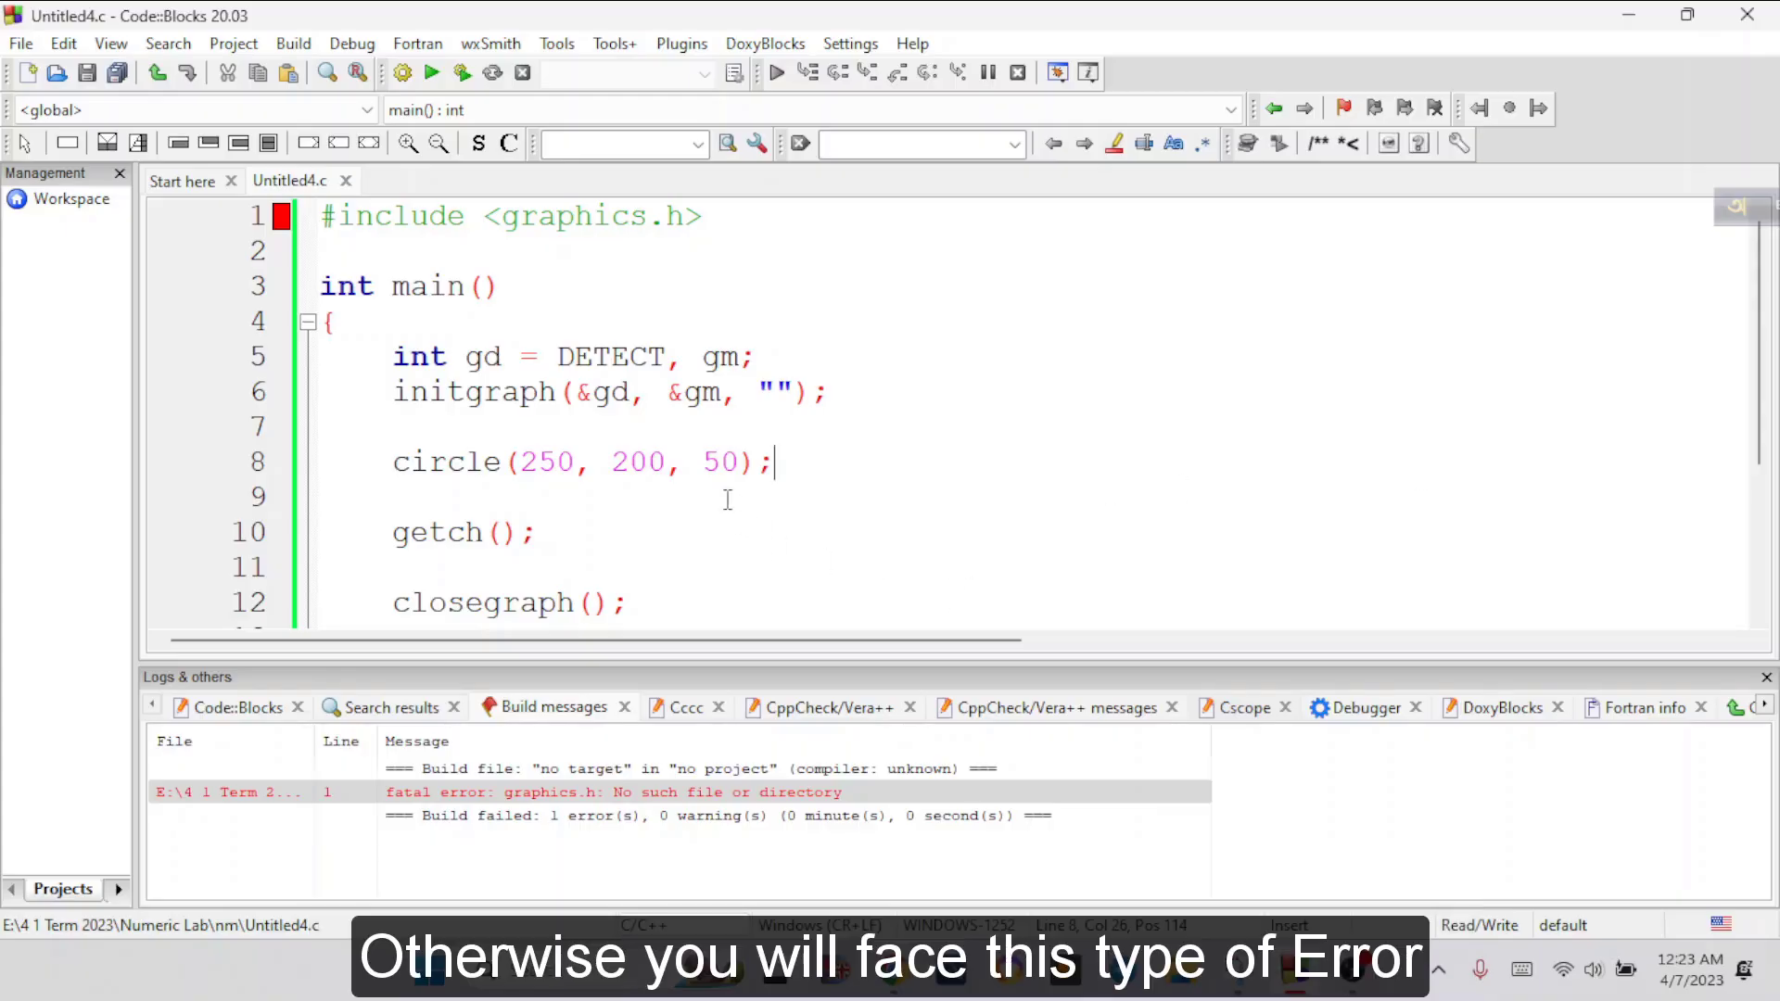
# Build and run Untitled4.c, and inspect the compiler error in the build messages
pyautogui.click(462, 73)
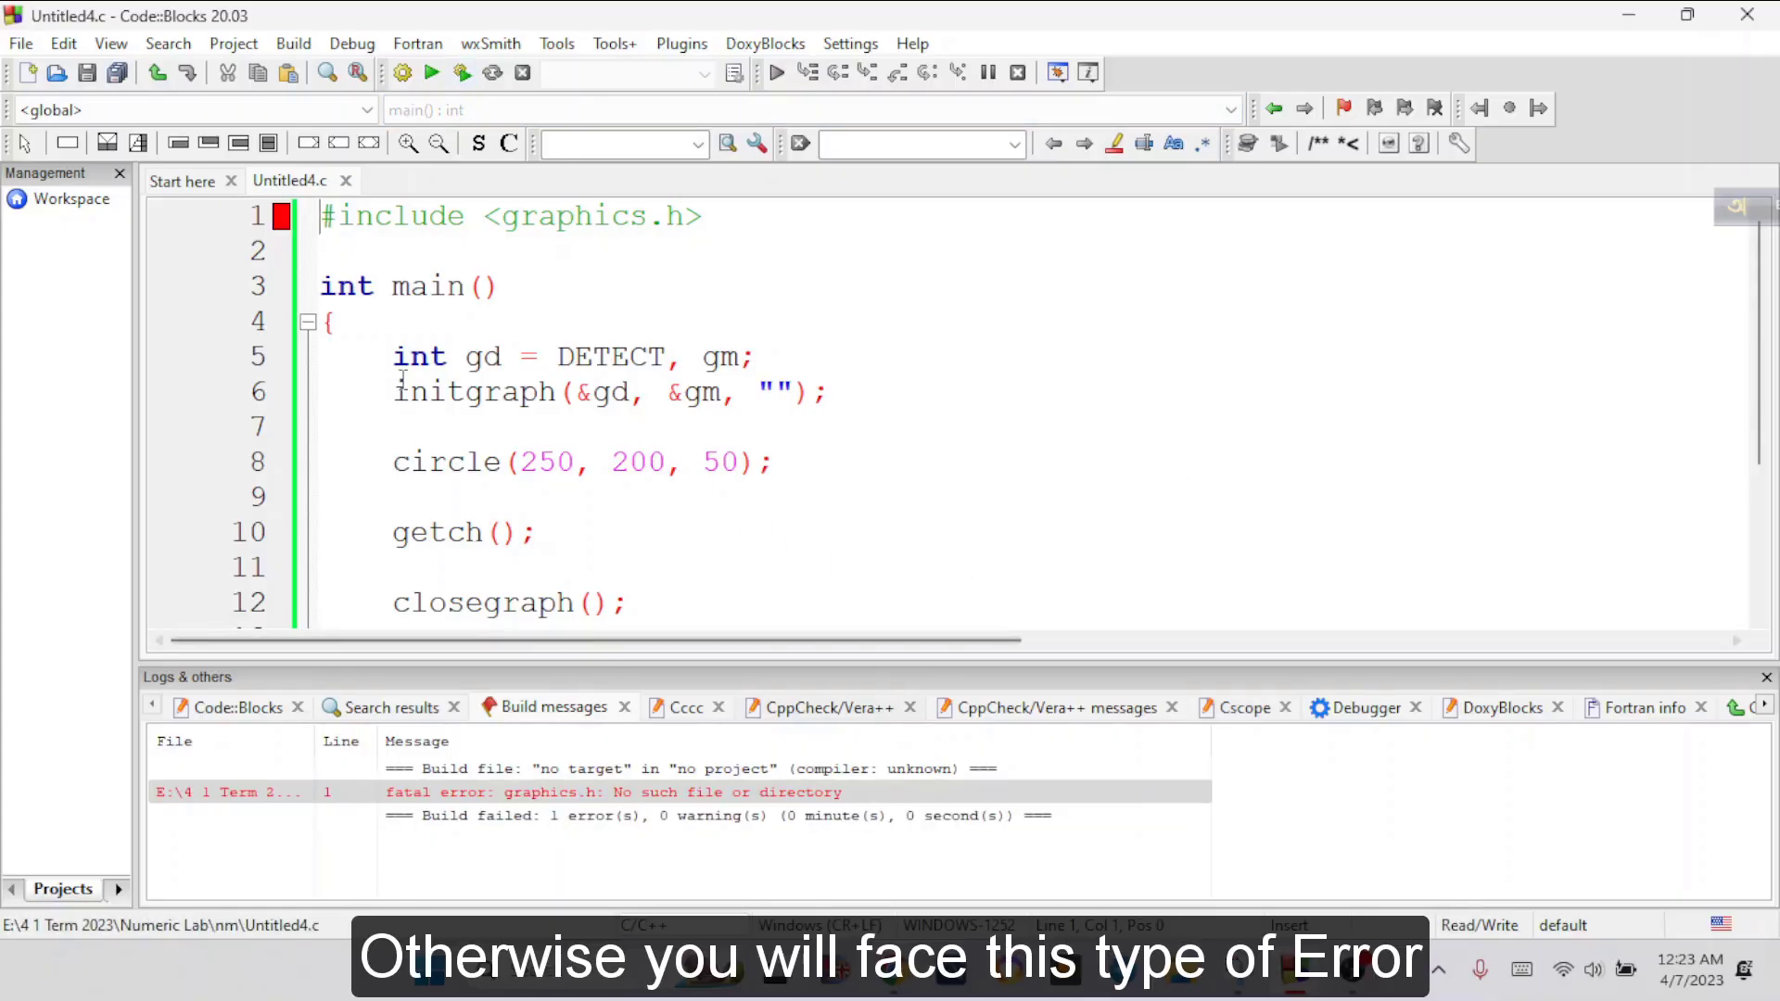
pyautogui.click(436, 795)
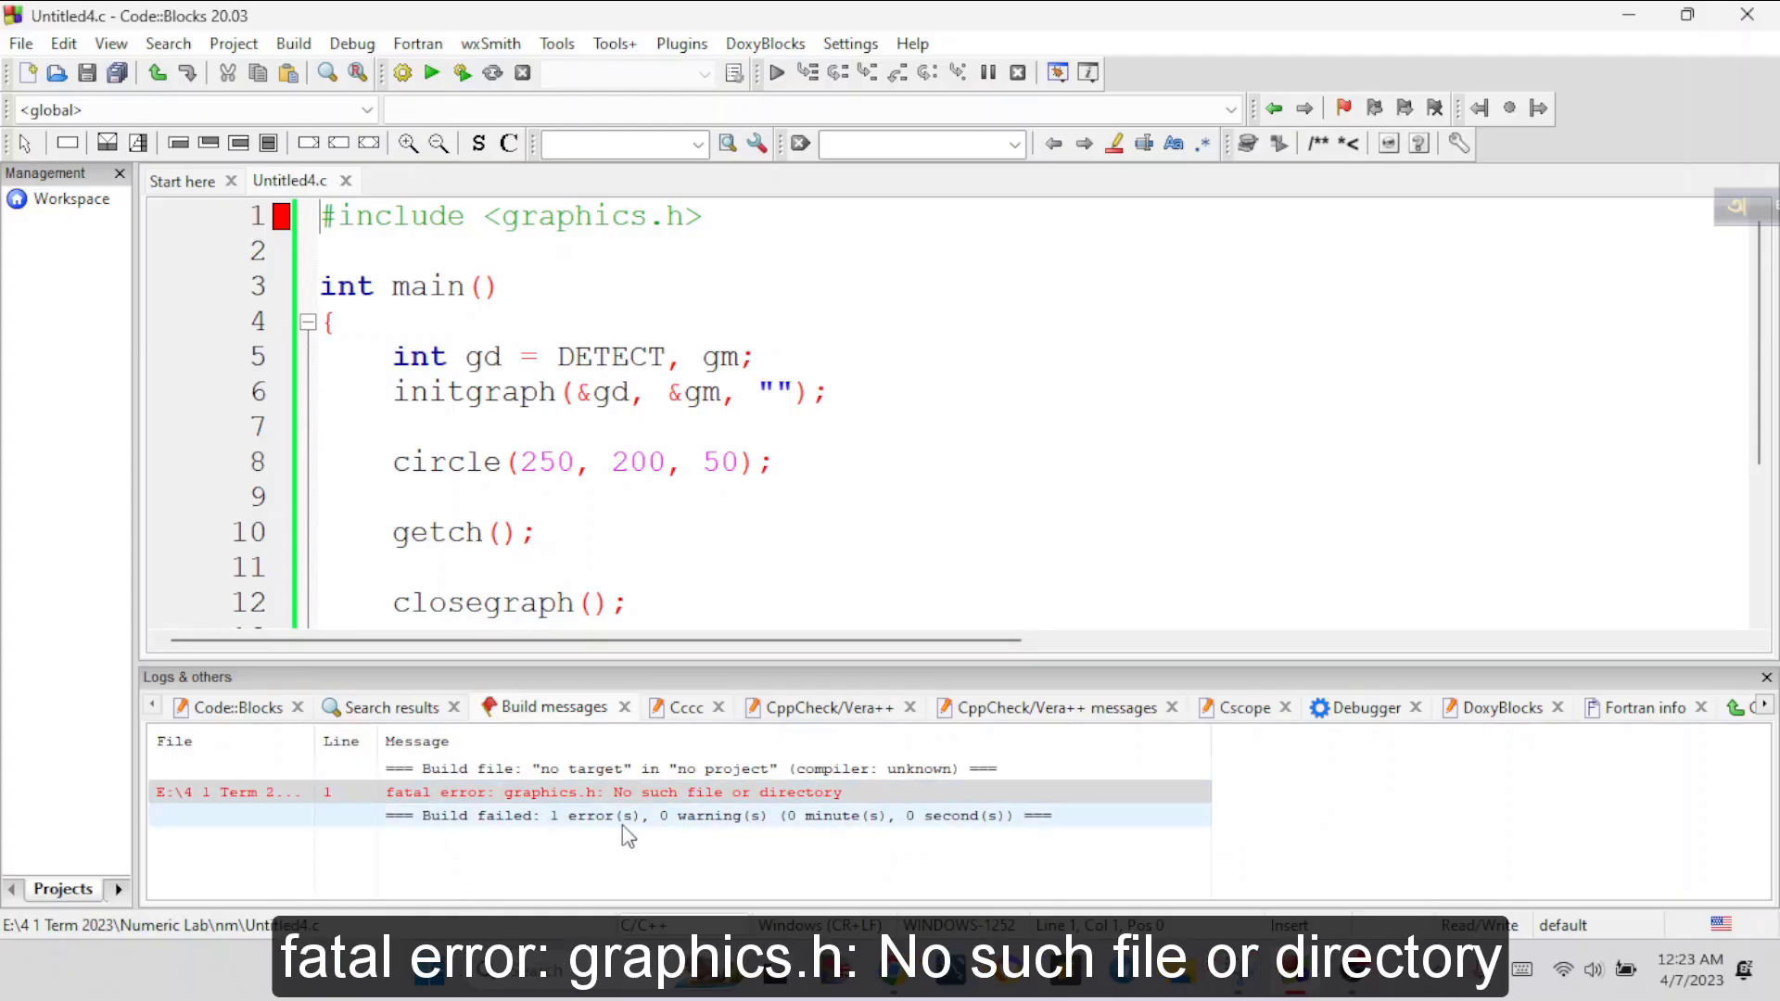
pyautogui.click(639, 803)
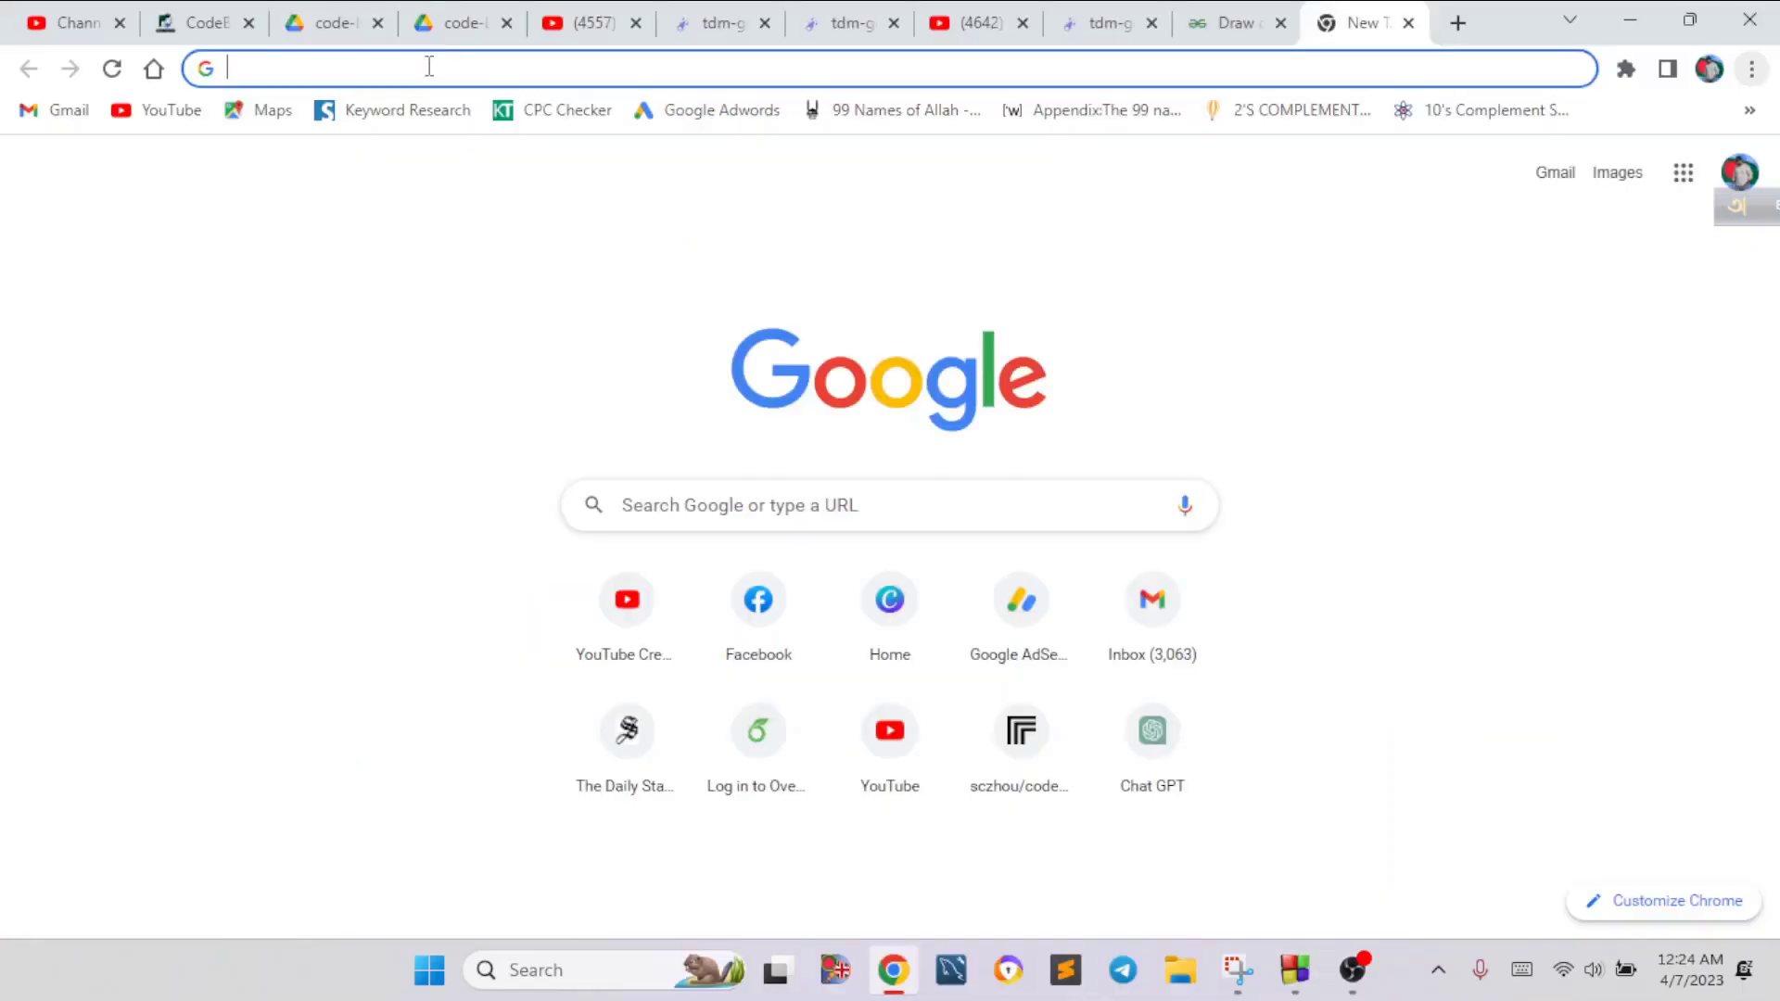
# Search Google for "tdm gcc" in Chrome and open the tdm-gcc GitHub Pages site
pyautogui.write('tdm gcc')
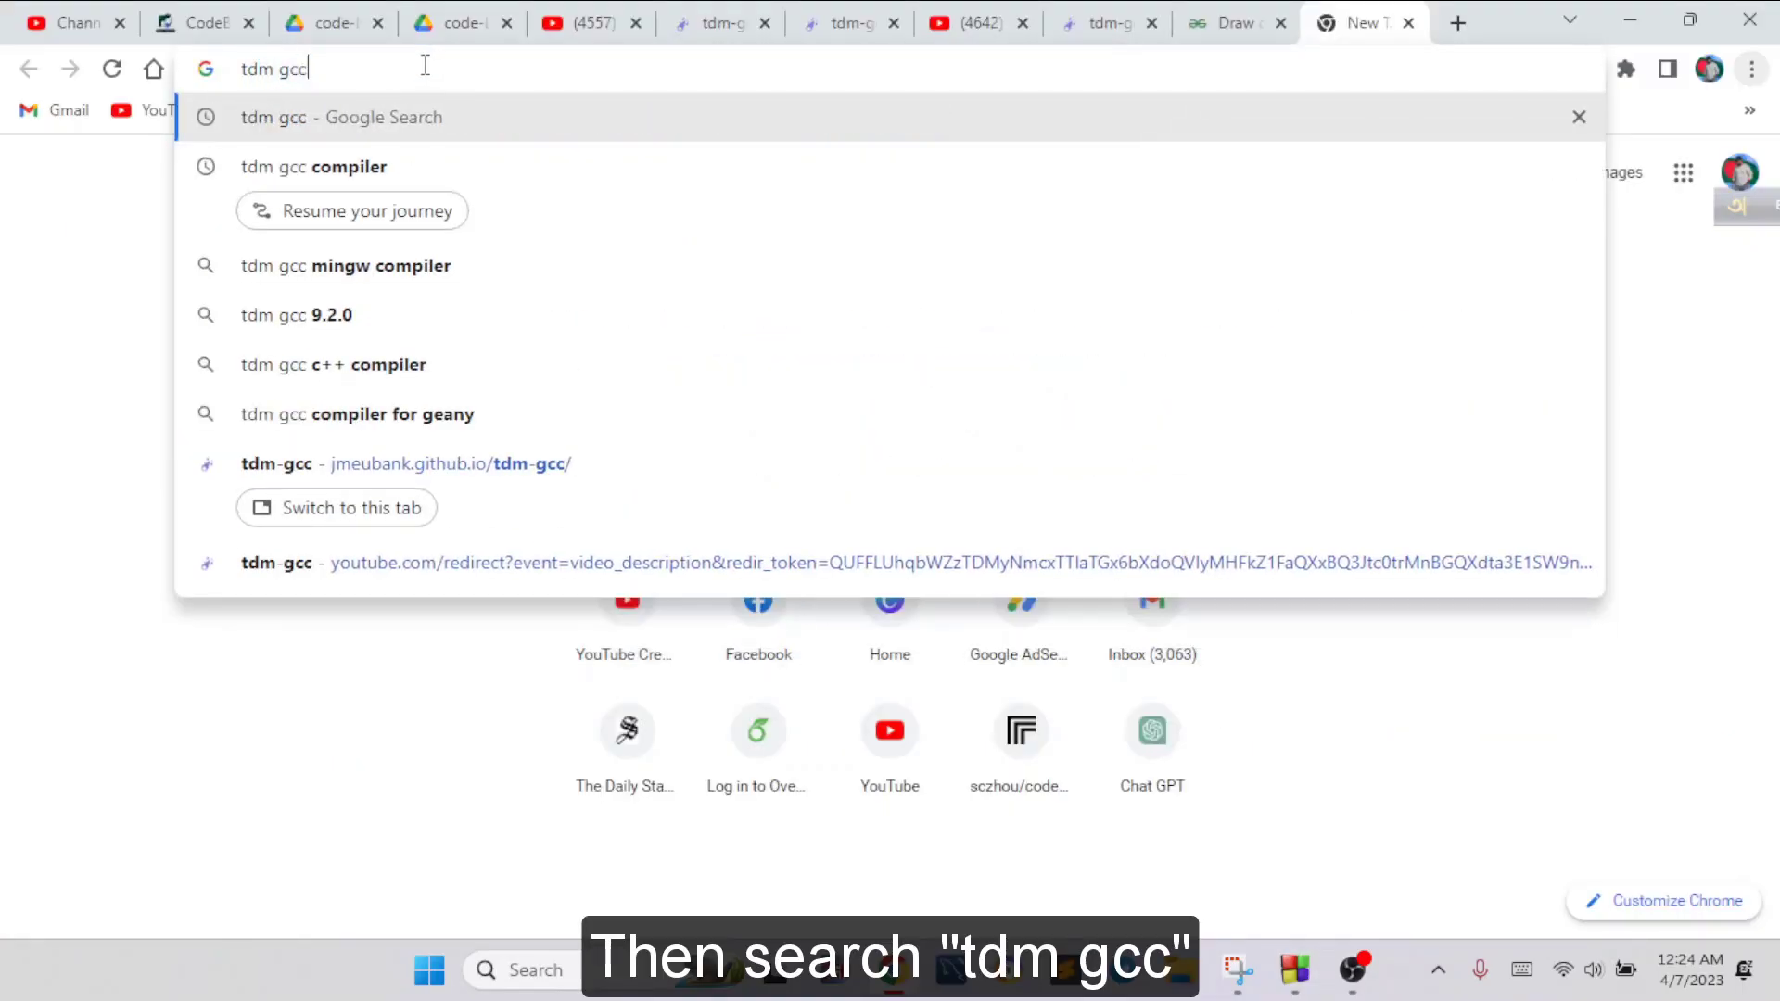
pyautogui.press('Return')
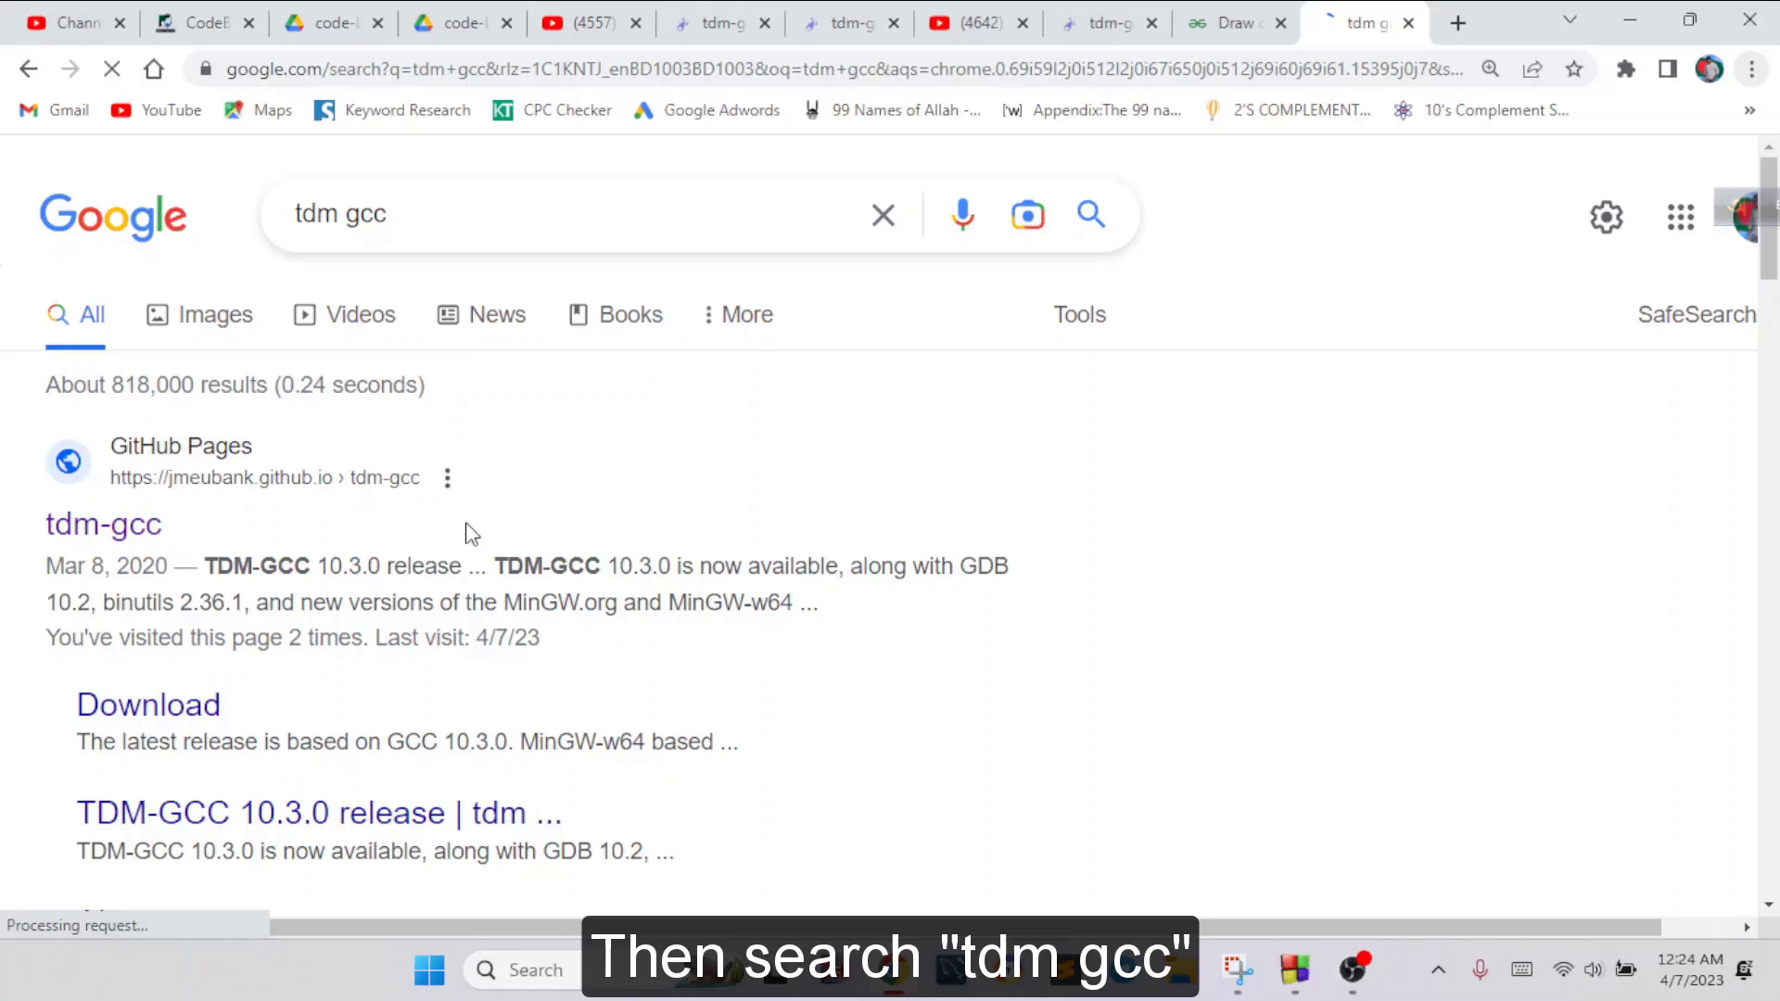
pyautogui.click(102, 530)
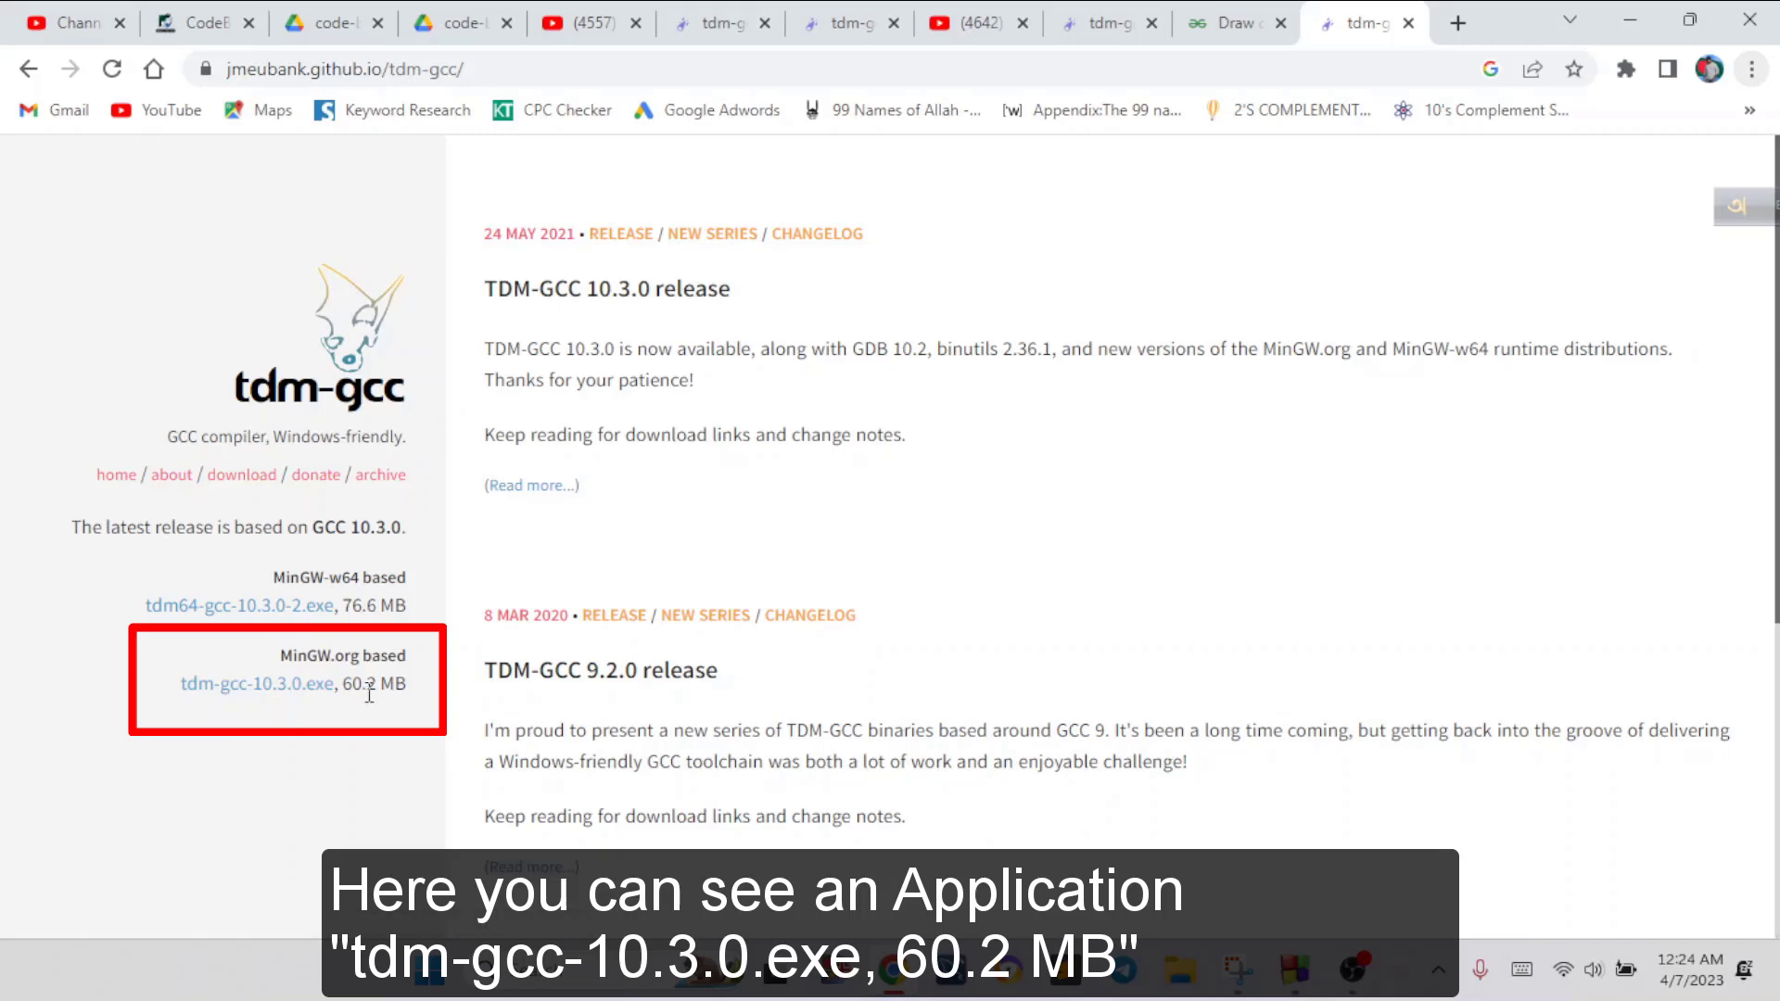
# Download the MinGW.org based tdm-gcc-10.3.0.exe and launch the downloaded installer
pyautogui.click(269, 690)
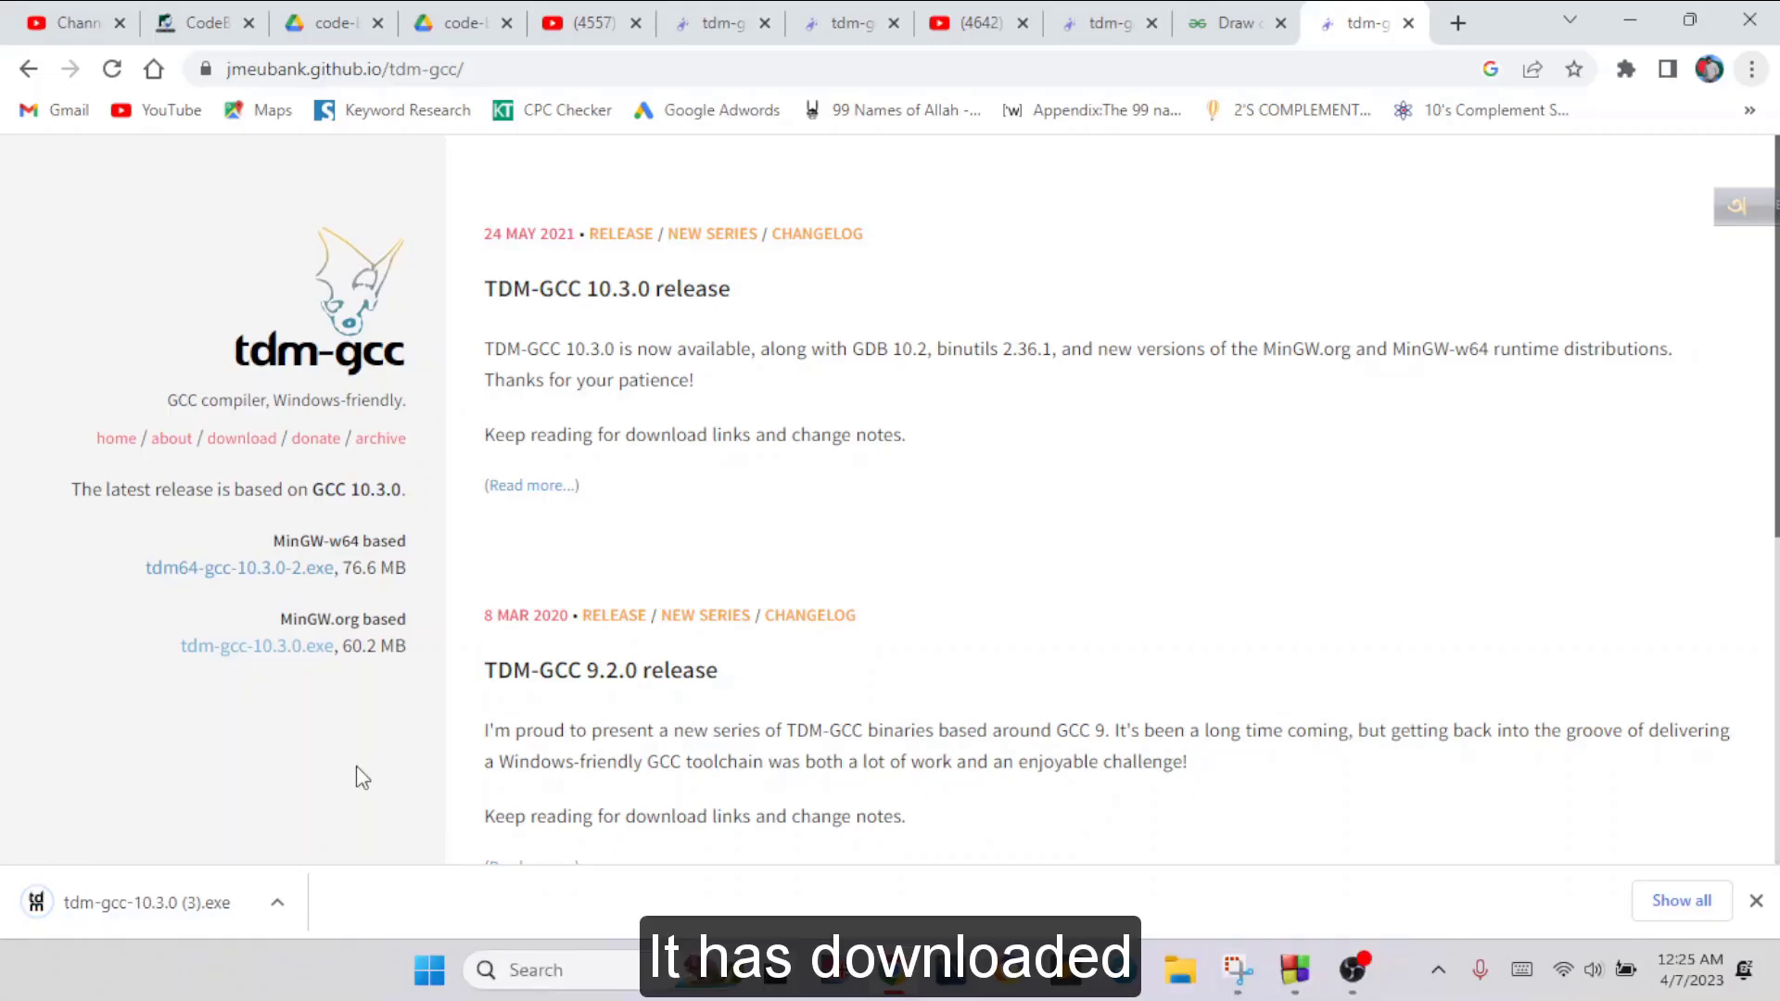
pyautogui.click(277, 902)
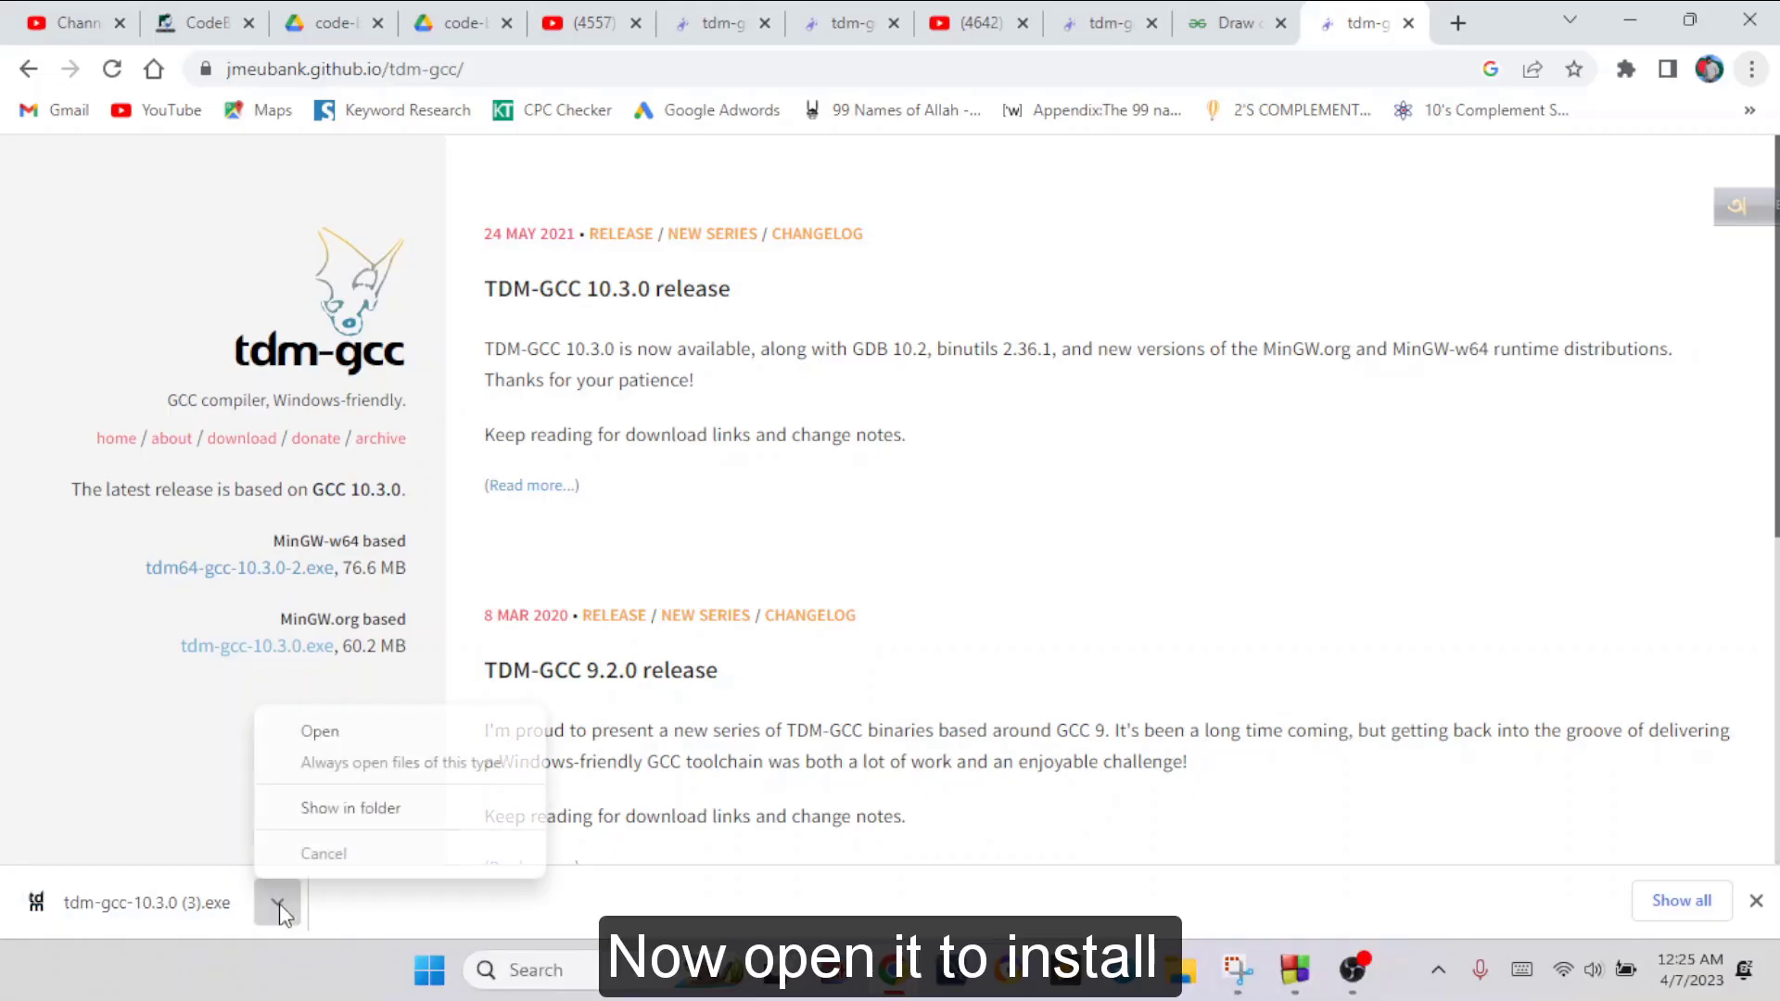
pyautogui.click(326, 735)
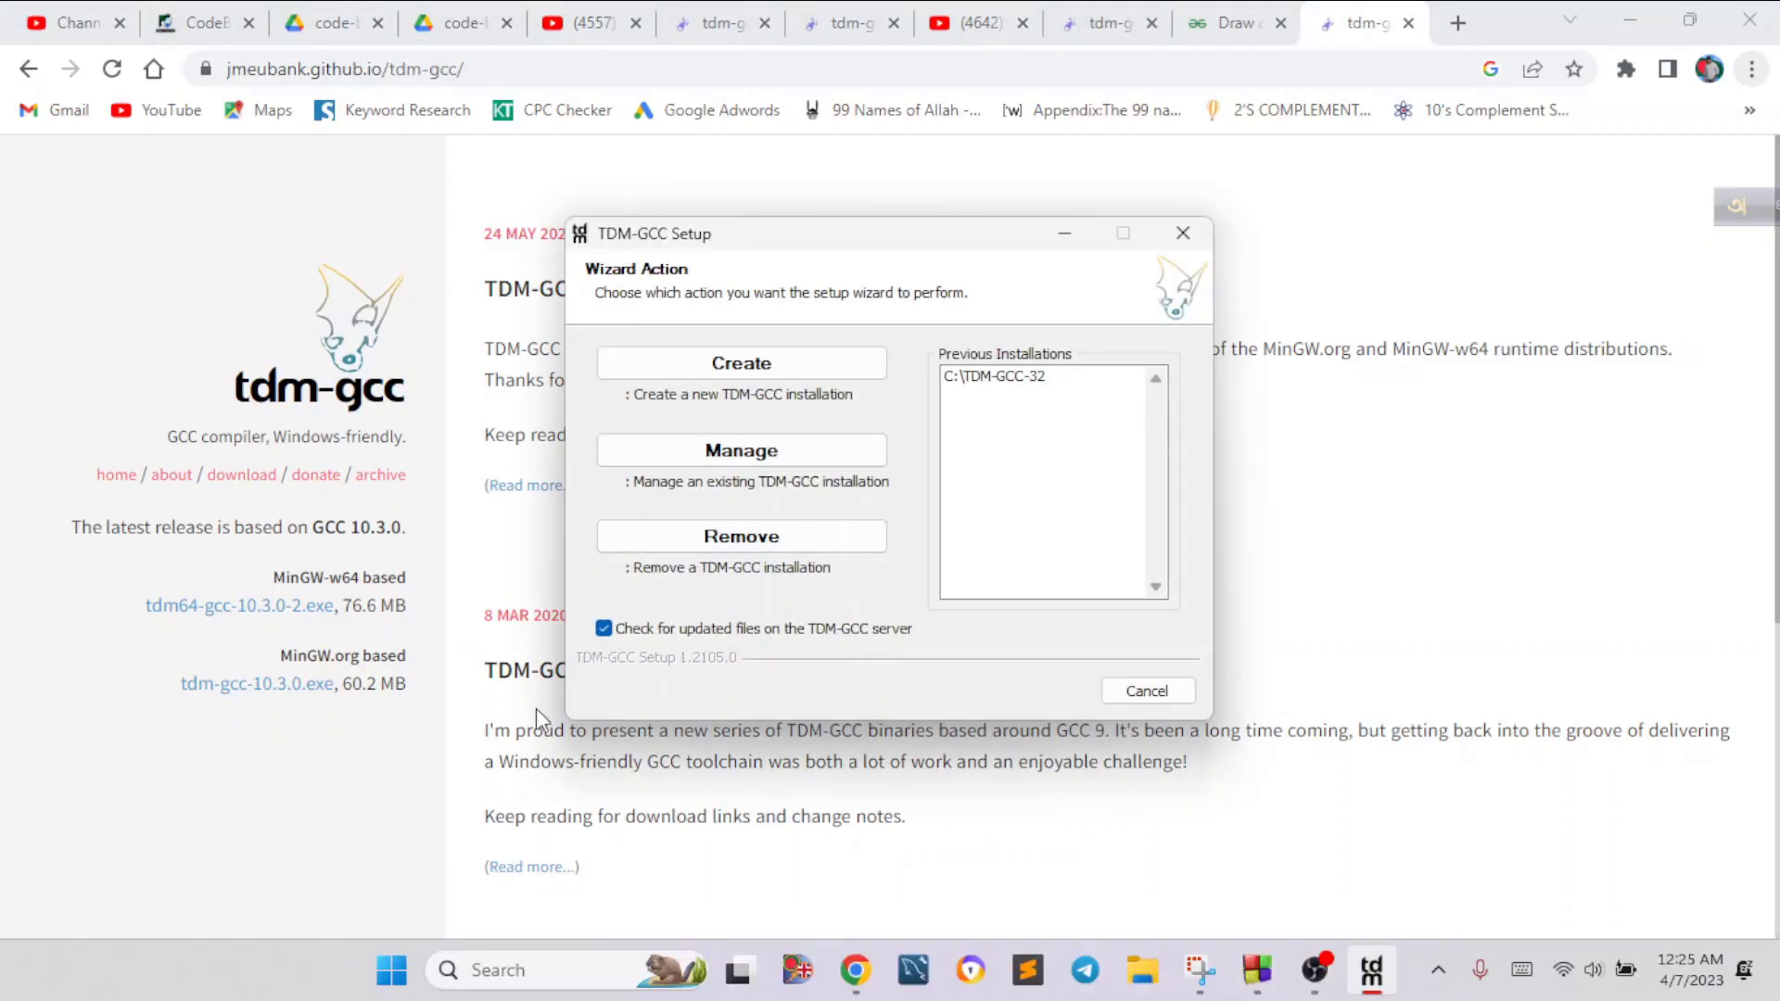
# Create a new TDM-GCC installation without checking for updated files, and browse to the D: drive for the installation directory
pyautogui.click(603, 628)
pyautogui.click(758, 363)
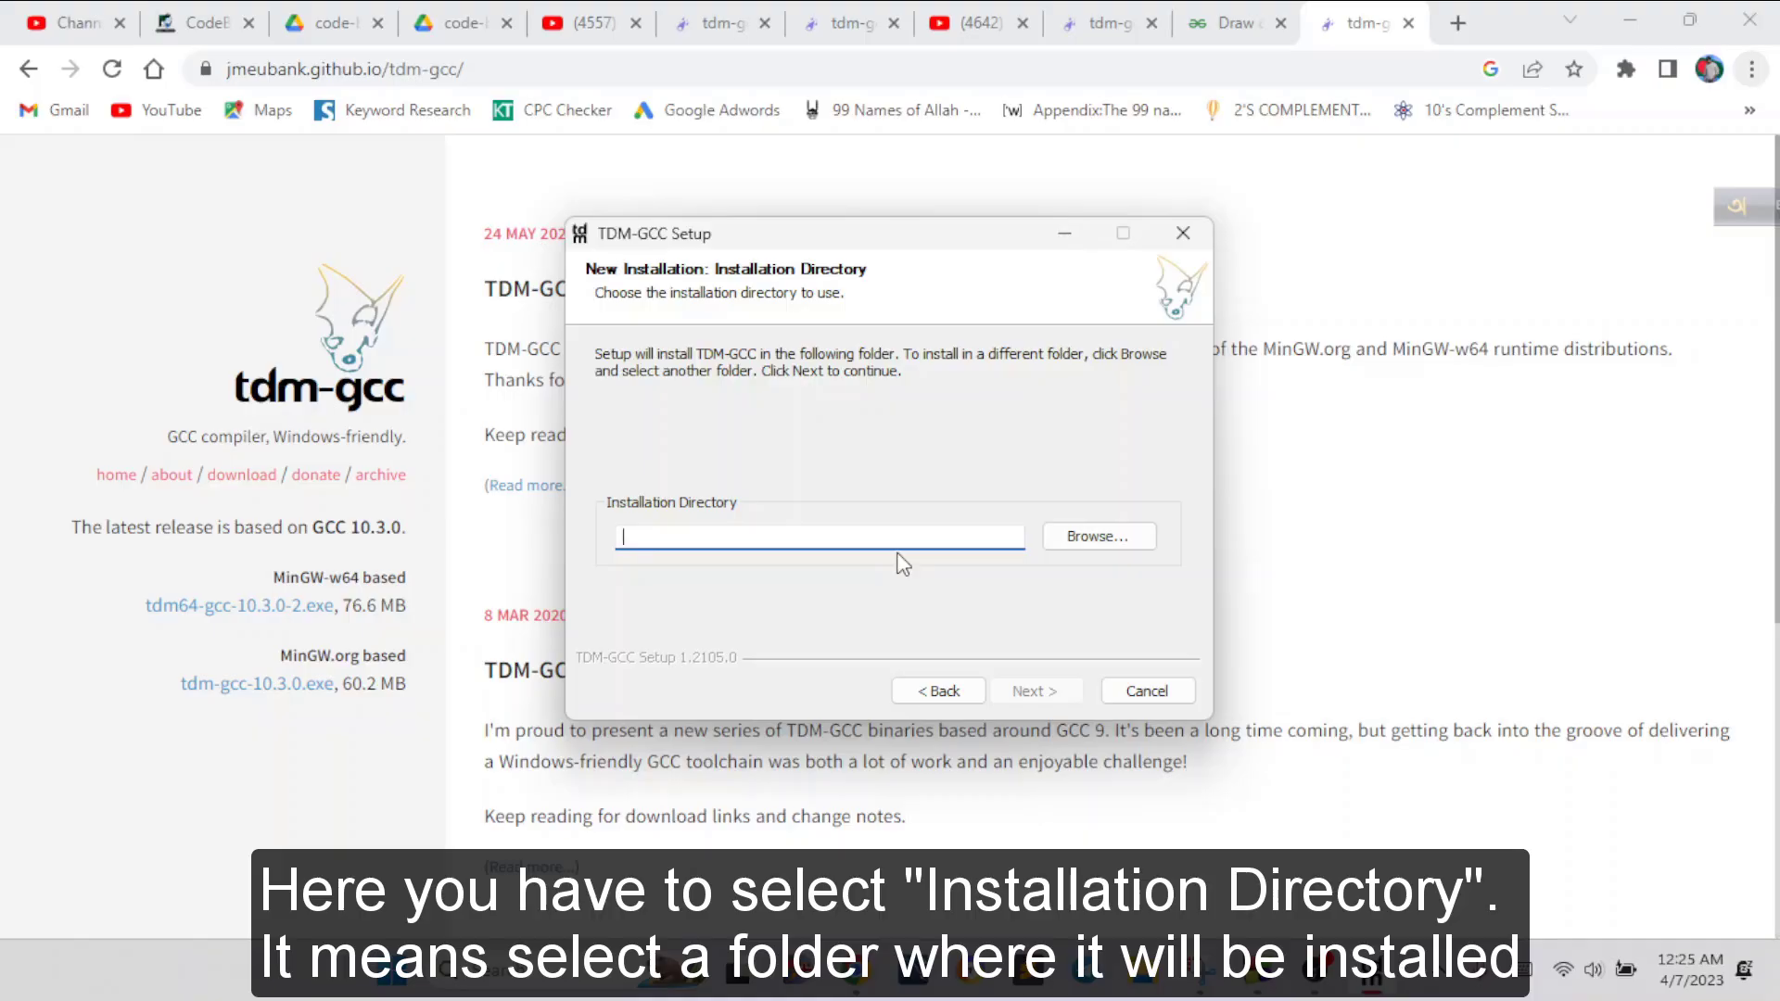
pyautogui.click(1075, 538)
pyautogui.scroll(-2, 899, 526)
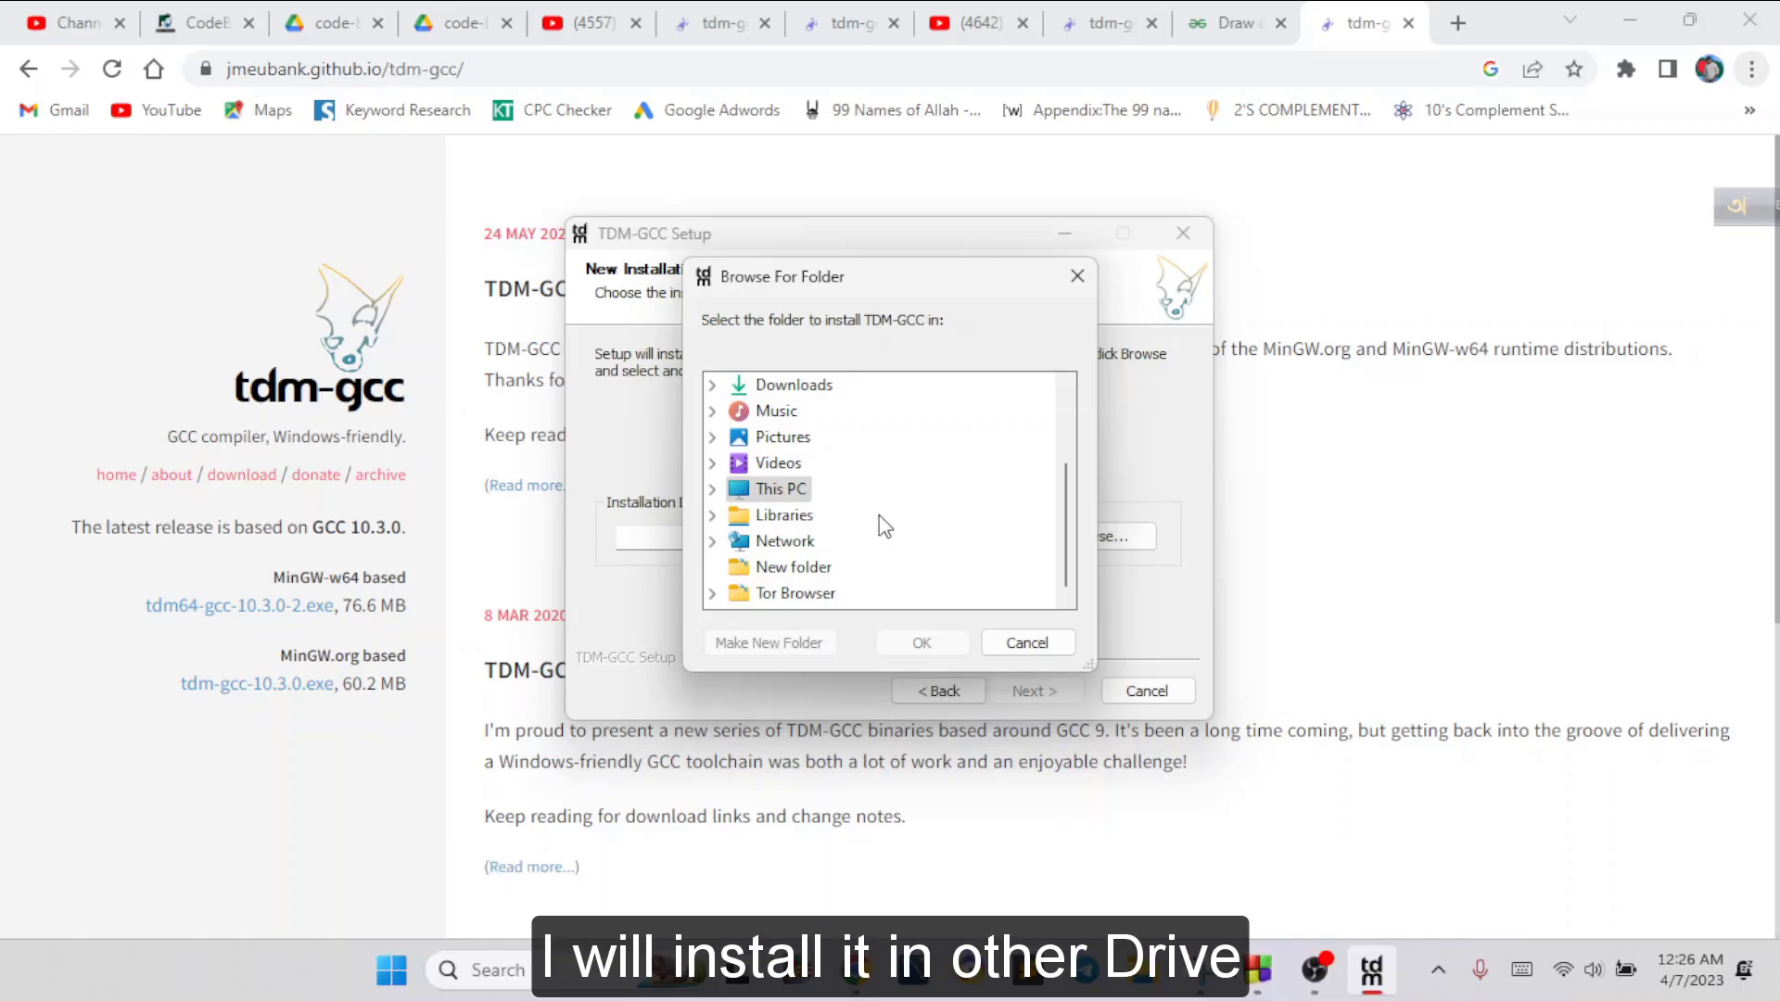
pyautogui.click(713, 489)
pyautogui.click(765, 464)
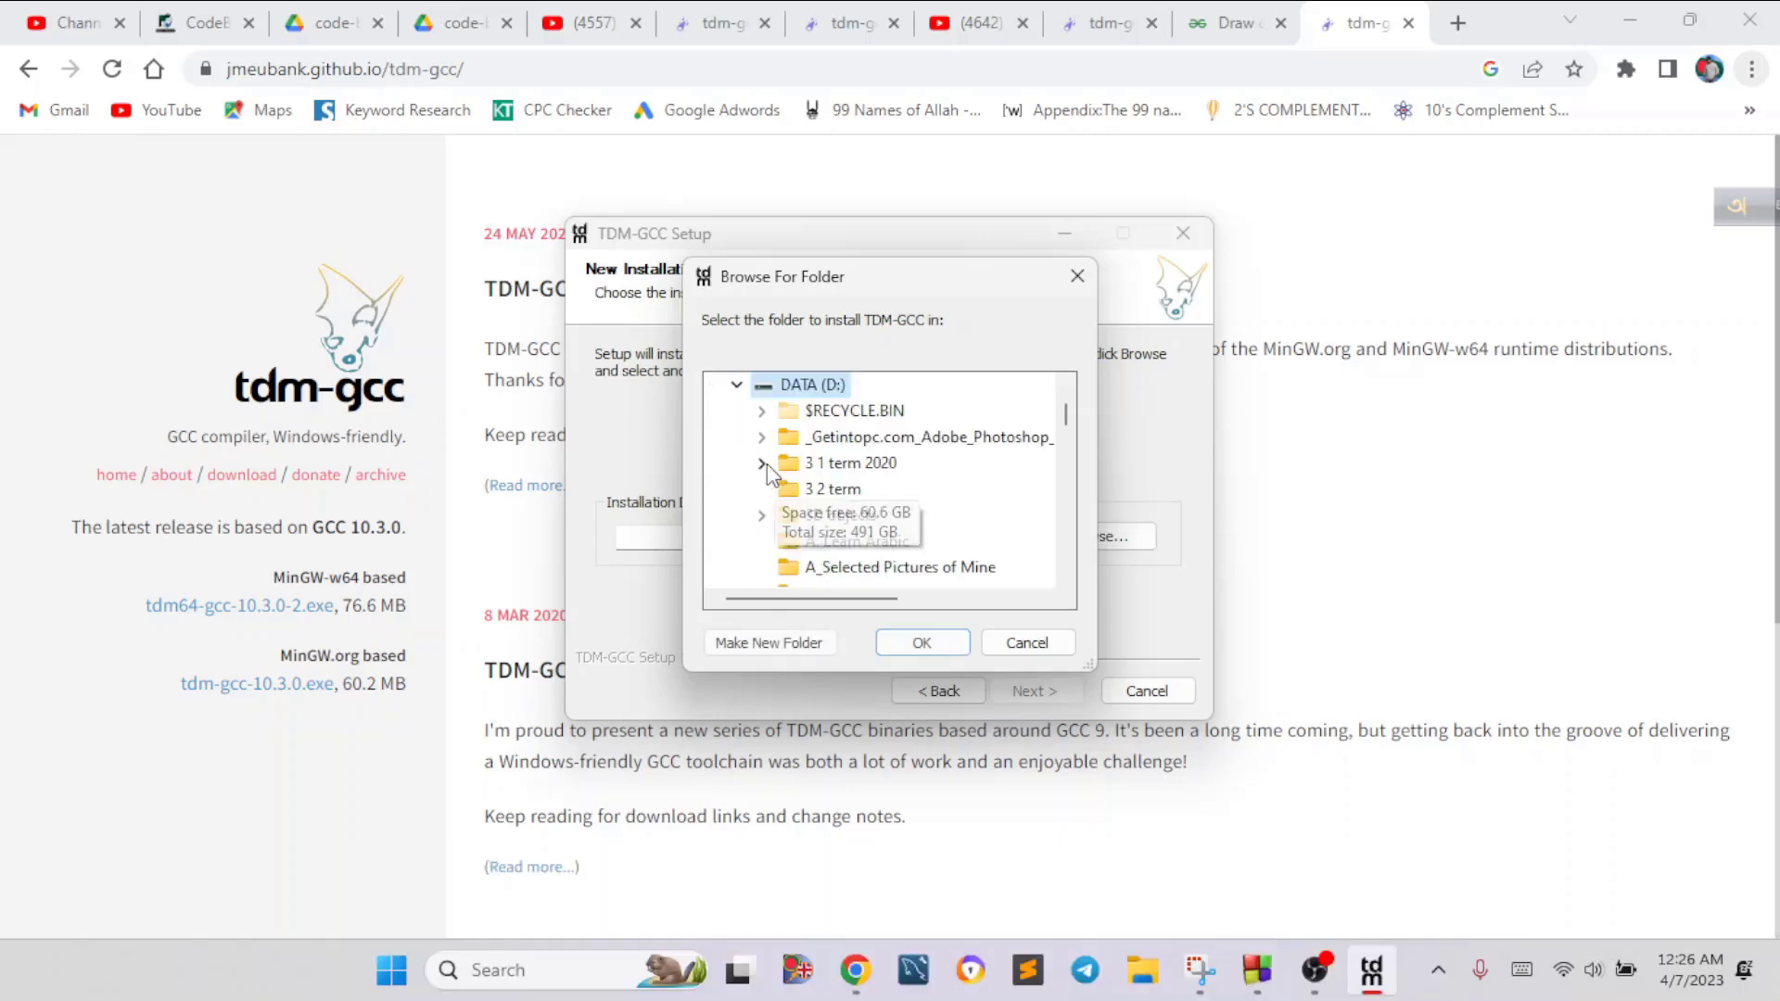
pyautogui.scroll(-3, 842, 501)
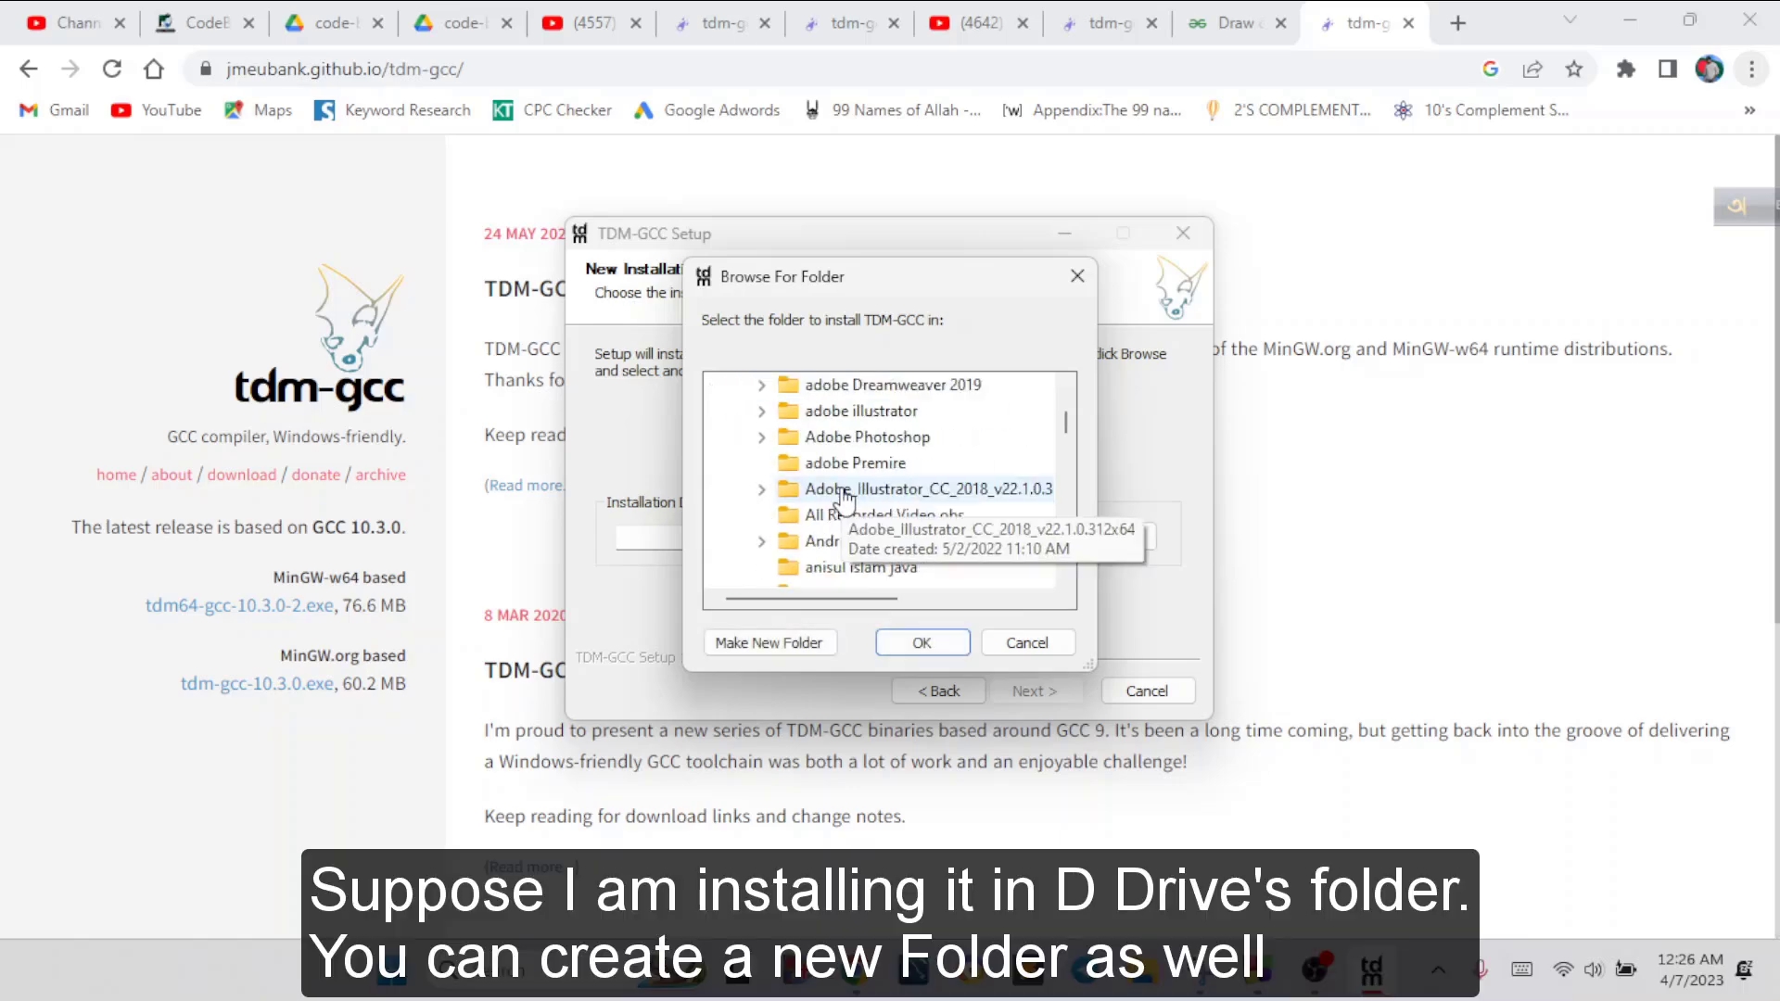
pyautogui.scroll(-1, 965, 558)
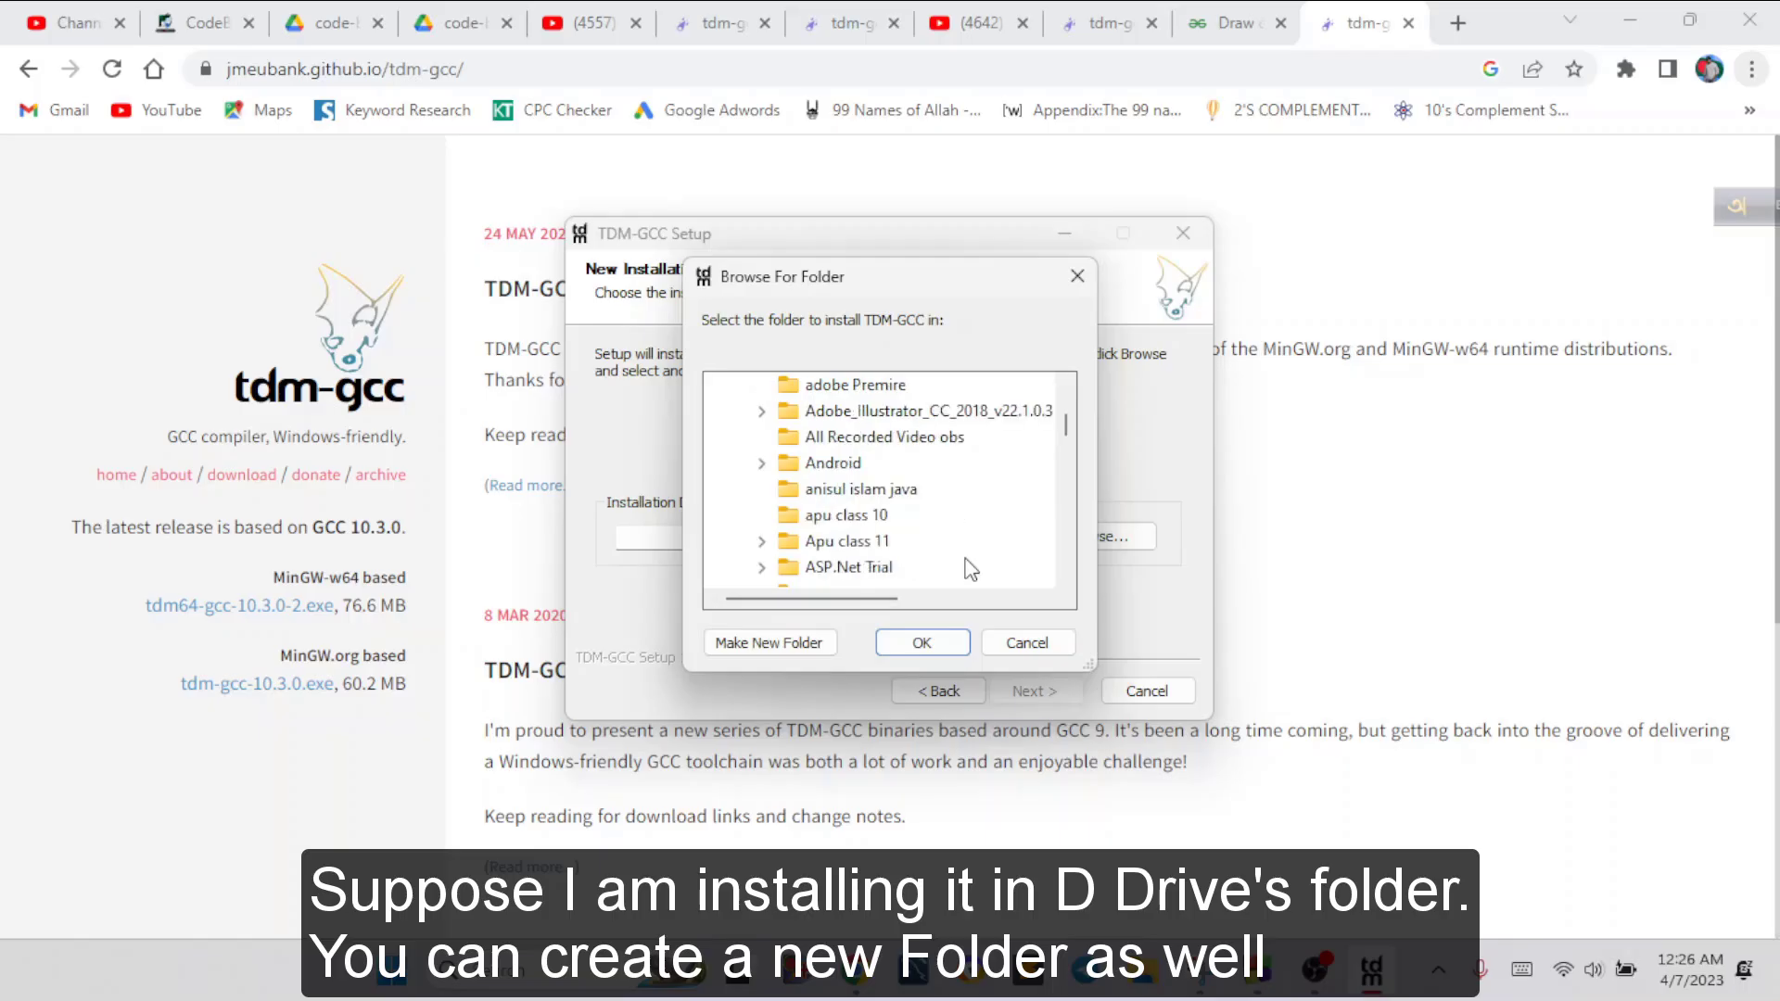
# Make a new folder named "codeblocks tdm gcc" on the D: drive and use it as the installation directory
pyautogui.click(770, 646)
pyautogui.write('cod')
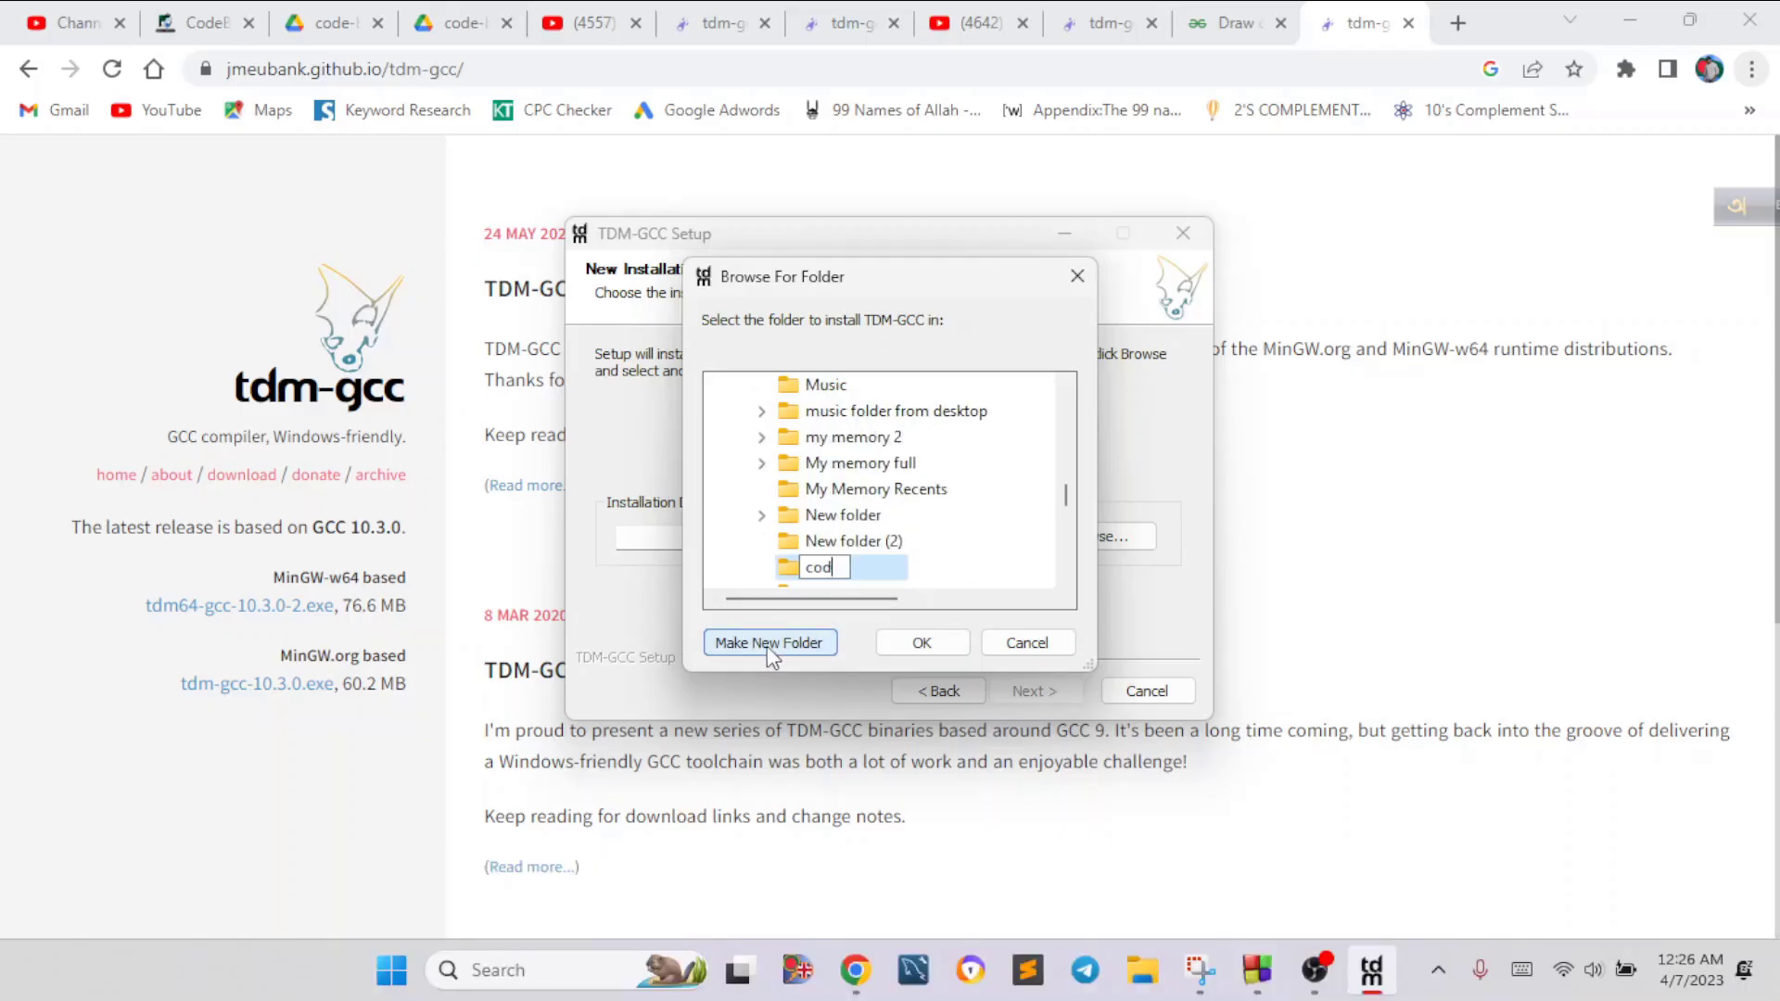
pyautogui.write('eblocks tdm gcc')
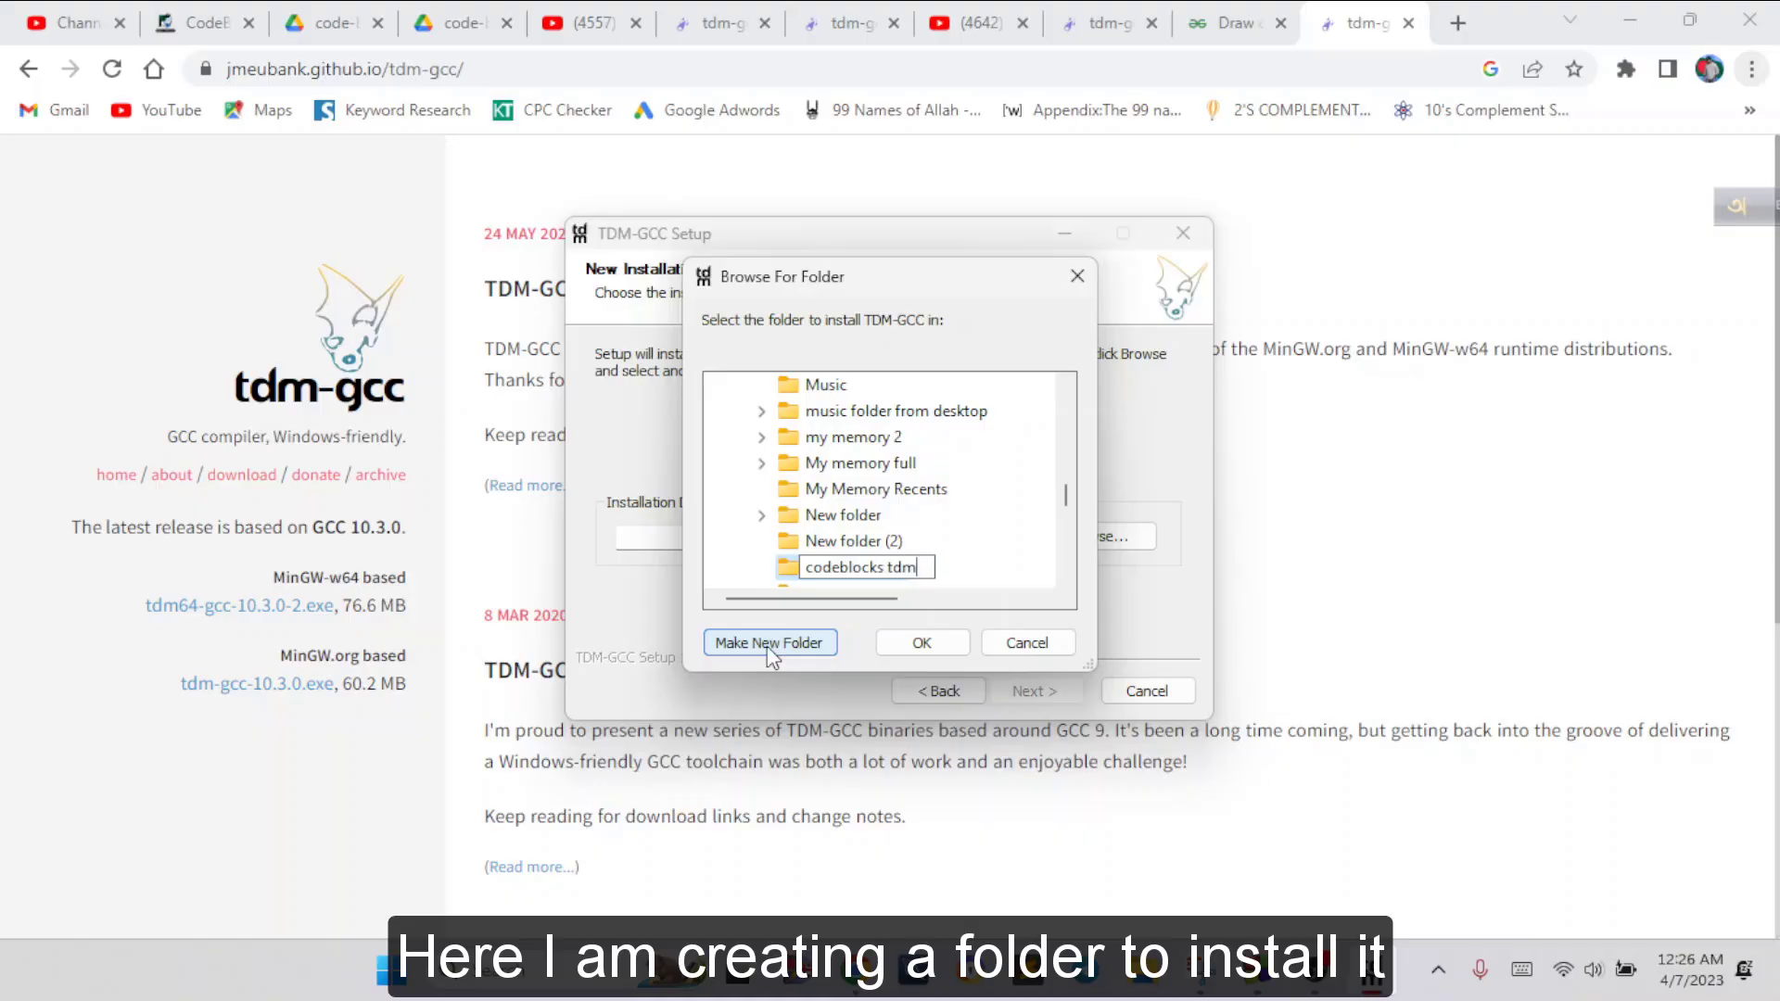
pyautogui.press('Return')
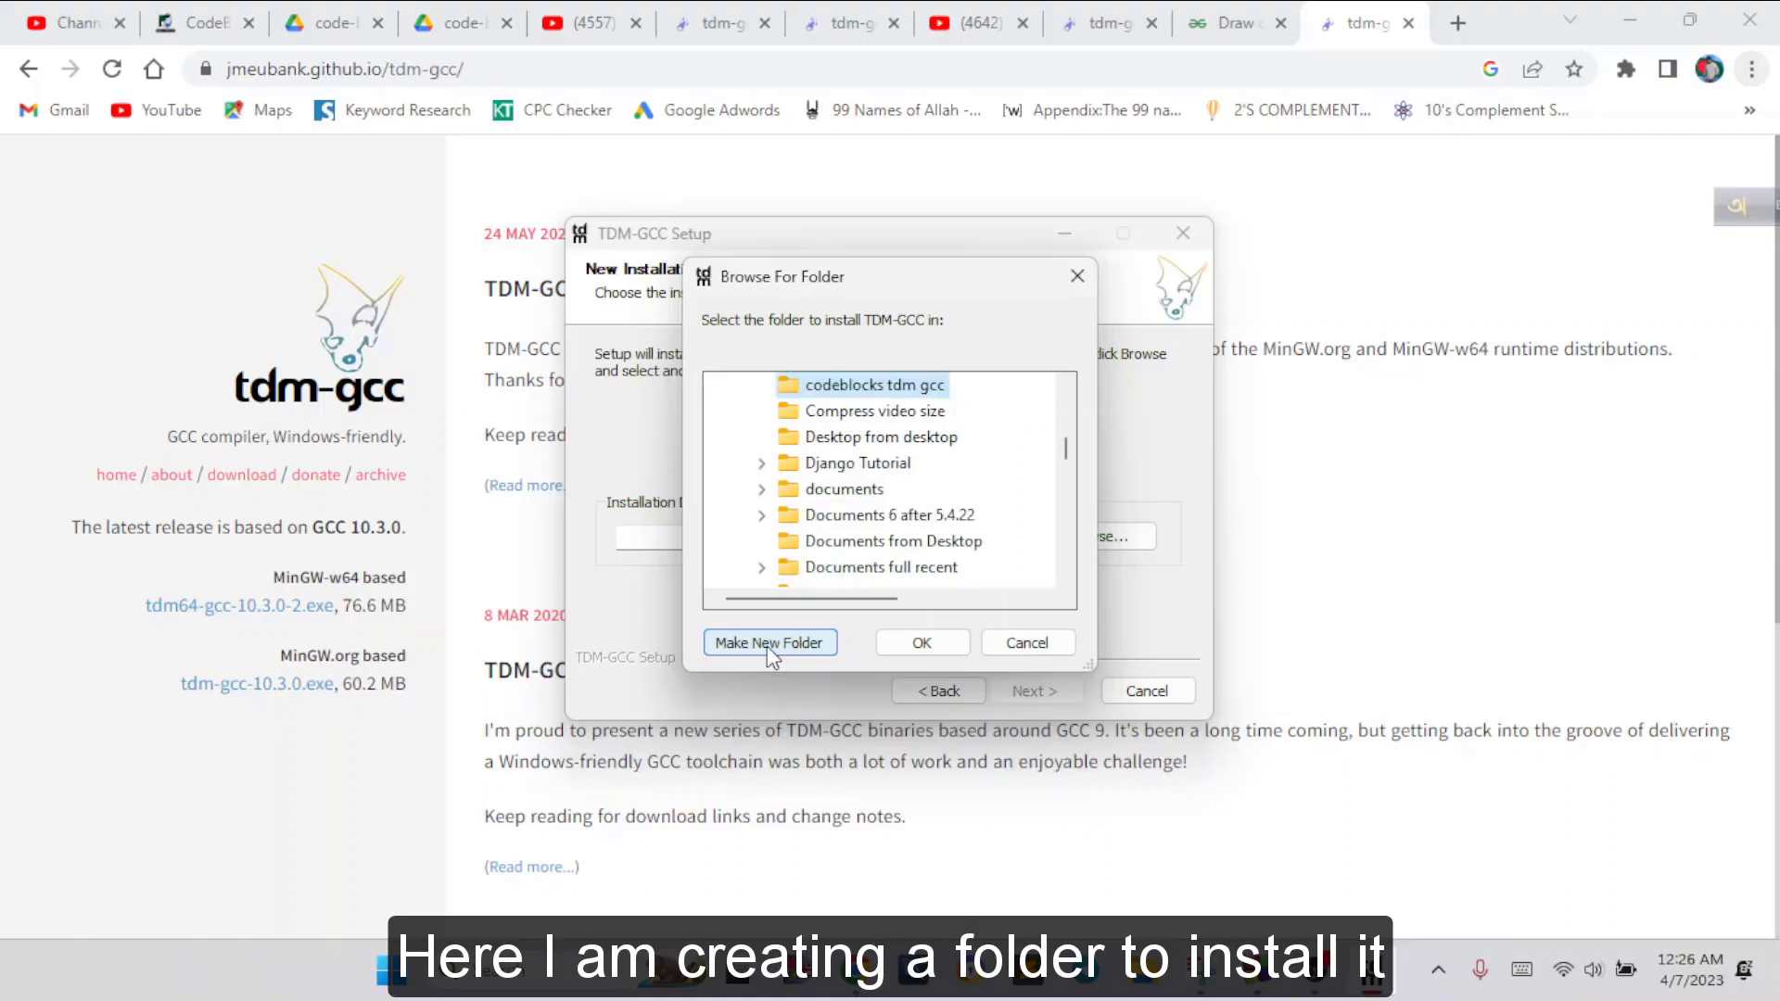
pyautogui.click(918, 640)
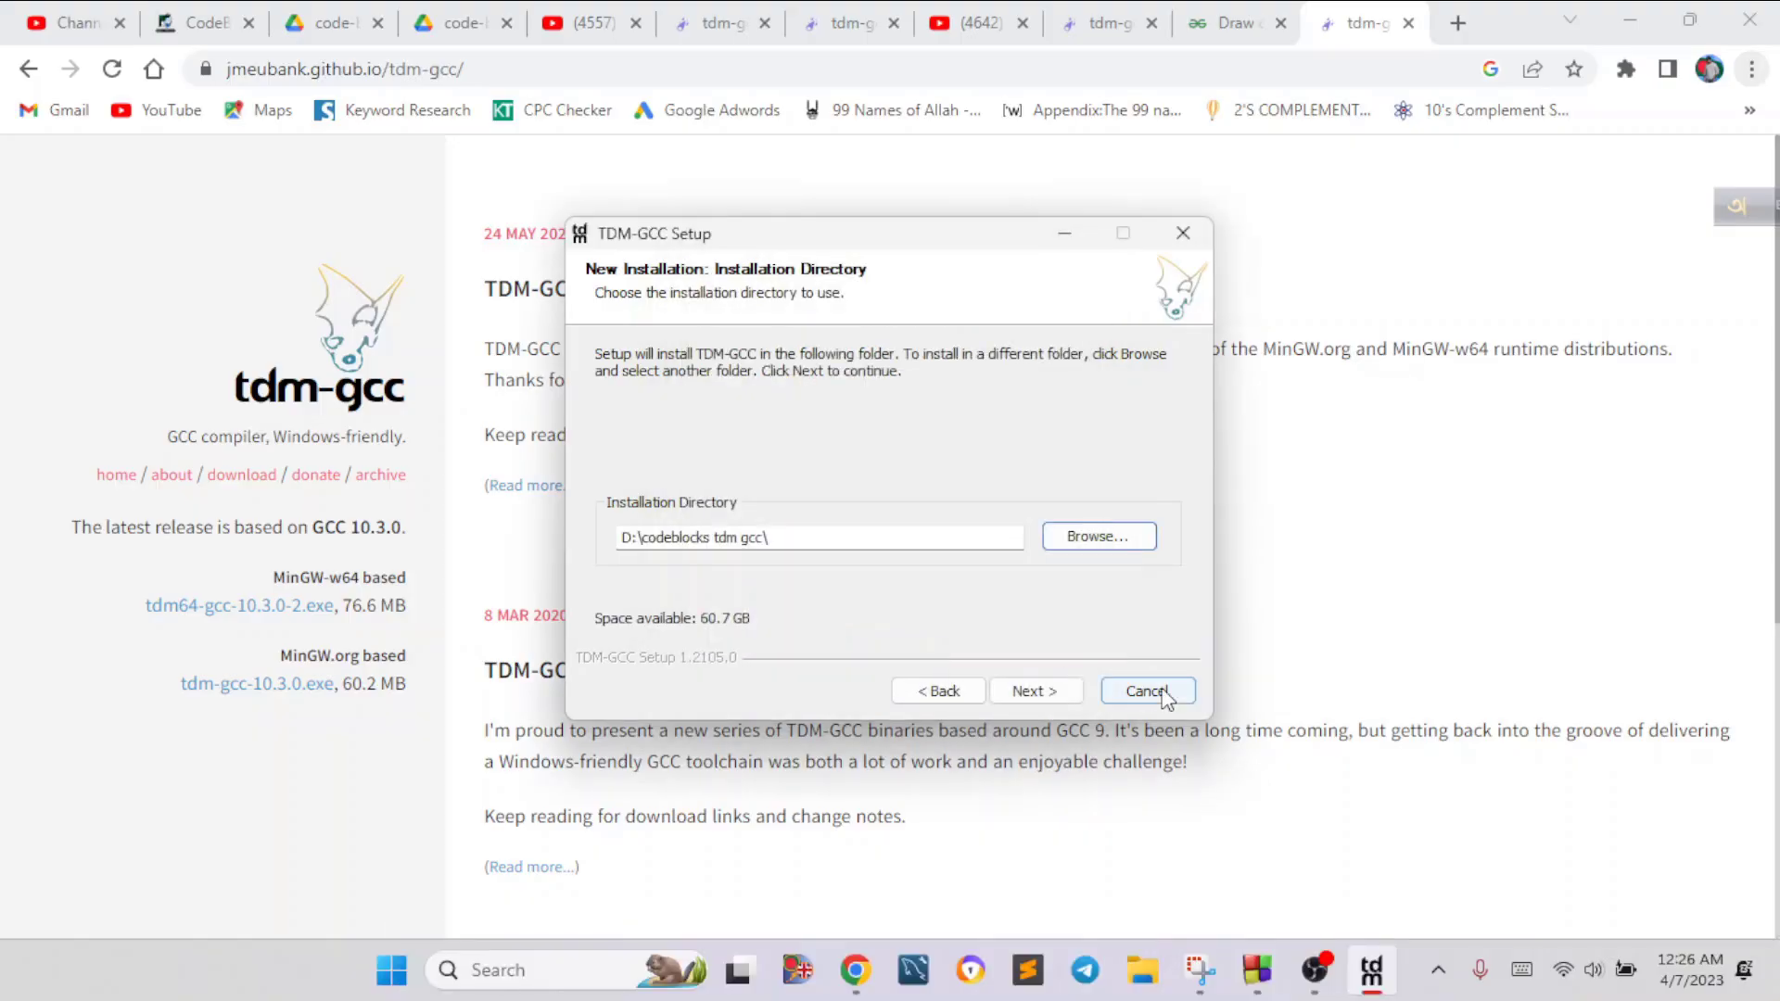
# Install TDM-GCC with the TDM-GCC Recommended, C/C++ components, finish the setup and close the README file
pyautogui.click(1053, 689)
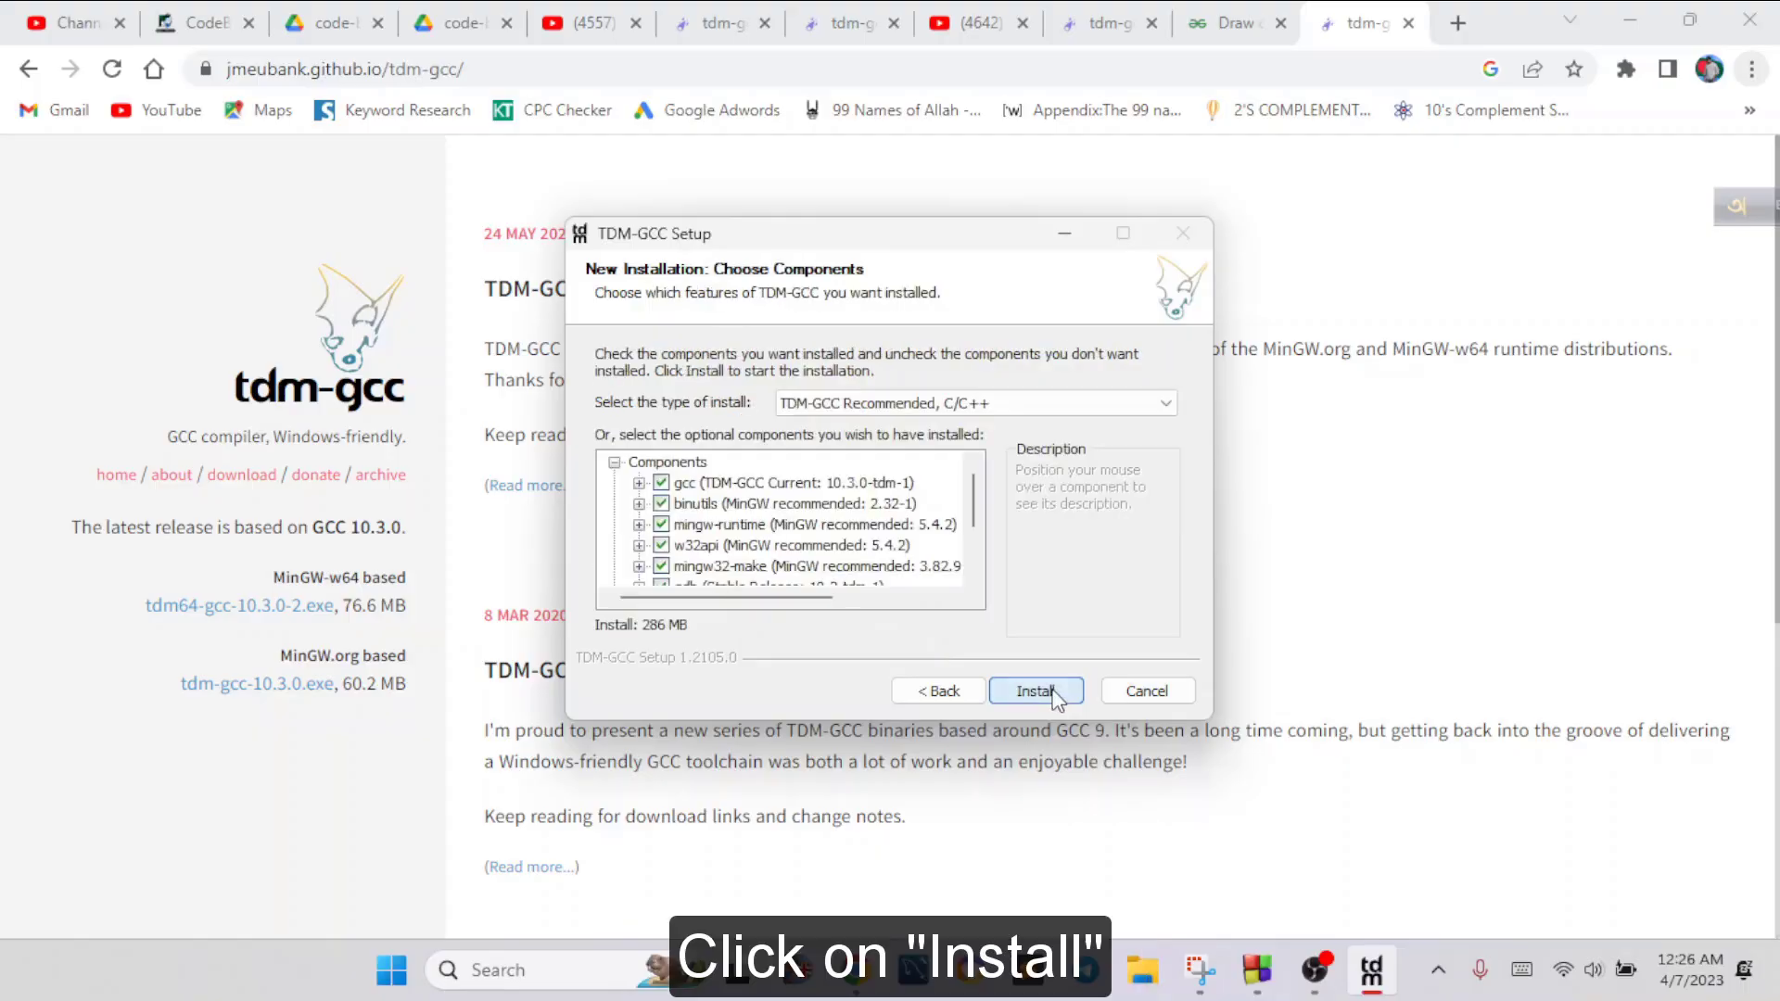
pyautogui.click(1053, 692)
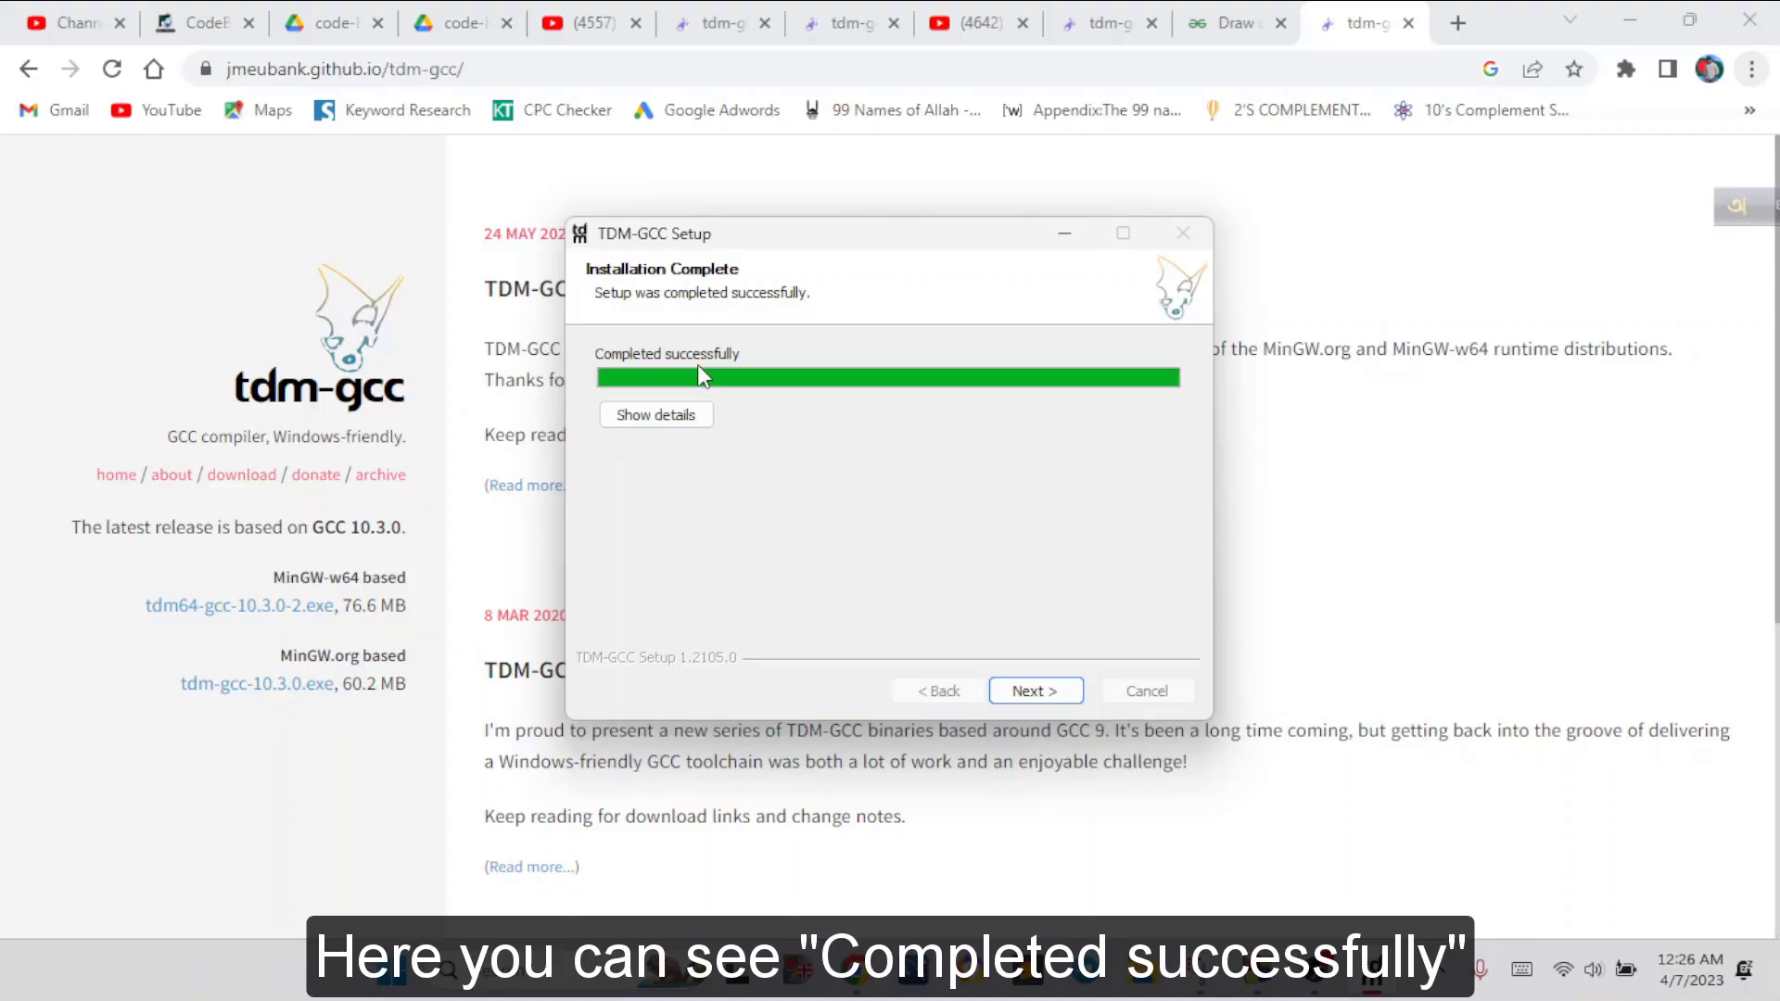
pyautogui.click(1035, 690)
pyautogui.click(1043, 691)
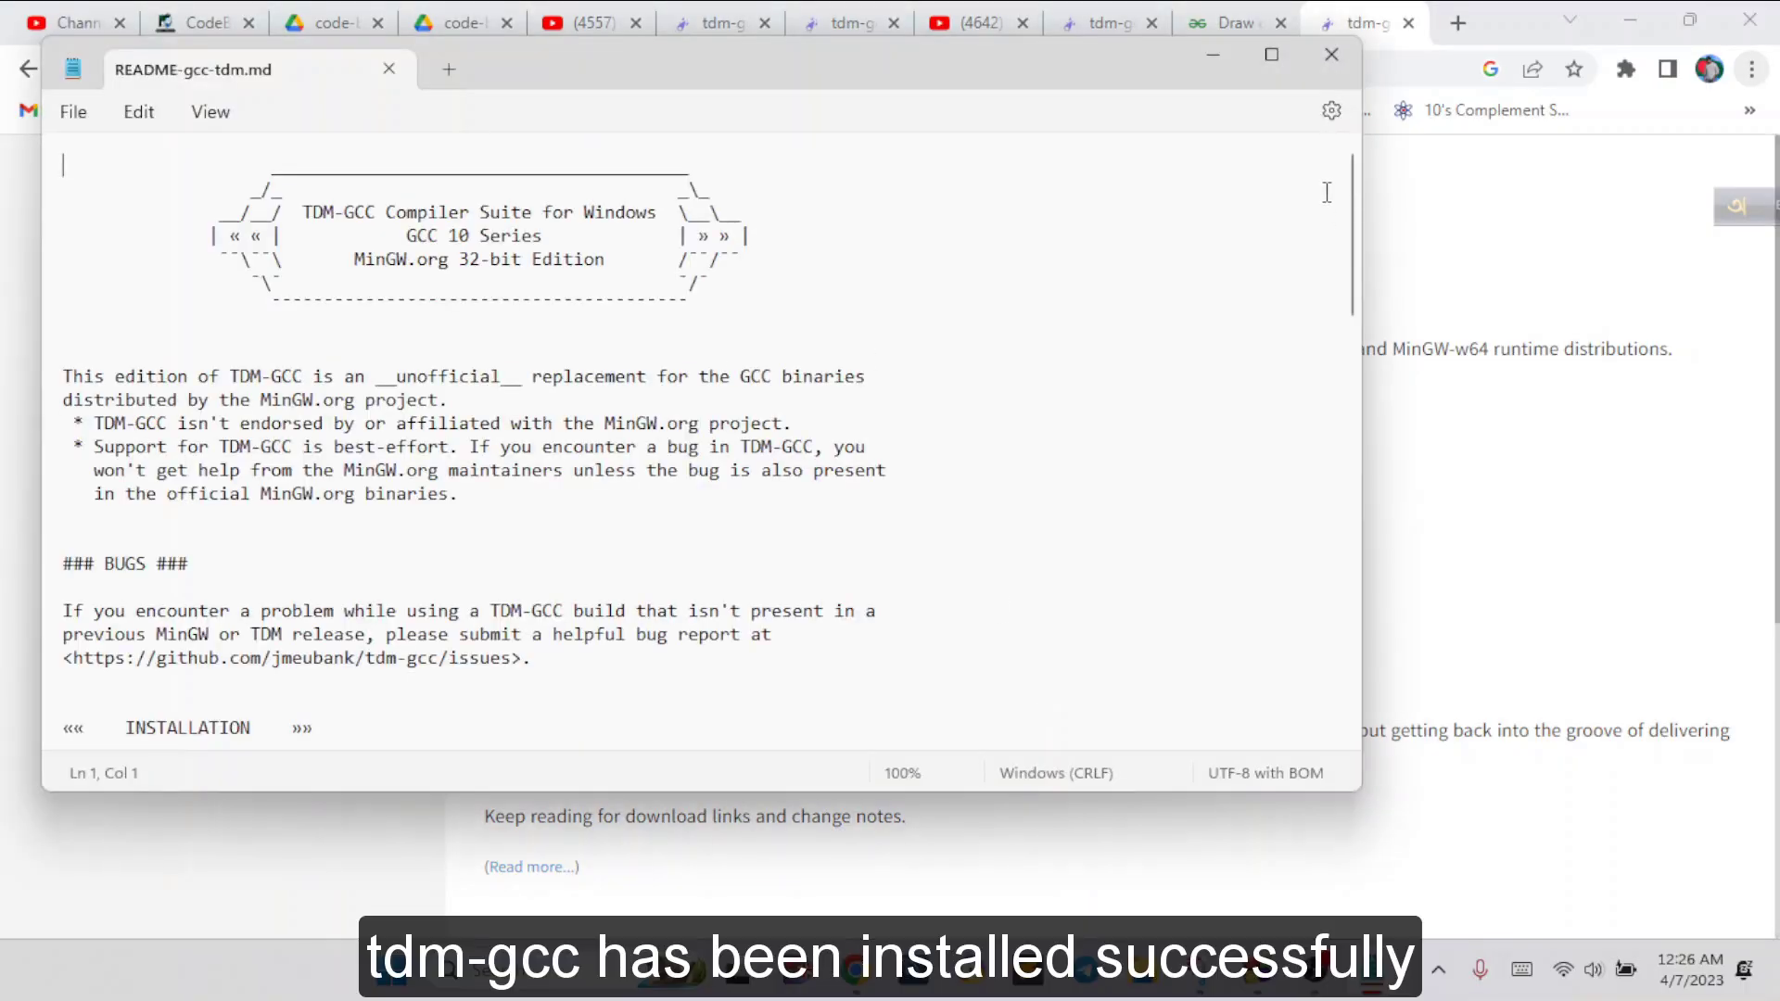
pyautogui.click(1335, 60)
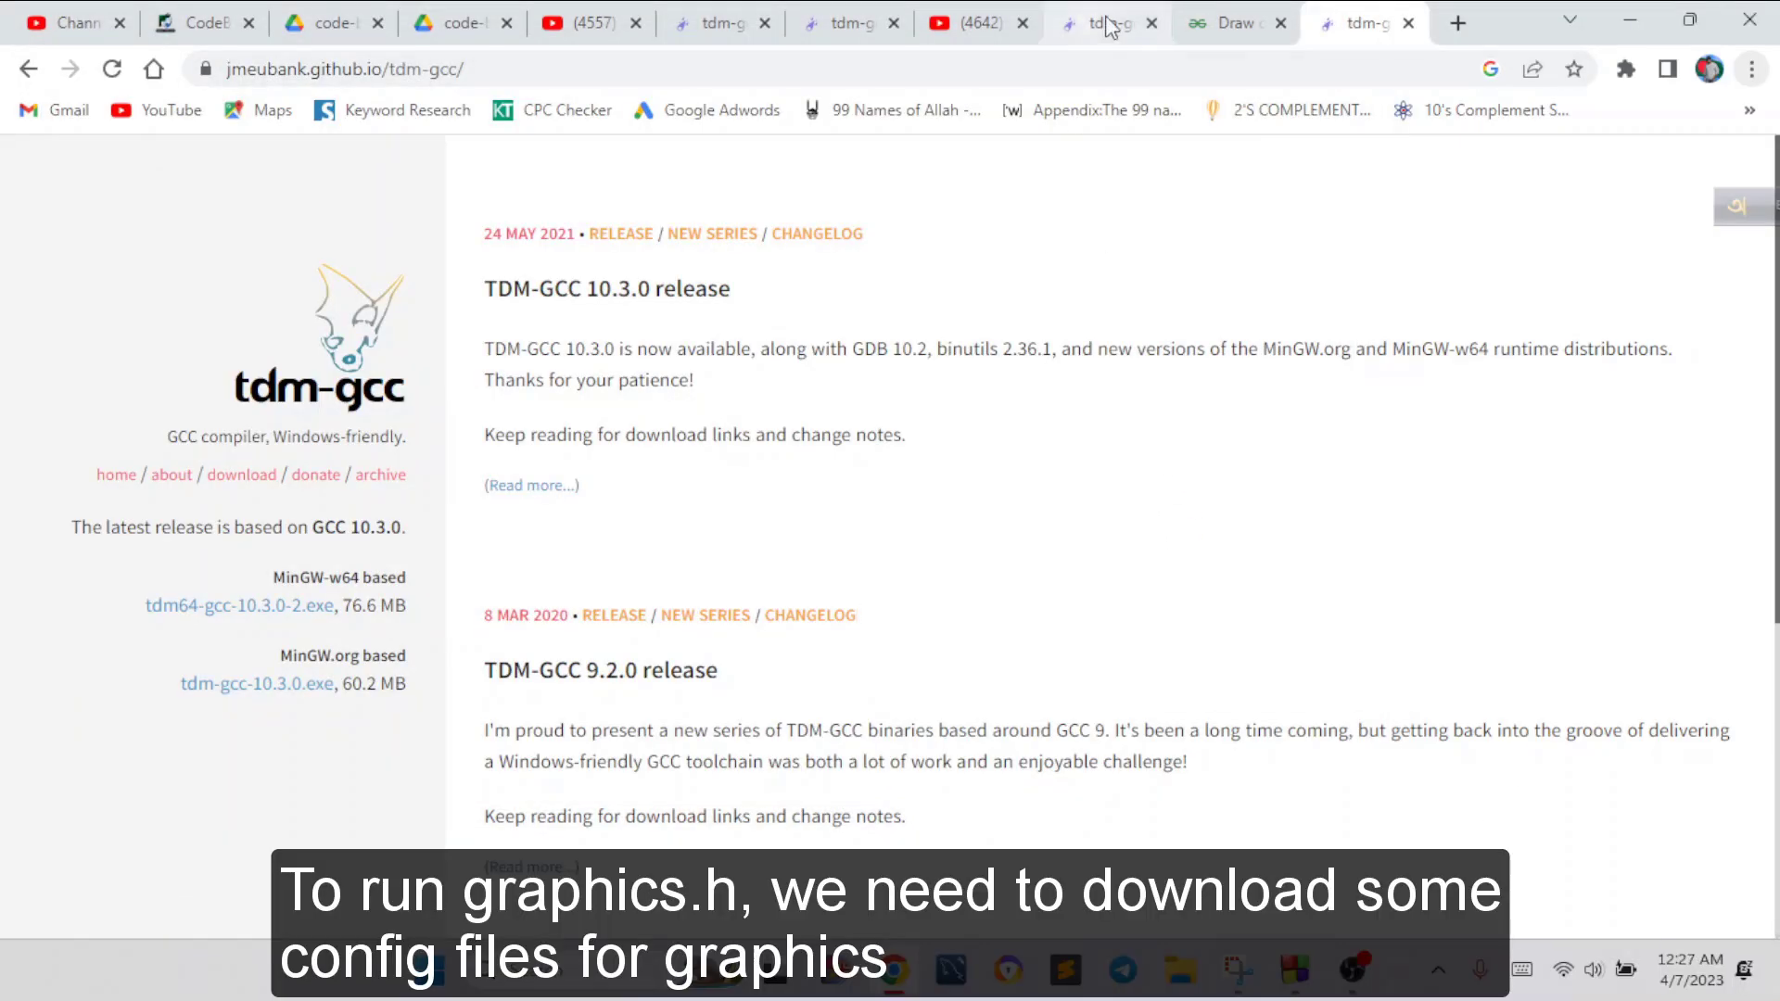
# Download code-block-config-graphics.zip from its open Google Drive page
pyautogui.click(741, 21)
pyautogui.click(461, 20)
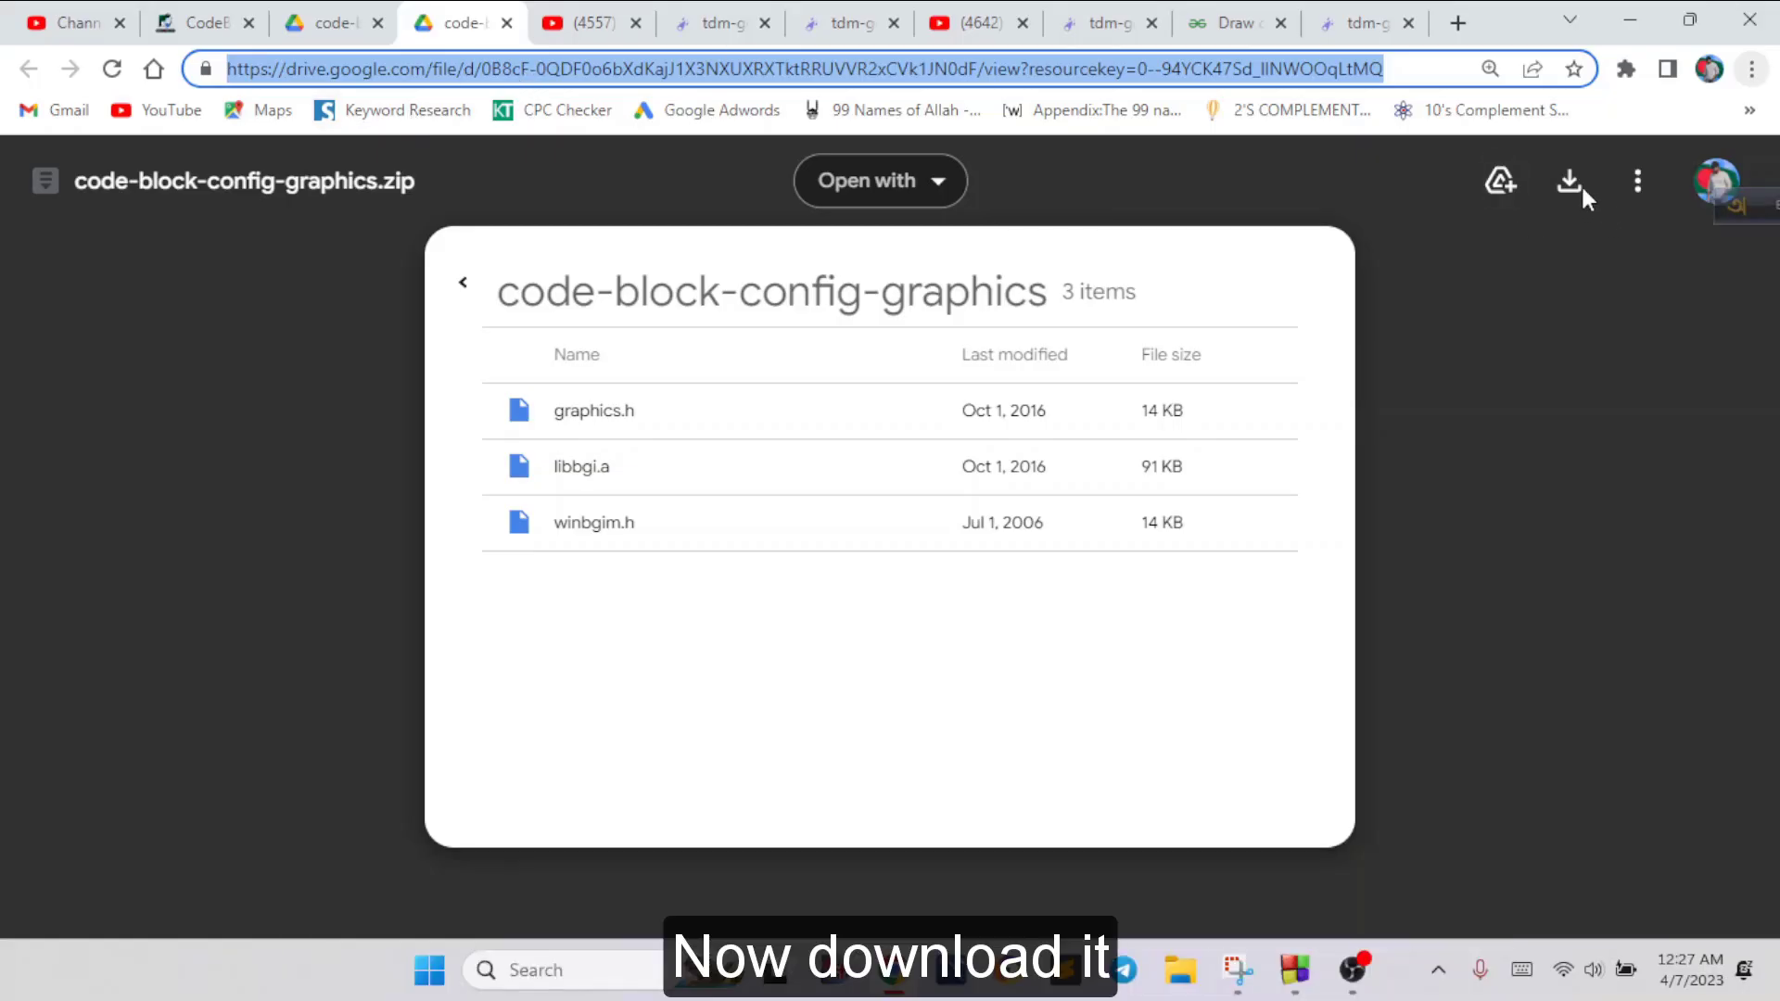
pyautogui.click(1567, 180)
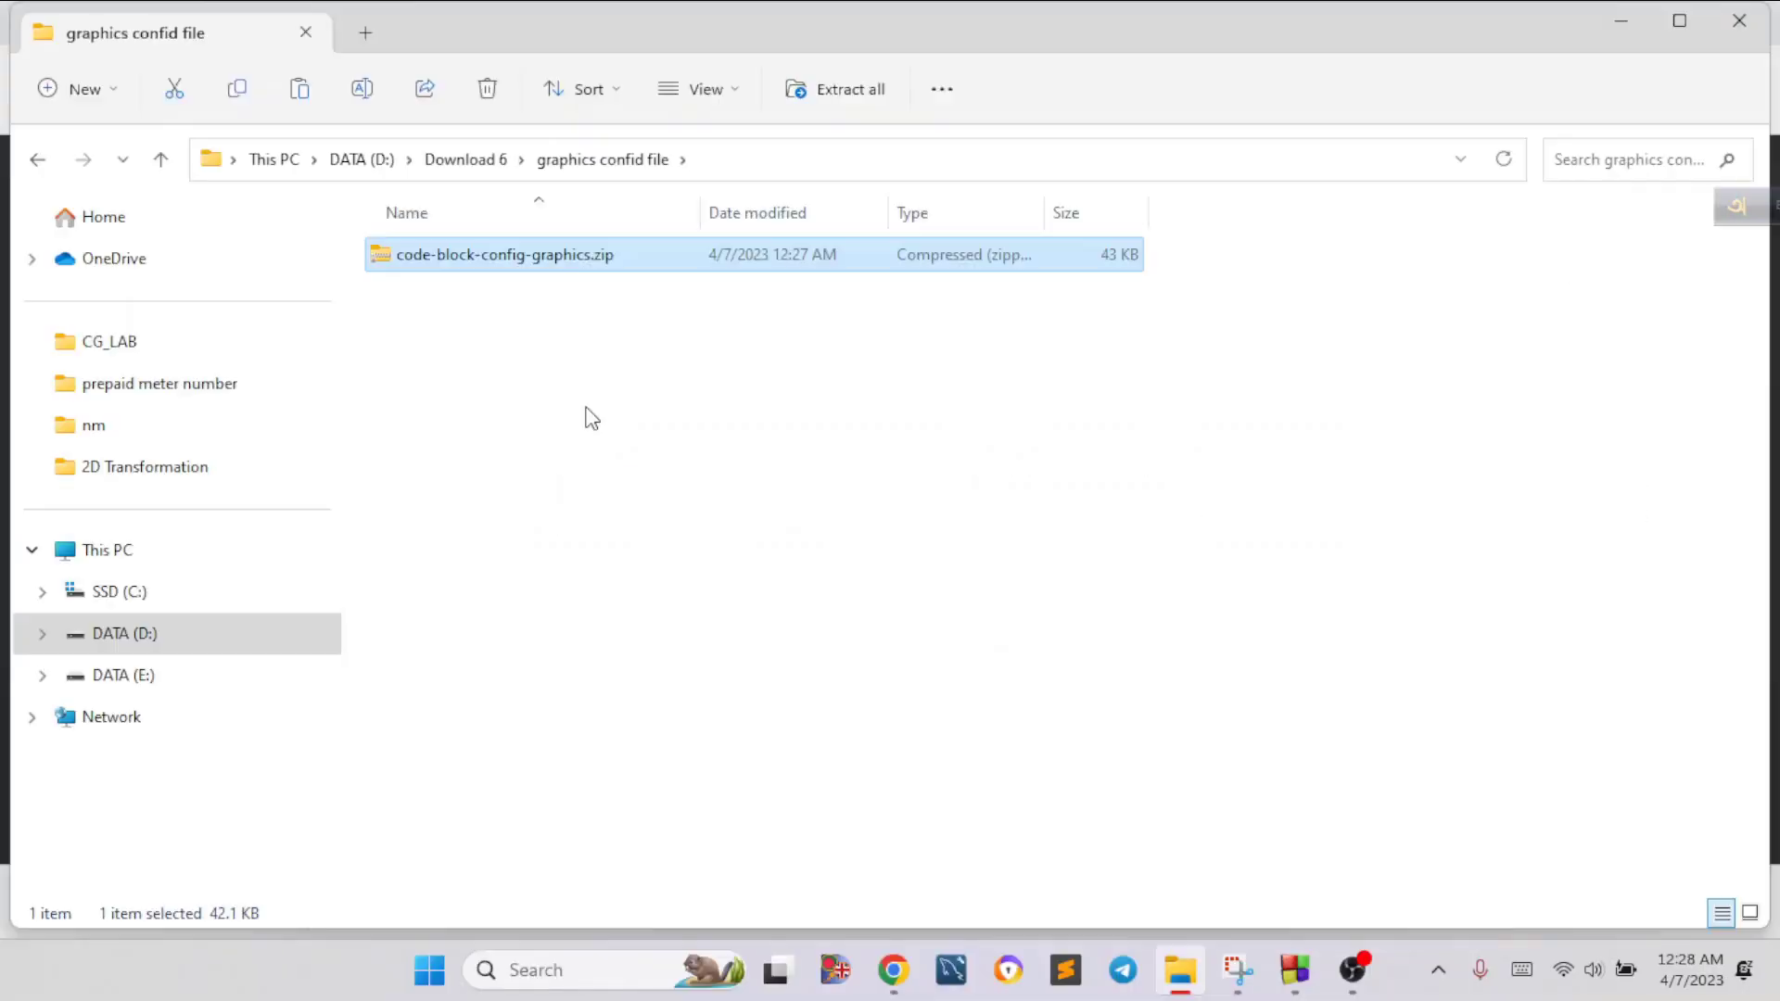
# Extract code-block-config-graphics.zip with WinRAR into its own folder and open the extracted code-block-config-graphics folder
pyautogui.click(538, 267)
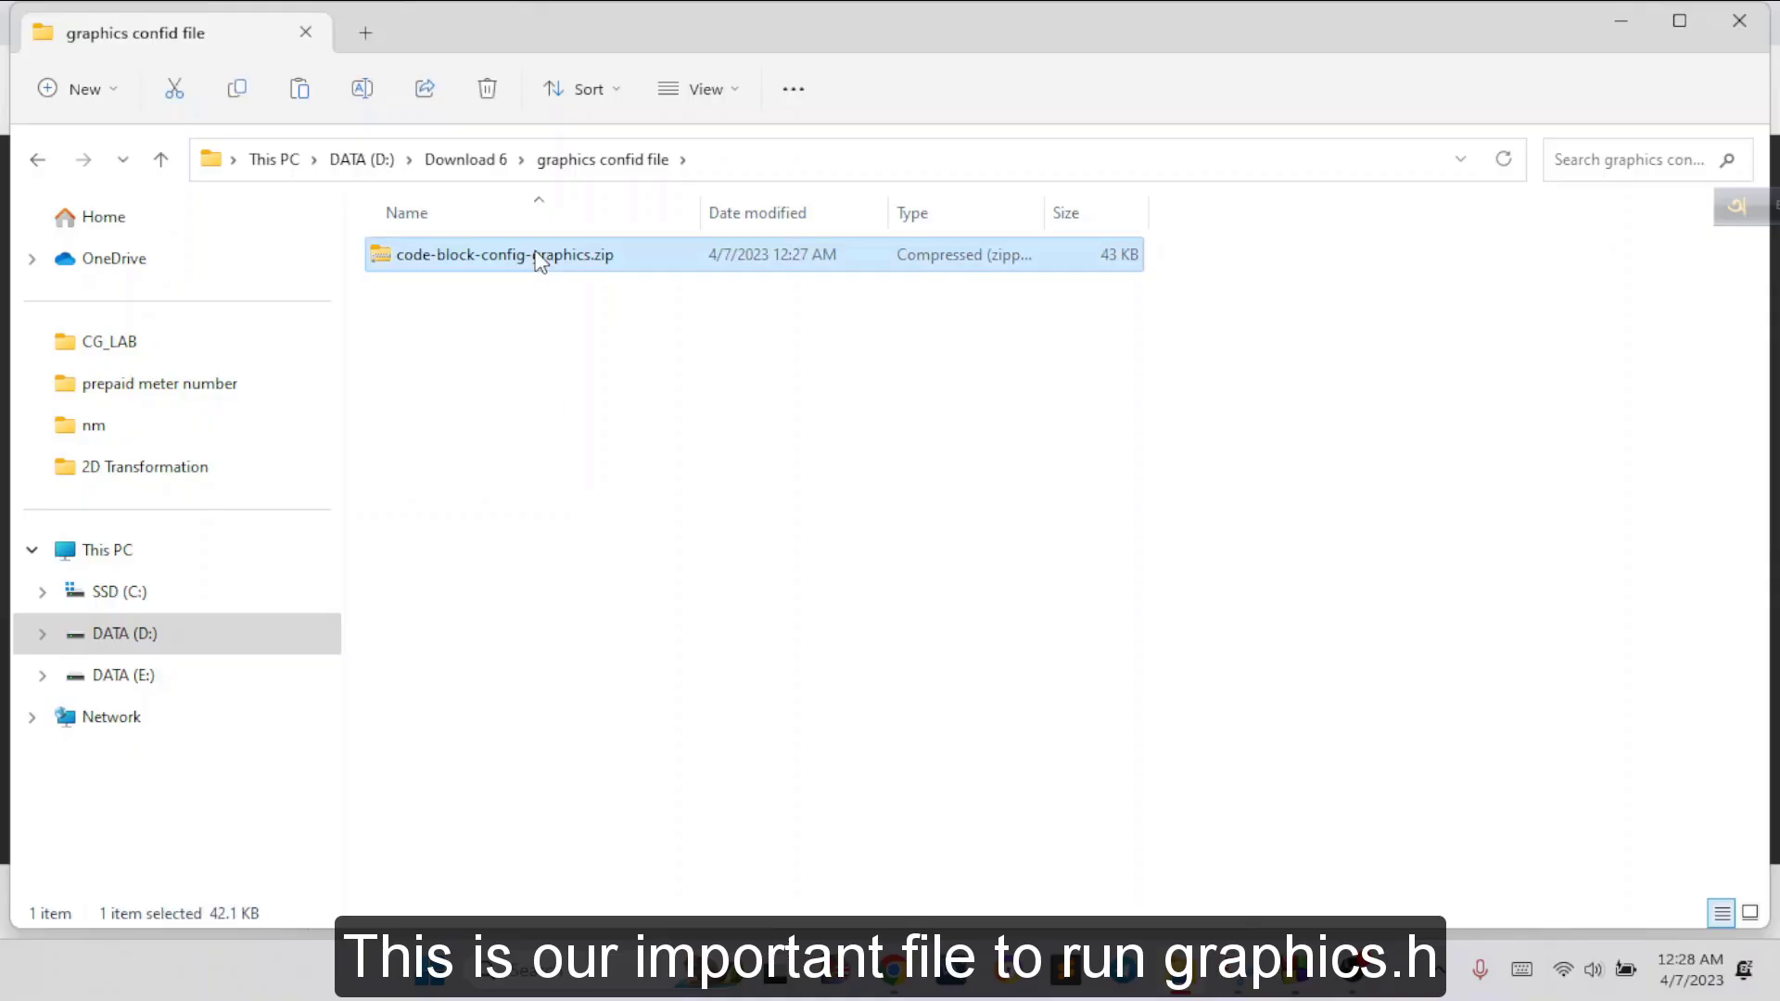
pyautogui.rightClick(538, 267)
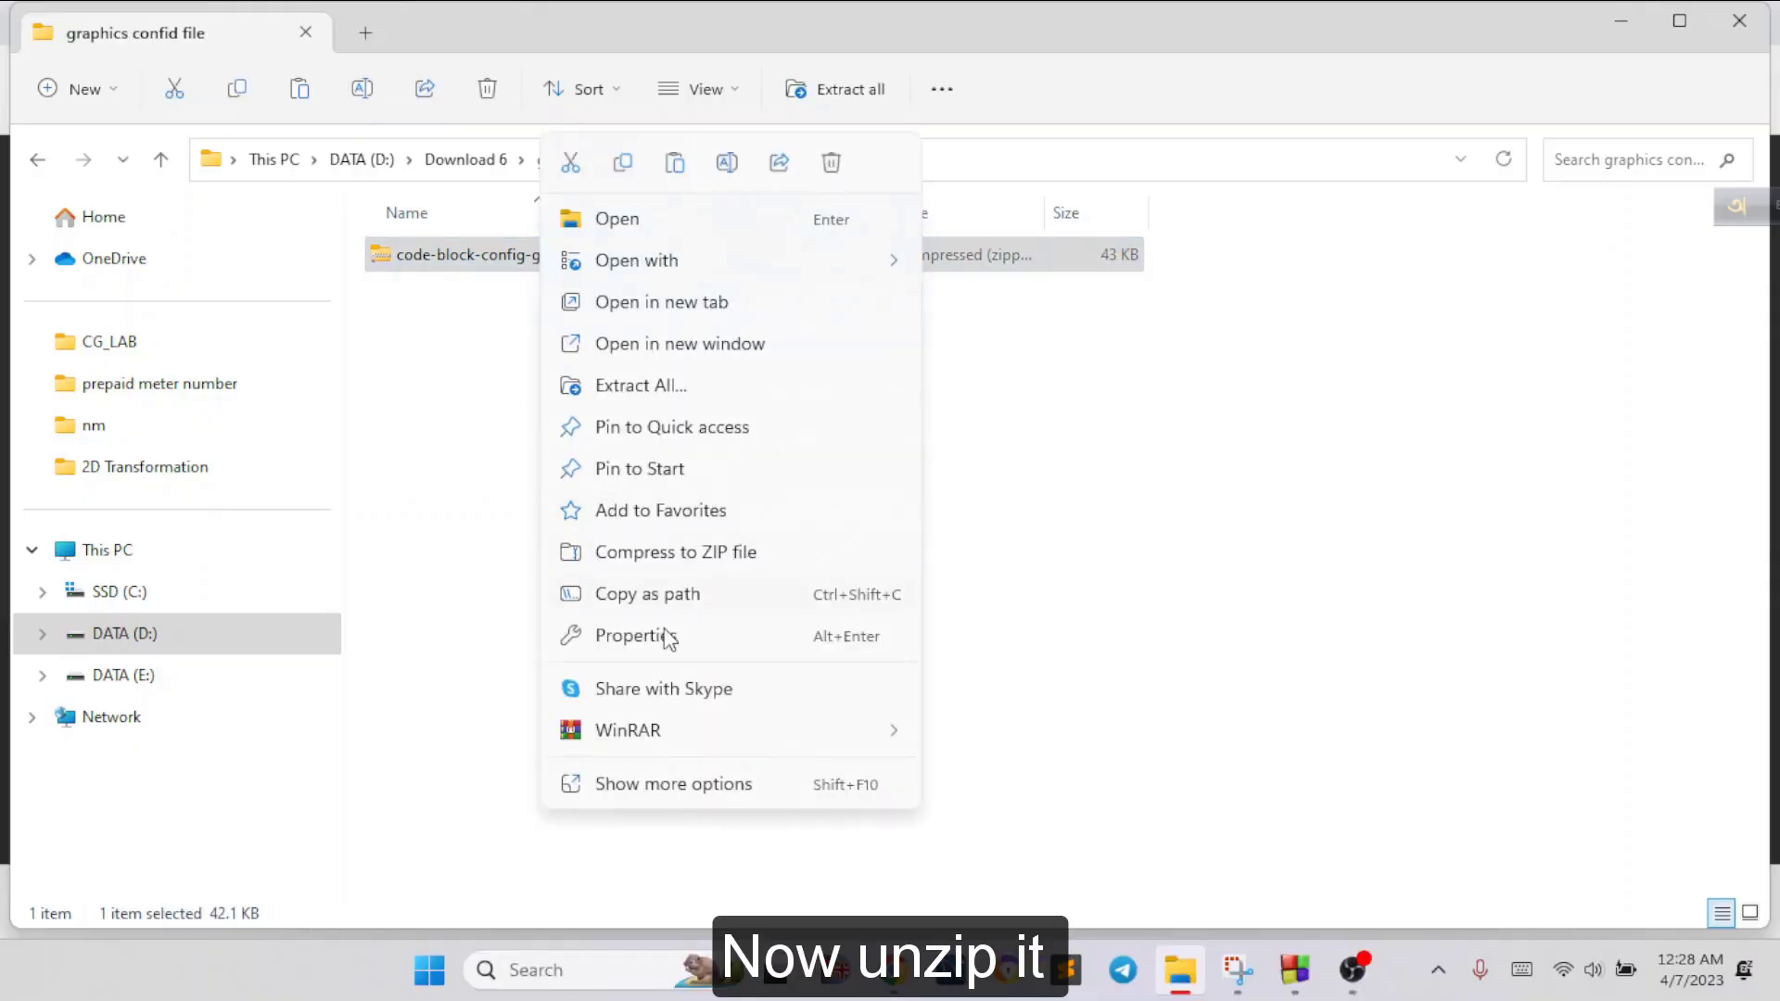
pyautogui.moveTo(834, 730)
pyautogui.click(1032, 861)
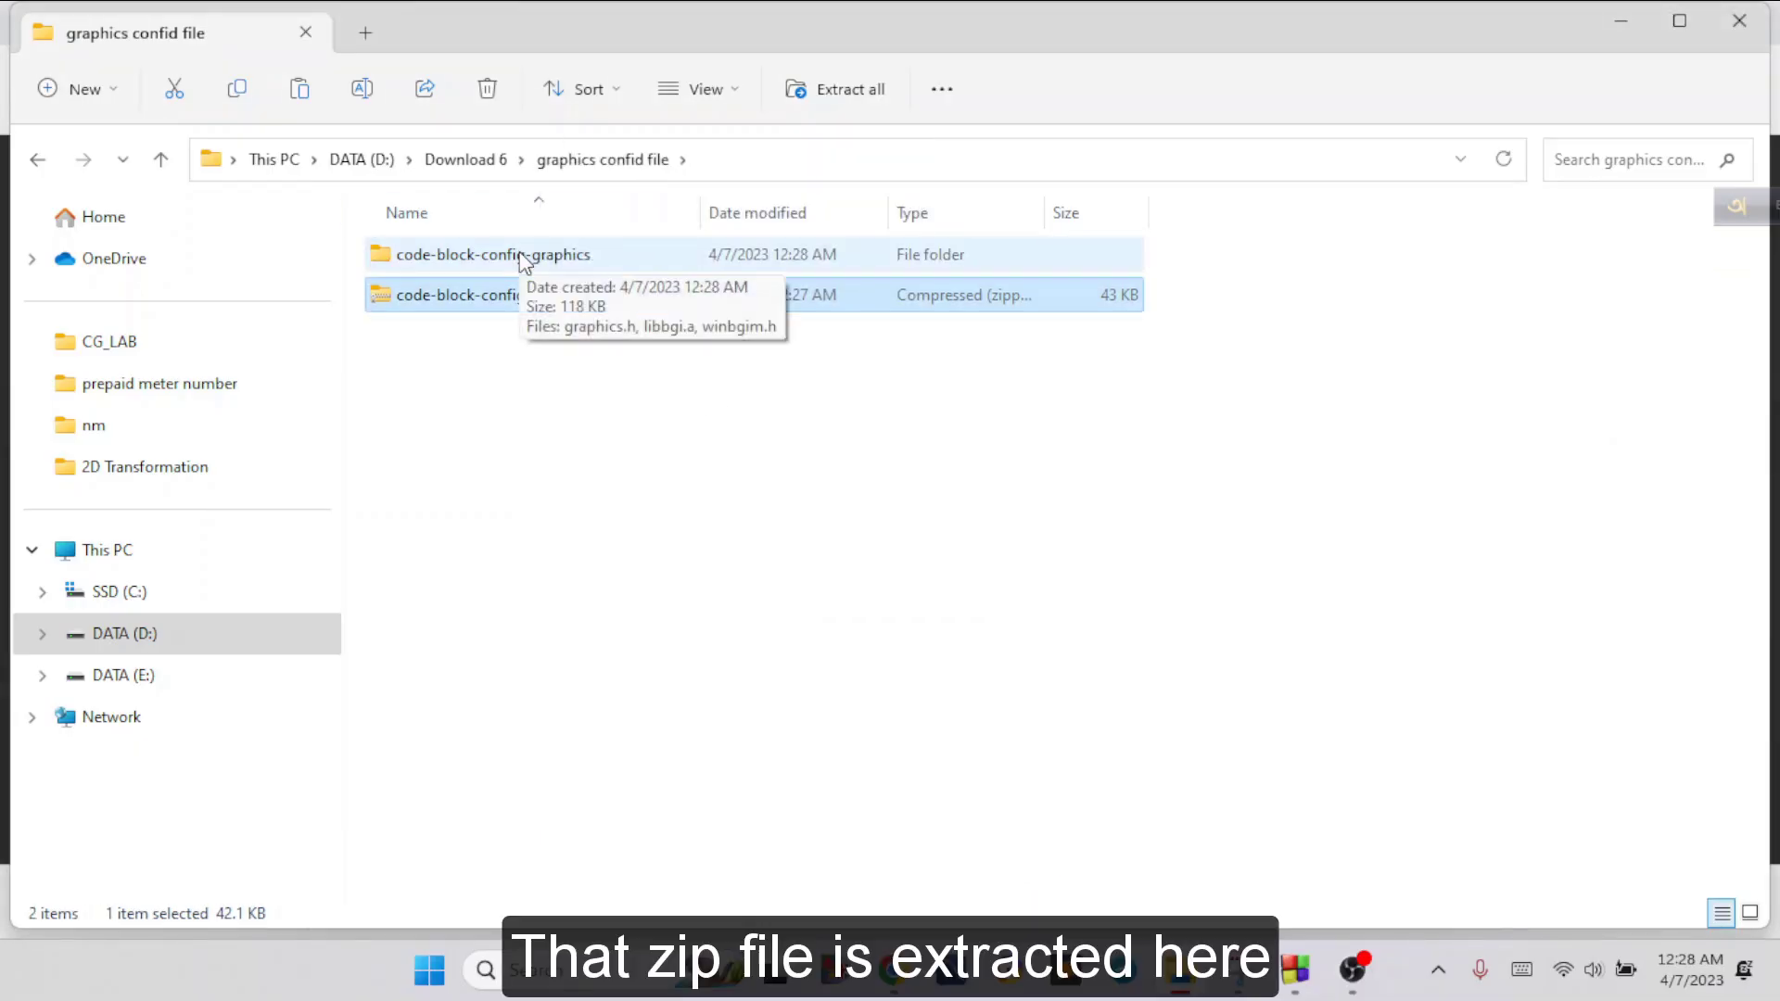
pyautogui.doubleClick(521, 256)
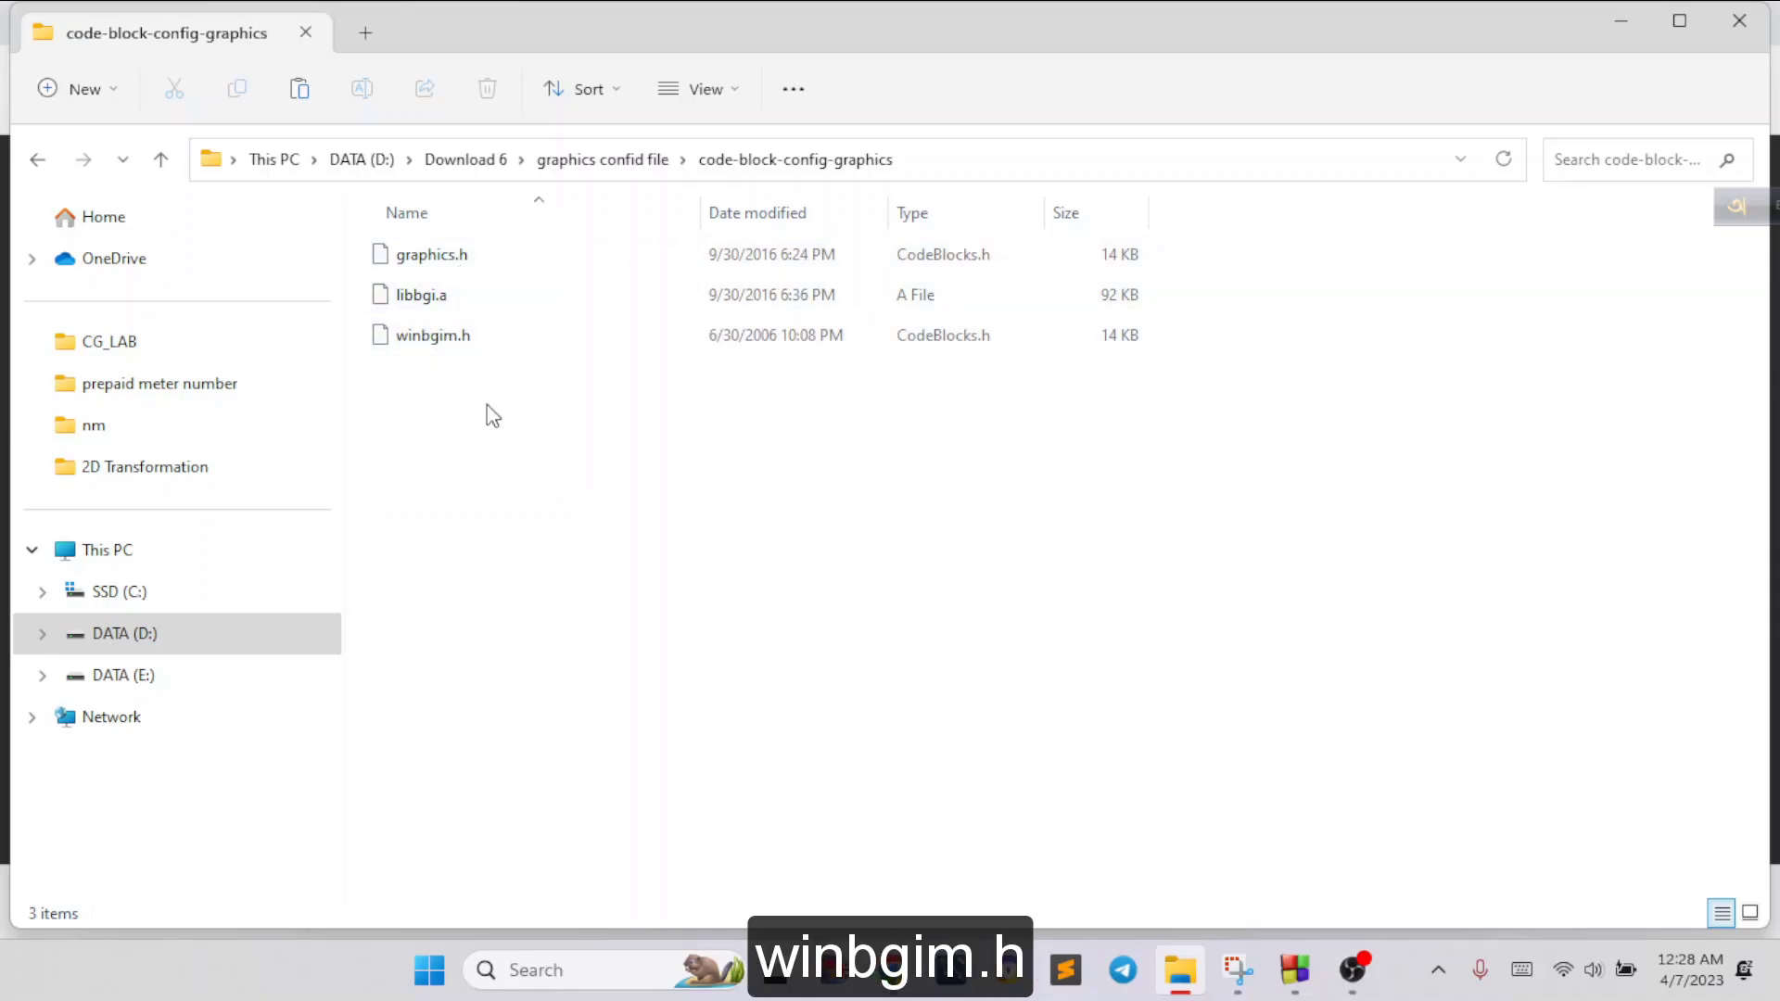
# Open a second File Explorer window alongside the extracted config files
pyautogui.moveTo(1222, 978)
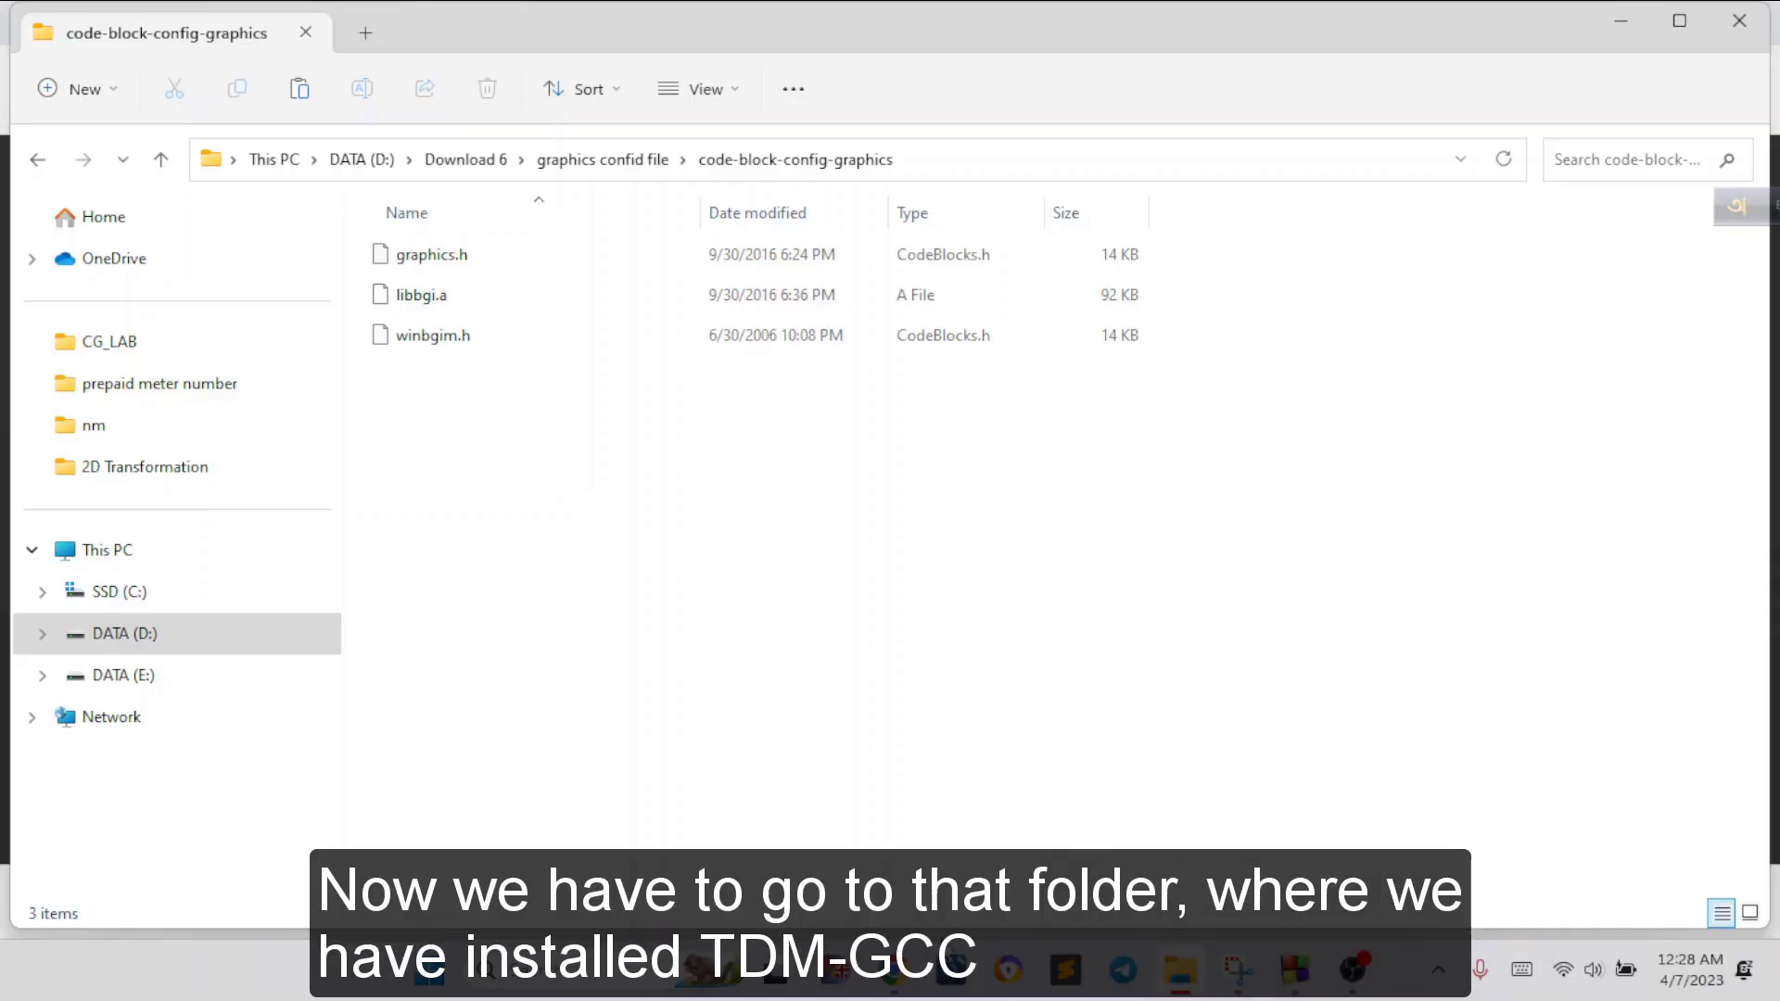
pyautogui.moveTo(1326, 981)
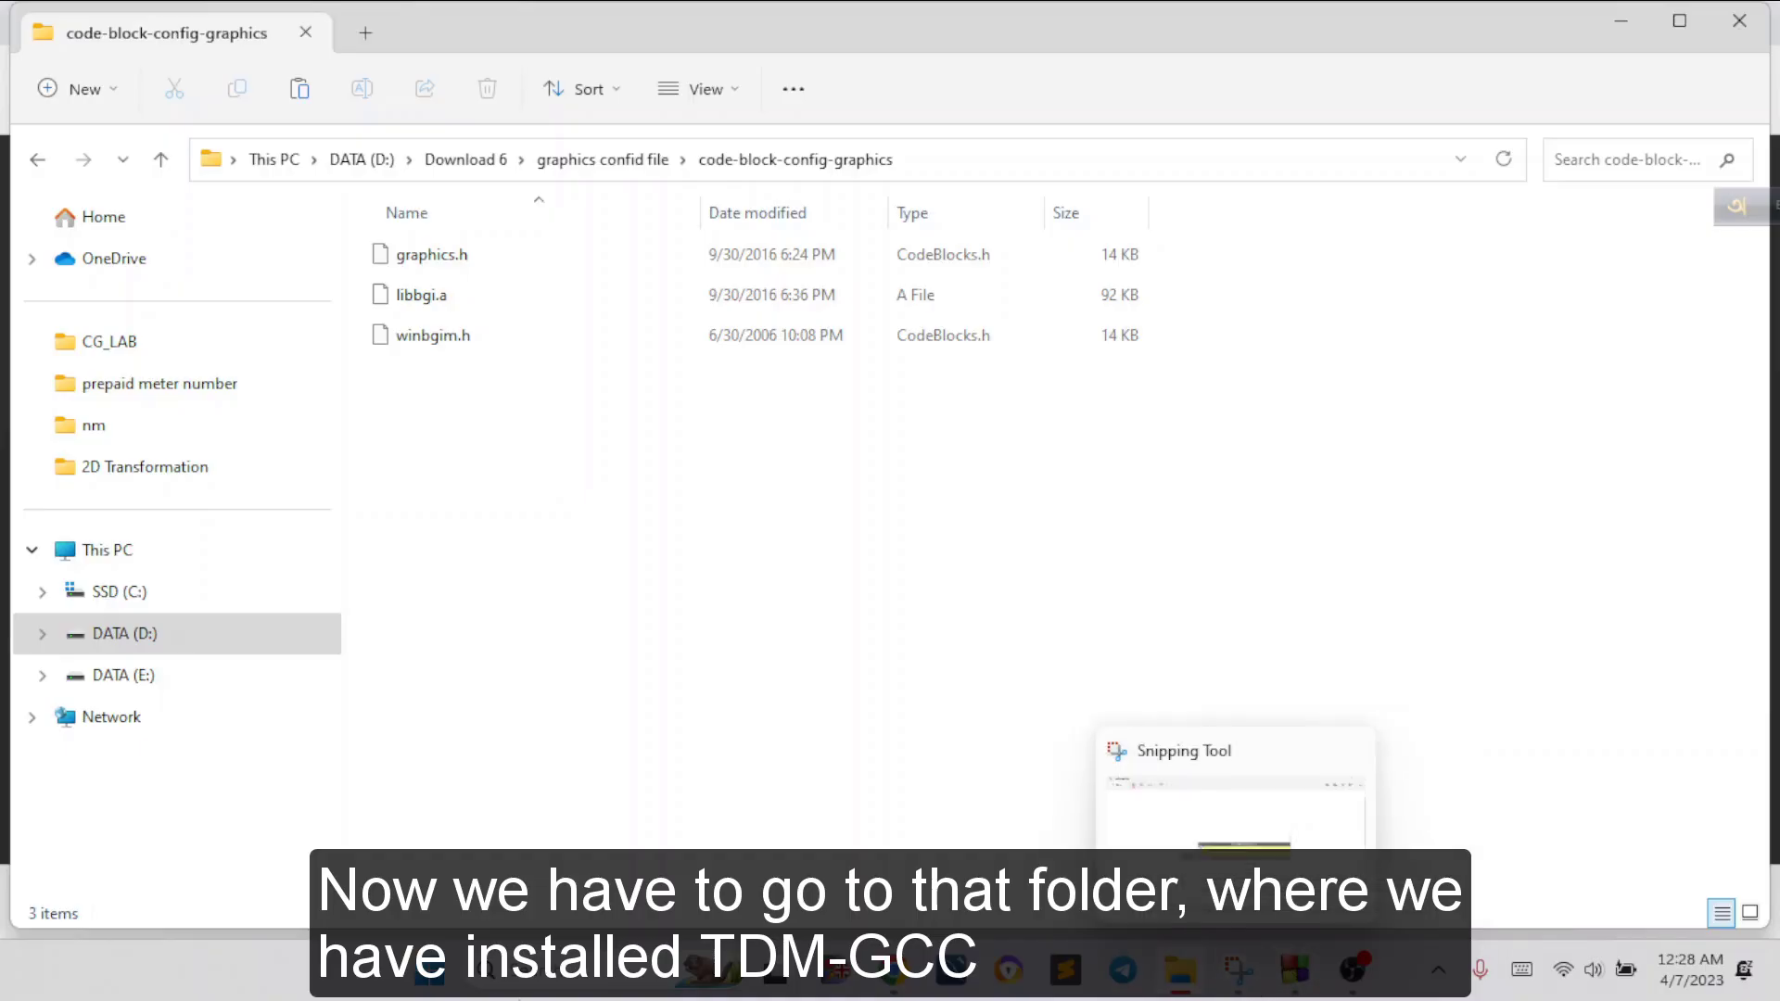
pyautogui.rightClick(1182, 988)
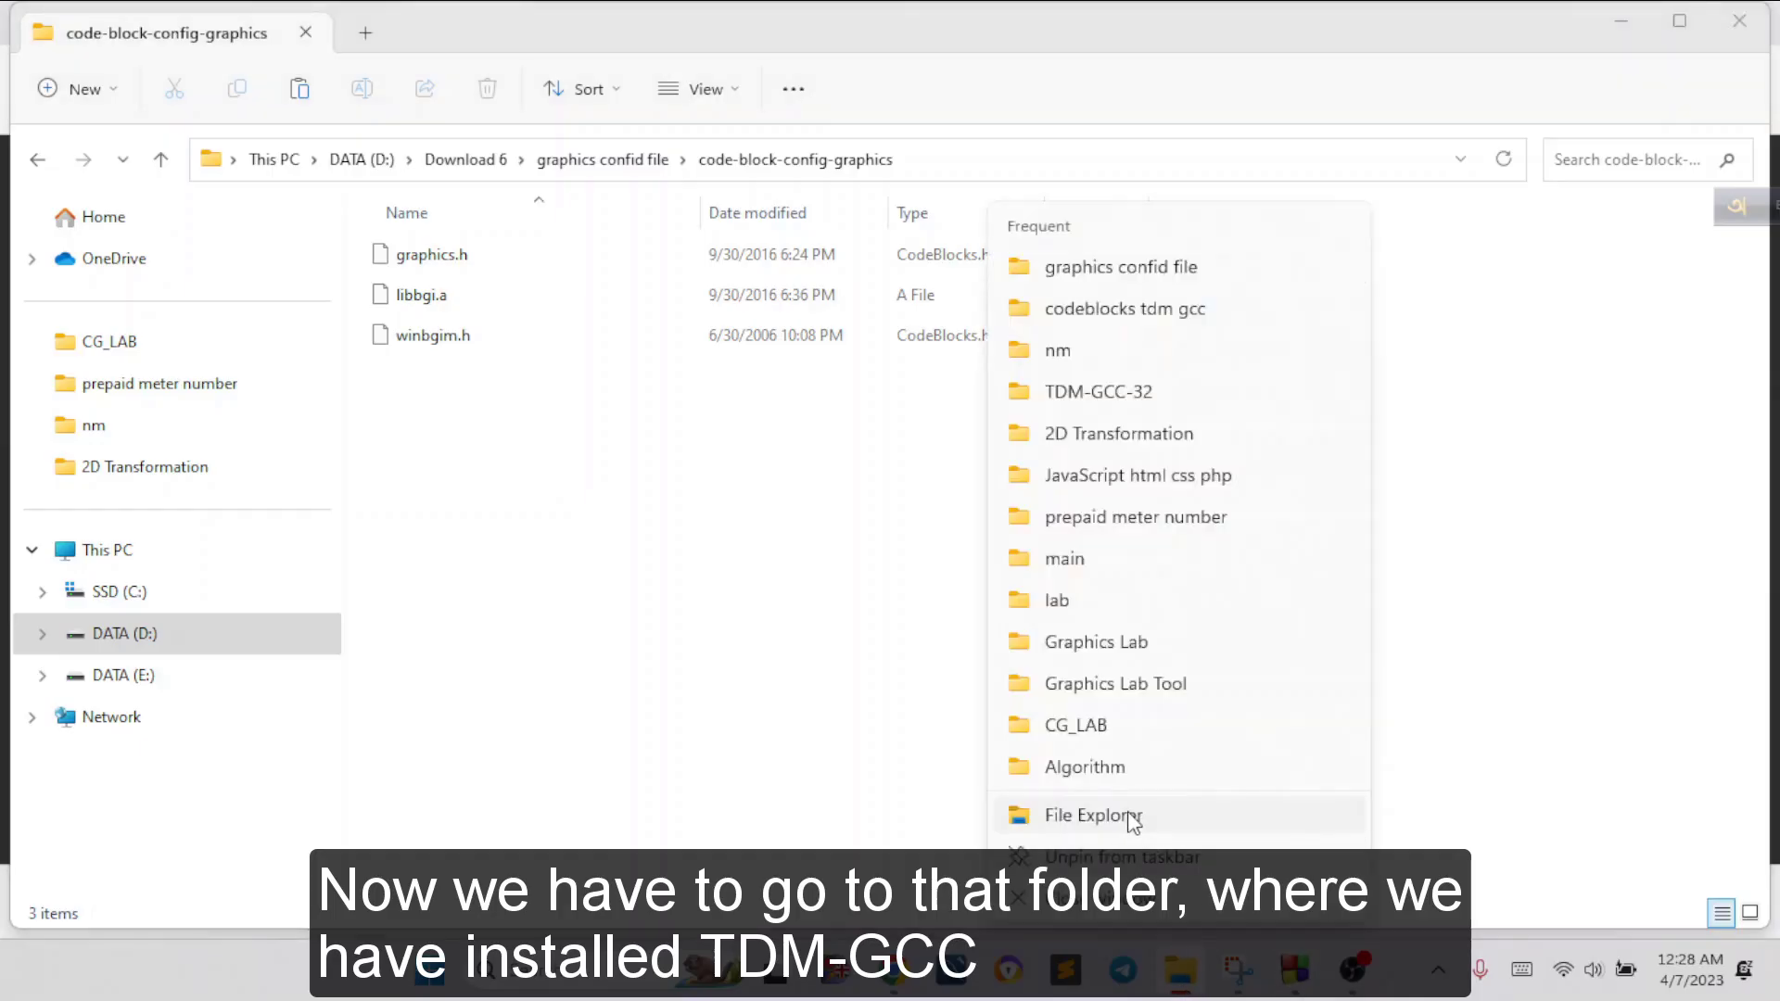
pyautogui.click(1131, 815)
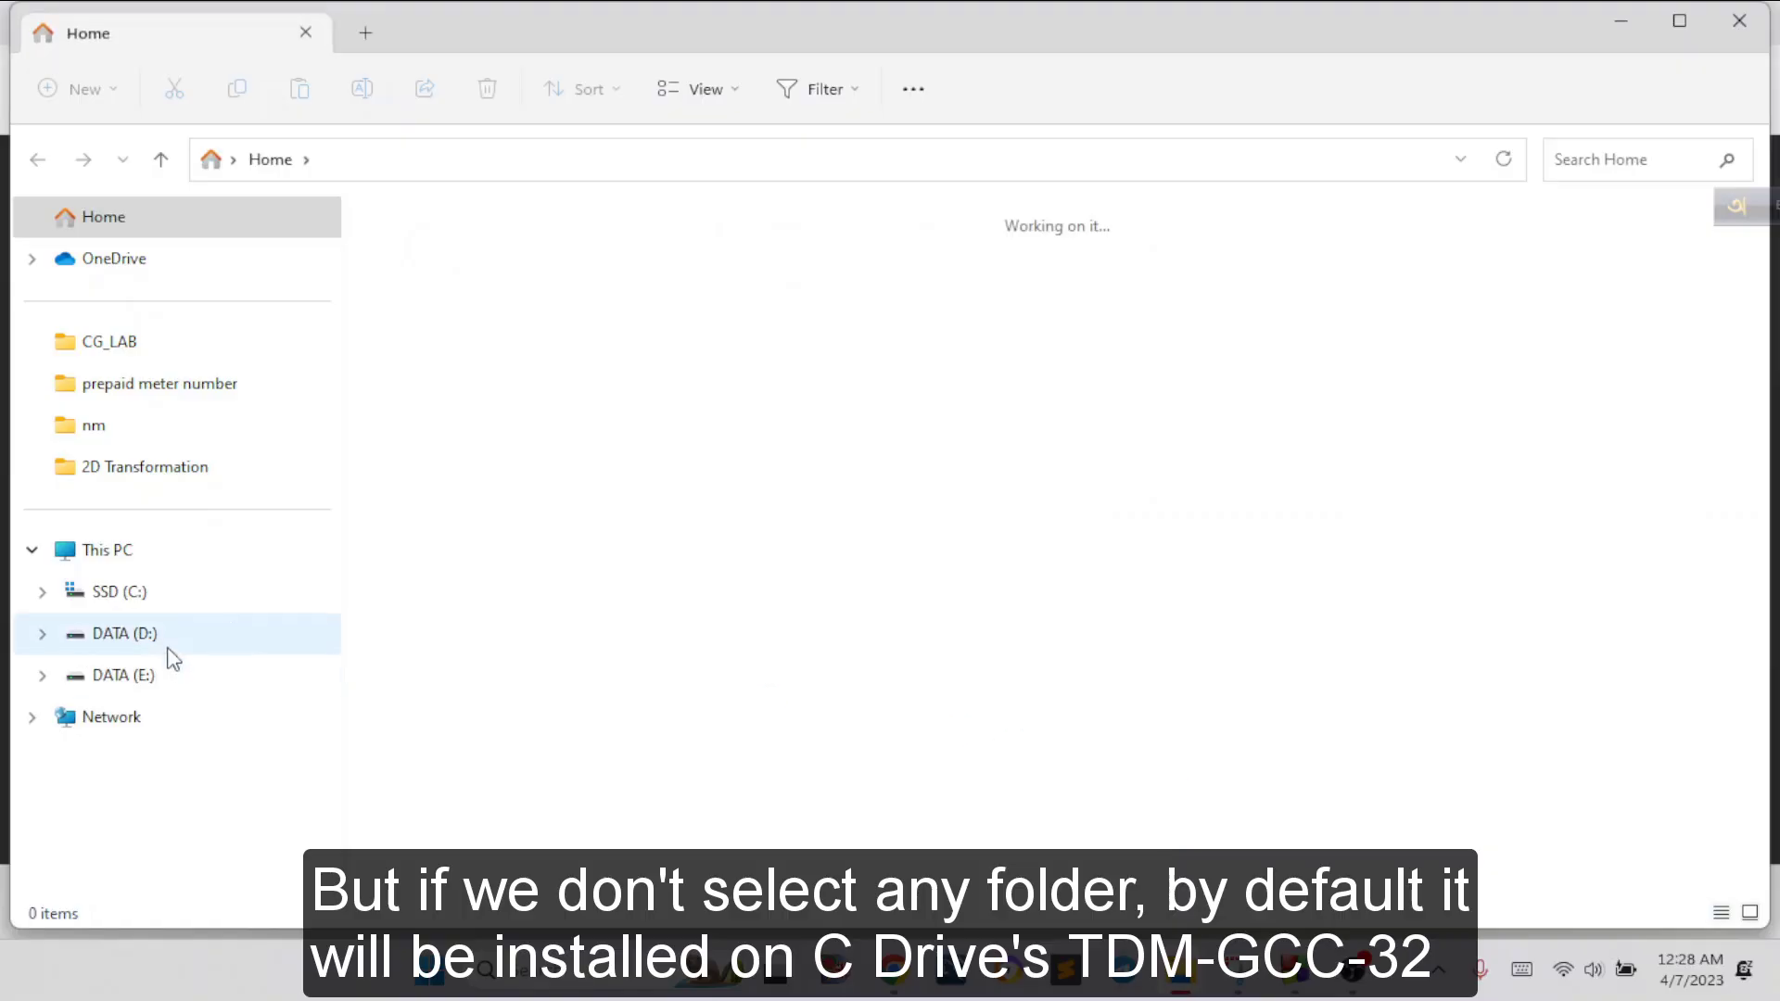
# Locate the default TDM-GCC-32 installation folder on the C: drive
pyautogui.click(121, 592)
pyautogui.scroll(-3, 774, 607)
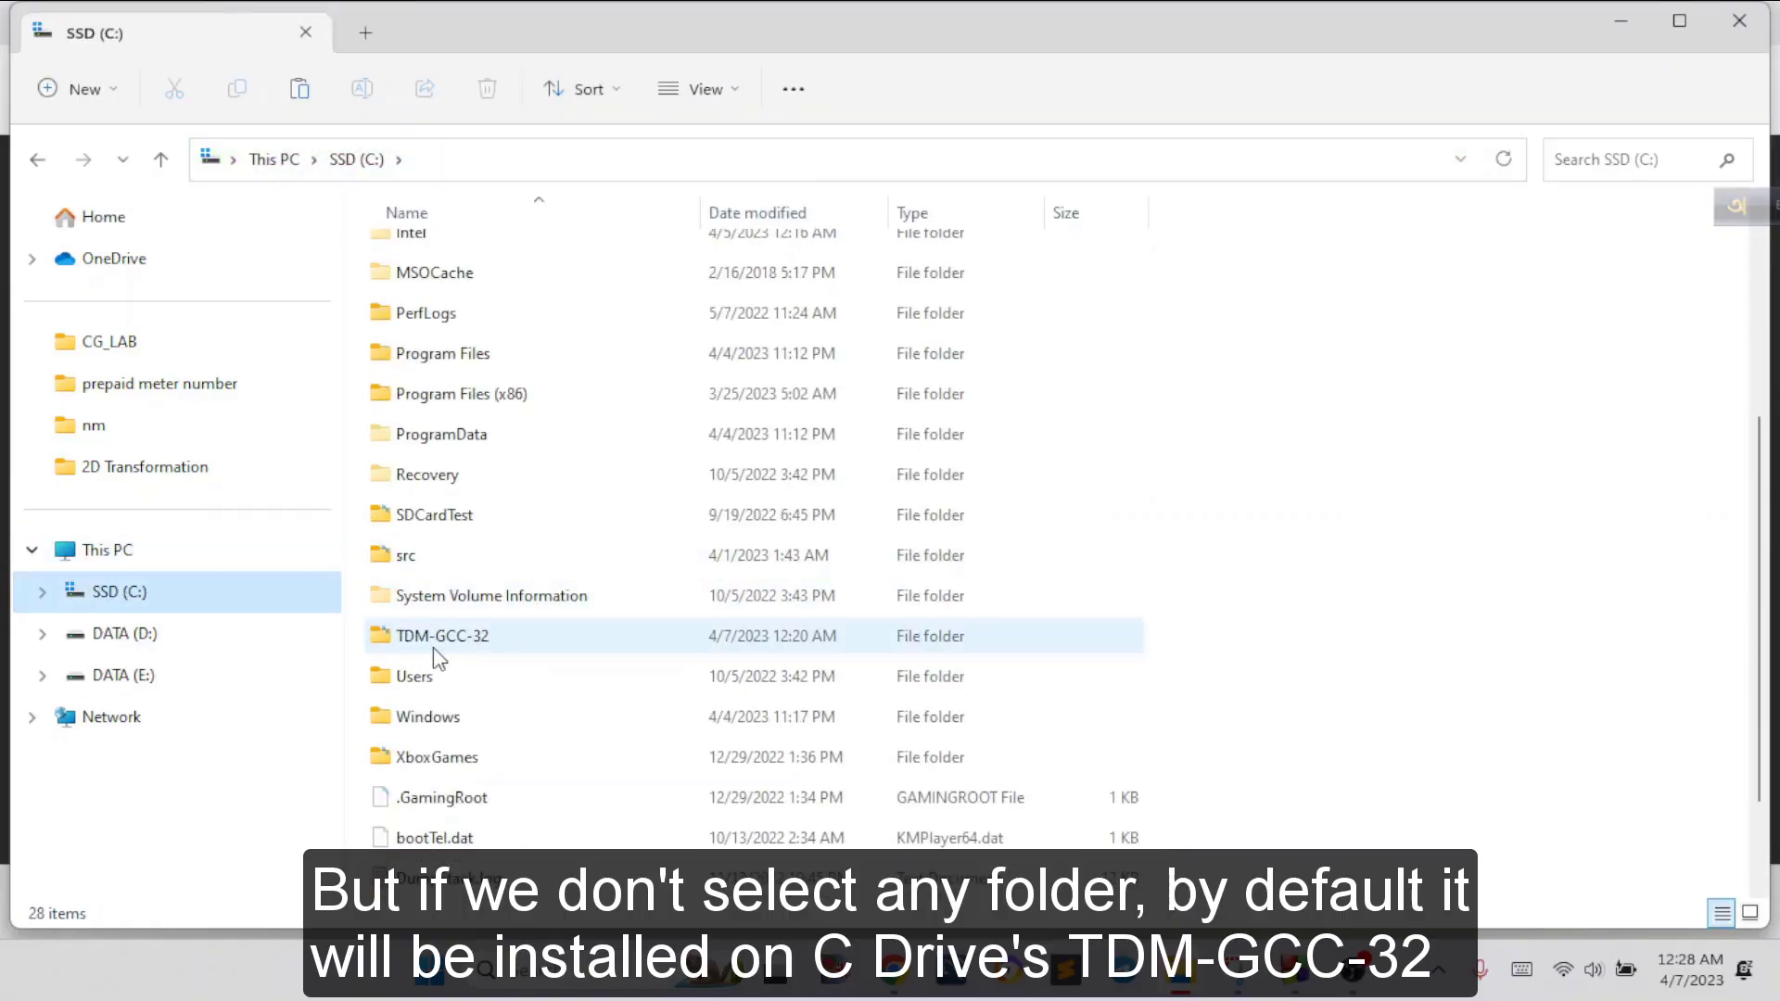
pyautogui.moveTo(436, 647)
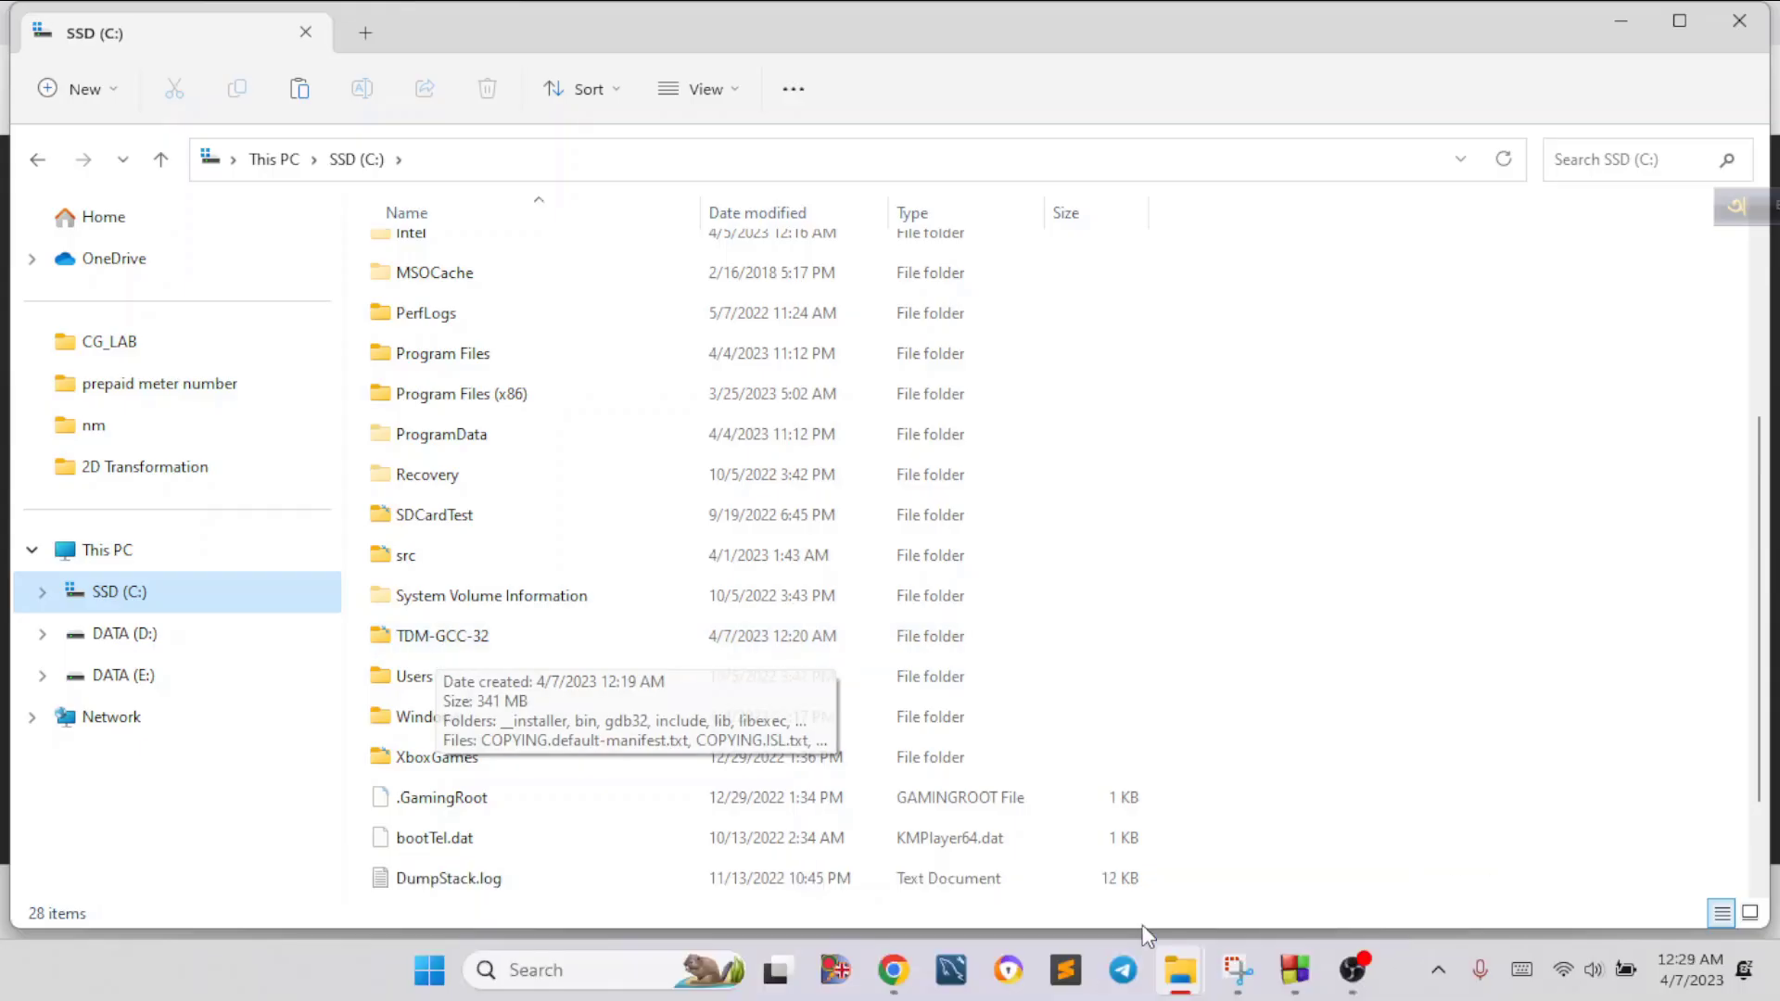
# Go to the D: drive and select the codeblocks tdm gcc installation folder
pyautogui.click(146, 637)
pyautogui.scroll(-10, 841, 661)
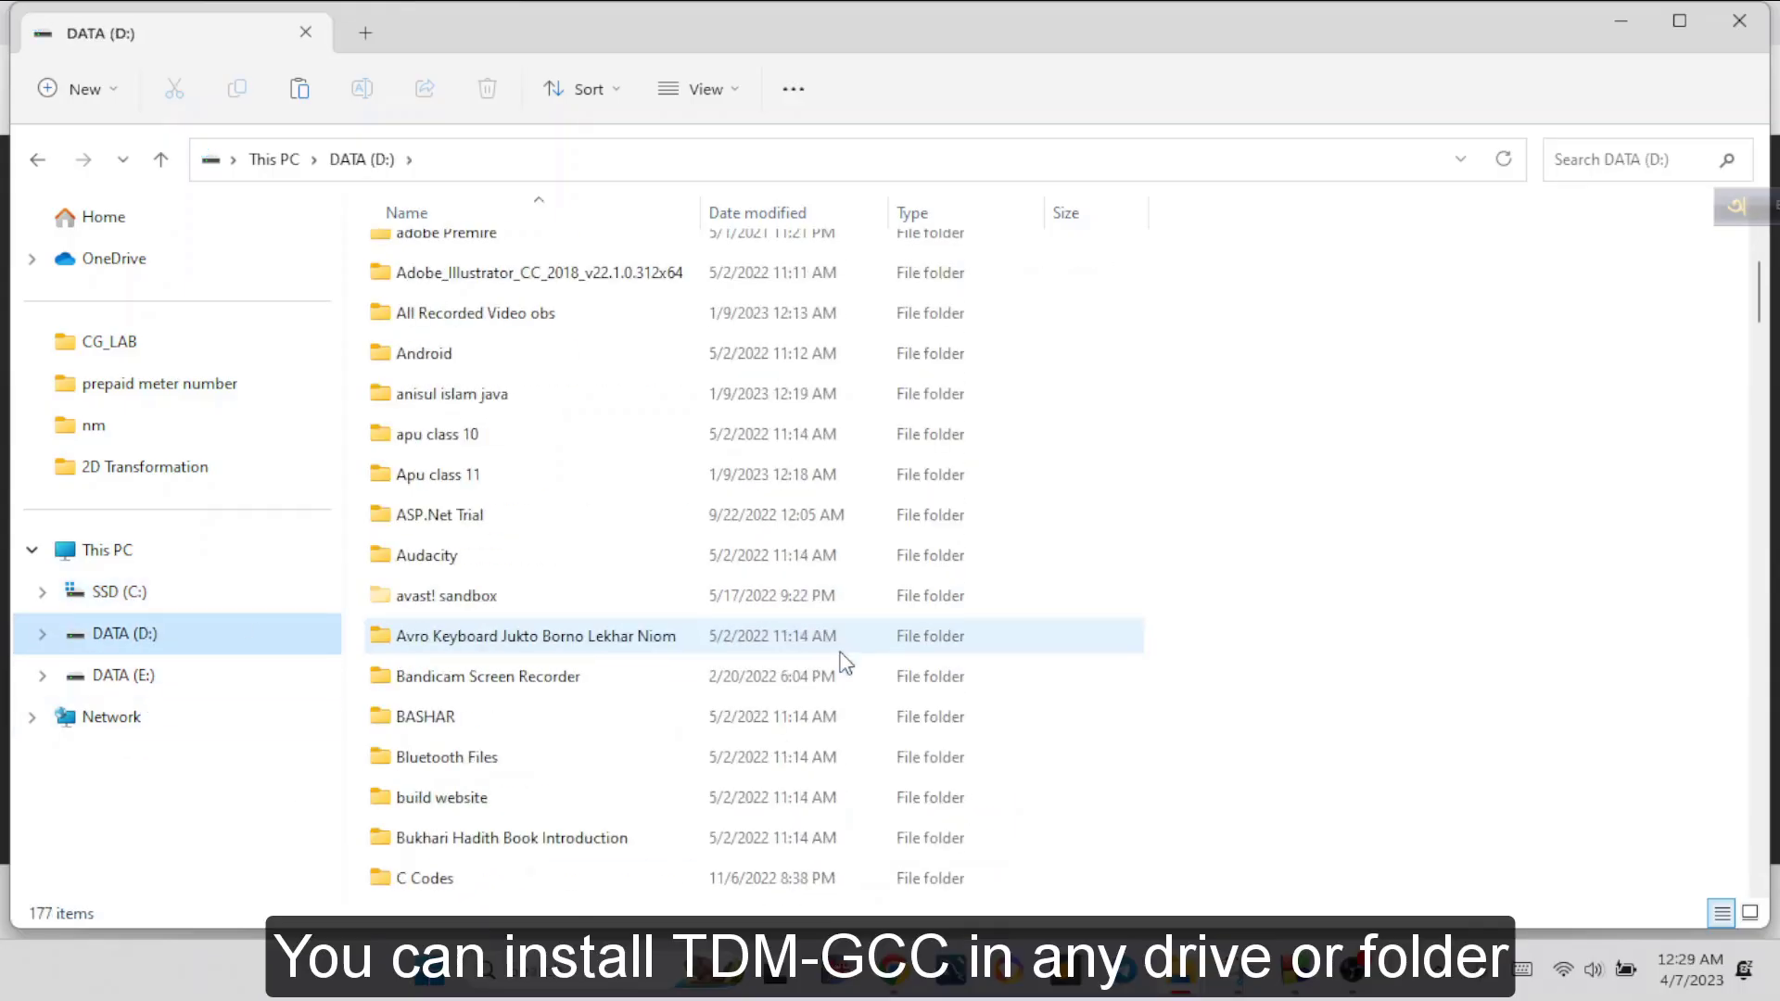
pyautogui.scroll(-1, 841, 661)
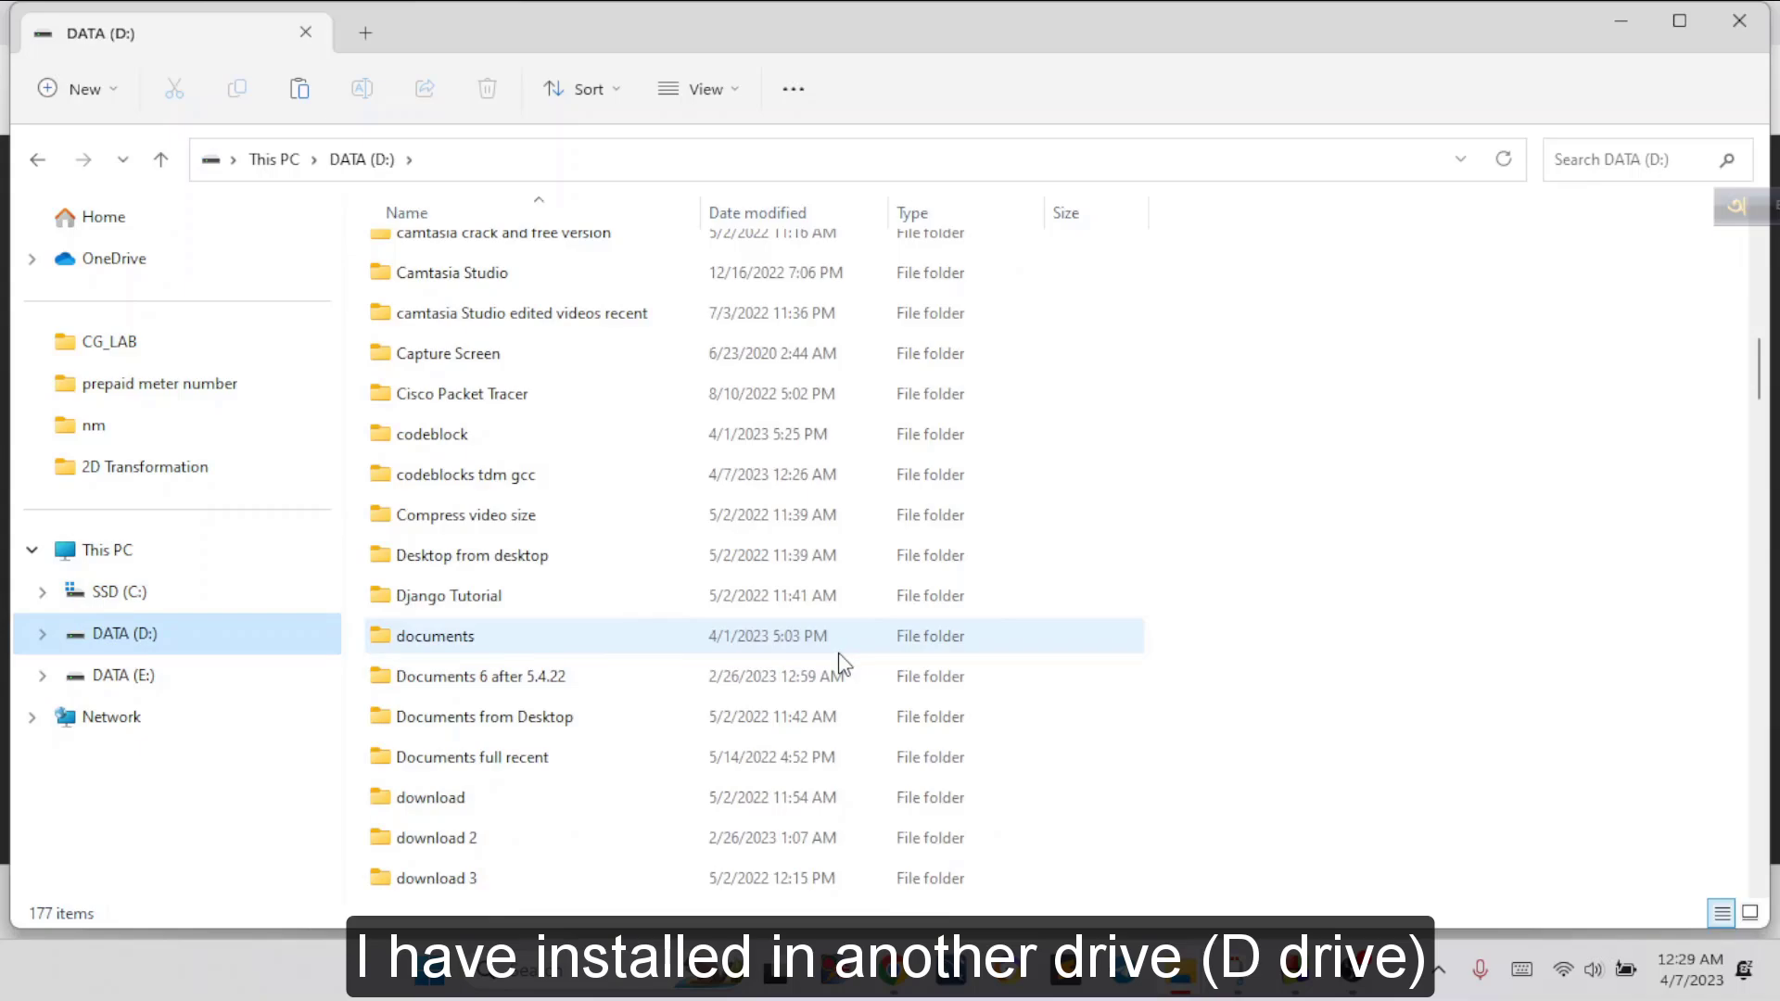
pyautogui.click(473, 480)
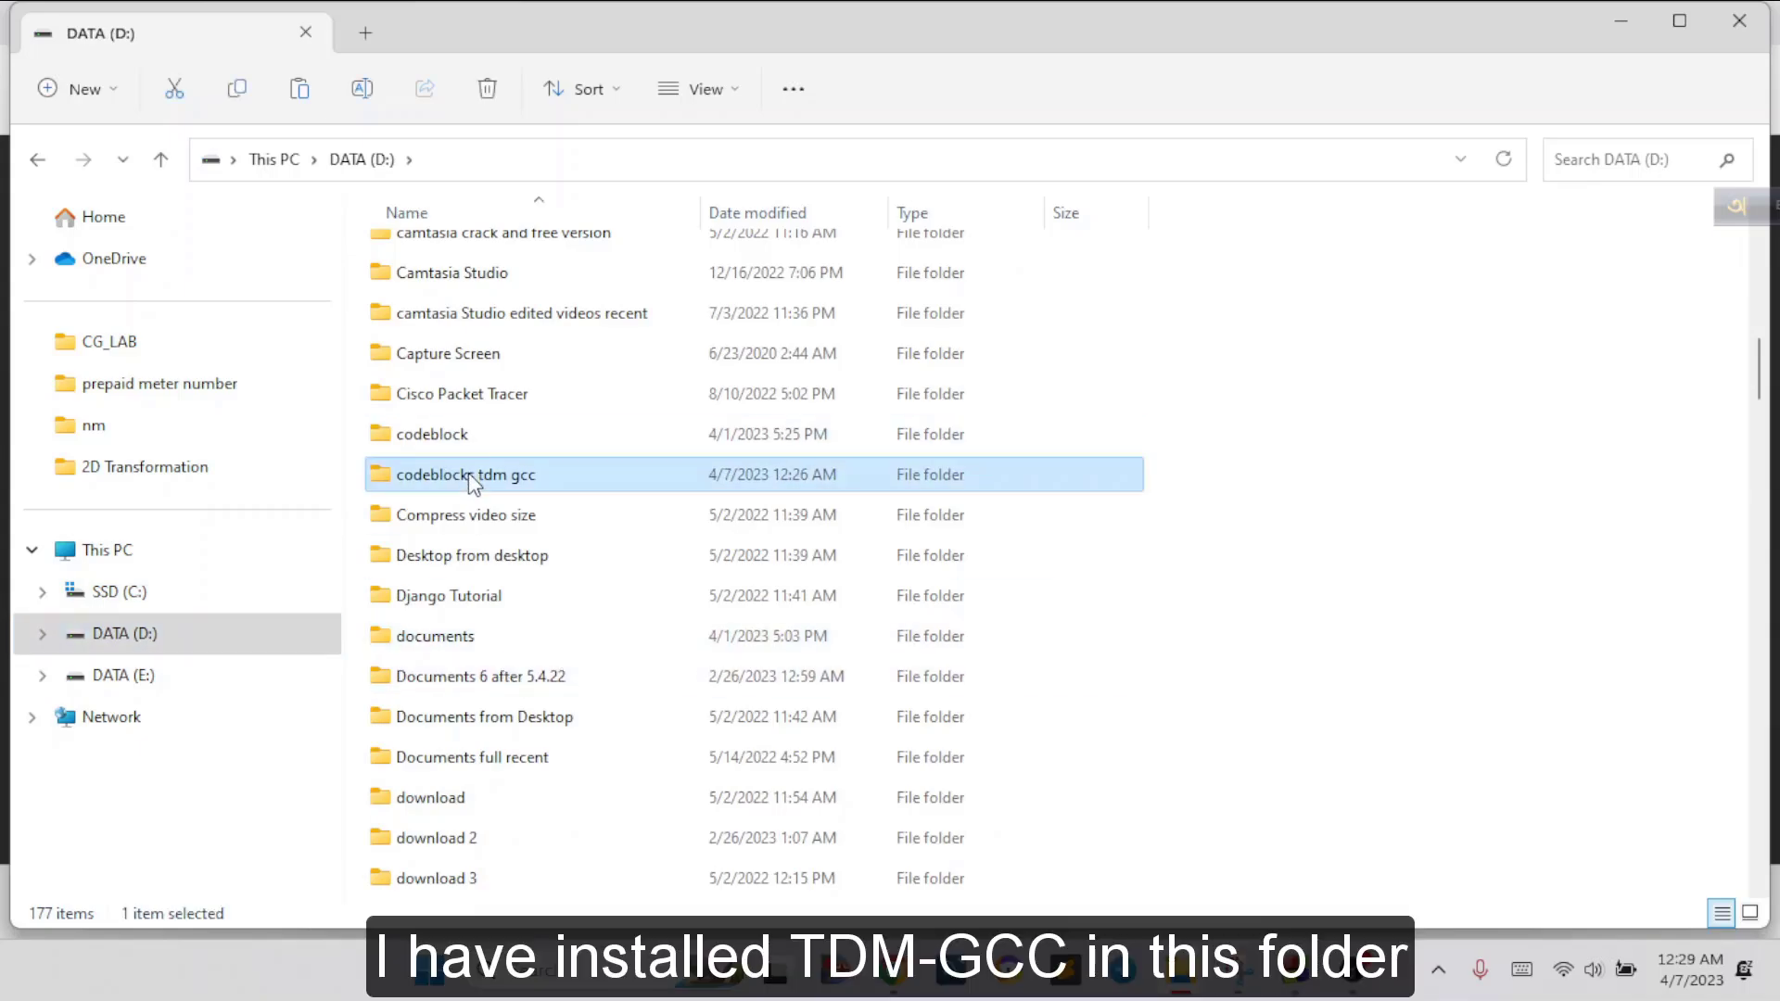
# Open the codeblocks tdm gcc folder, and copy graphics.h and winbgim.h from the code-block-config-graphics folder
pyautogui.doubleClick(469, 482)
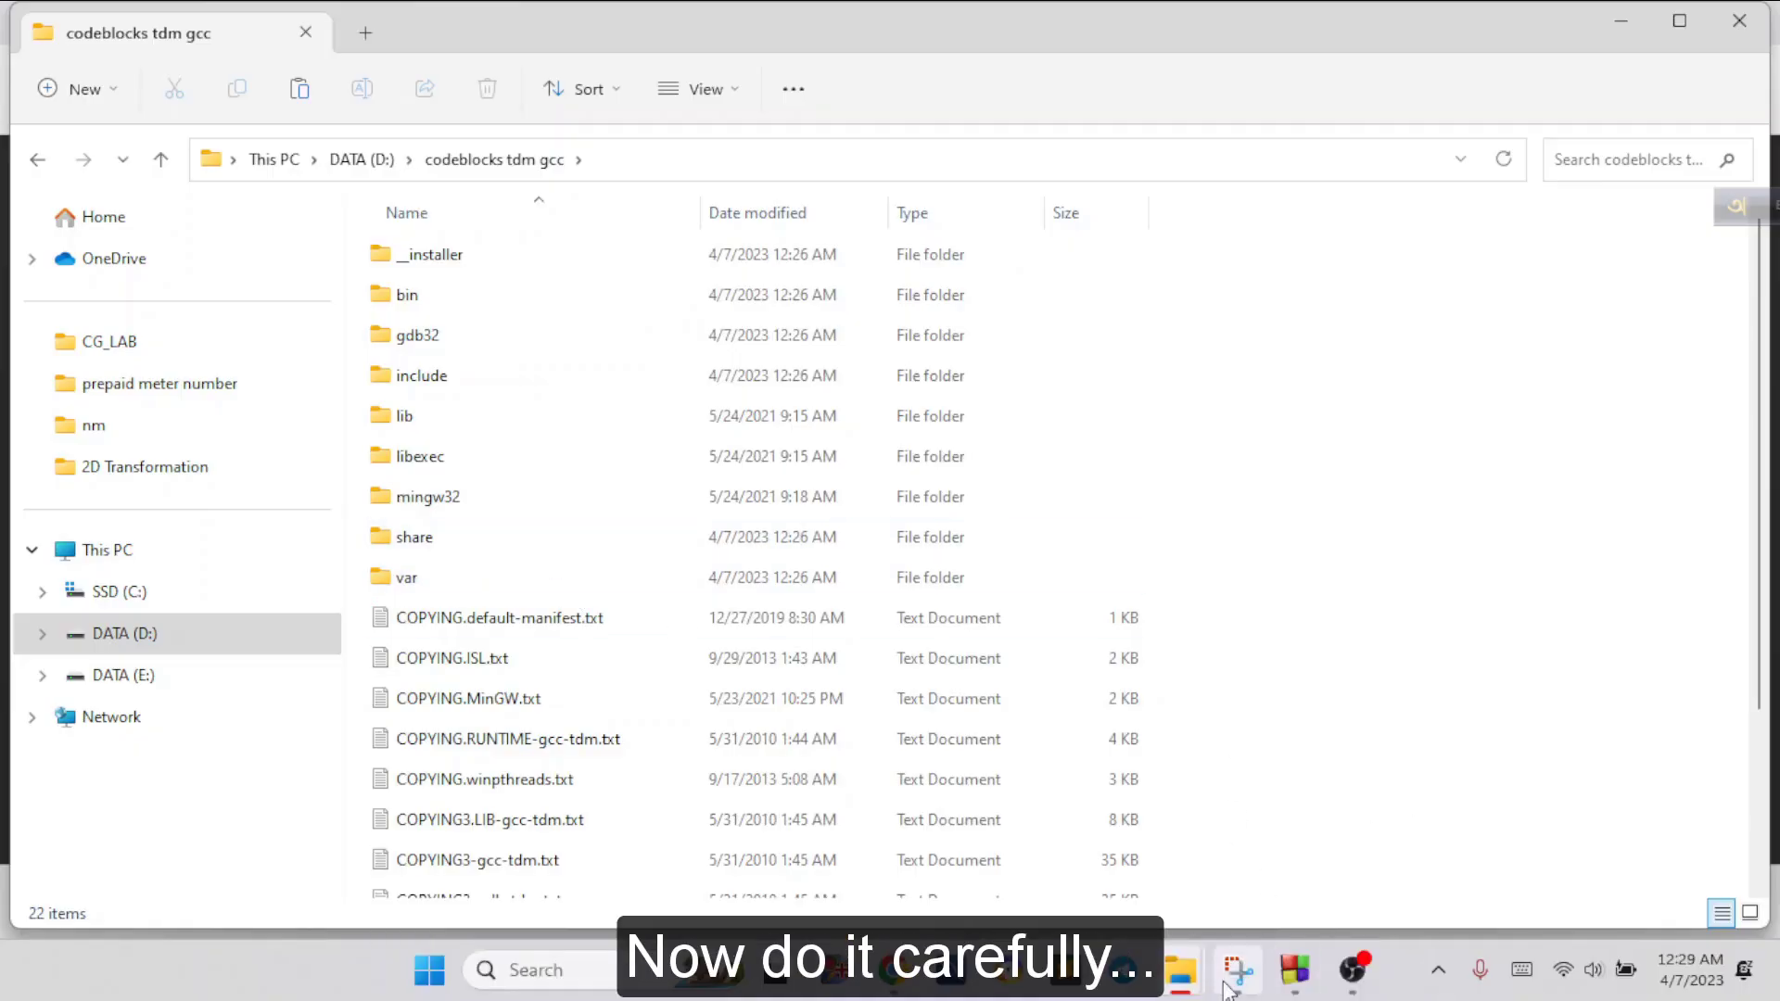
pyautogui.moveTo(1194, 975)
pyautogui.click(989, 848)
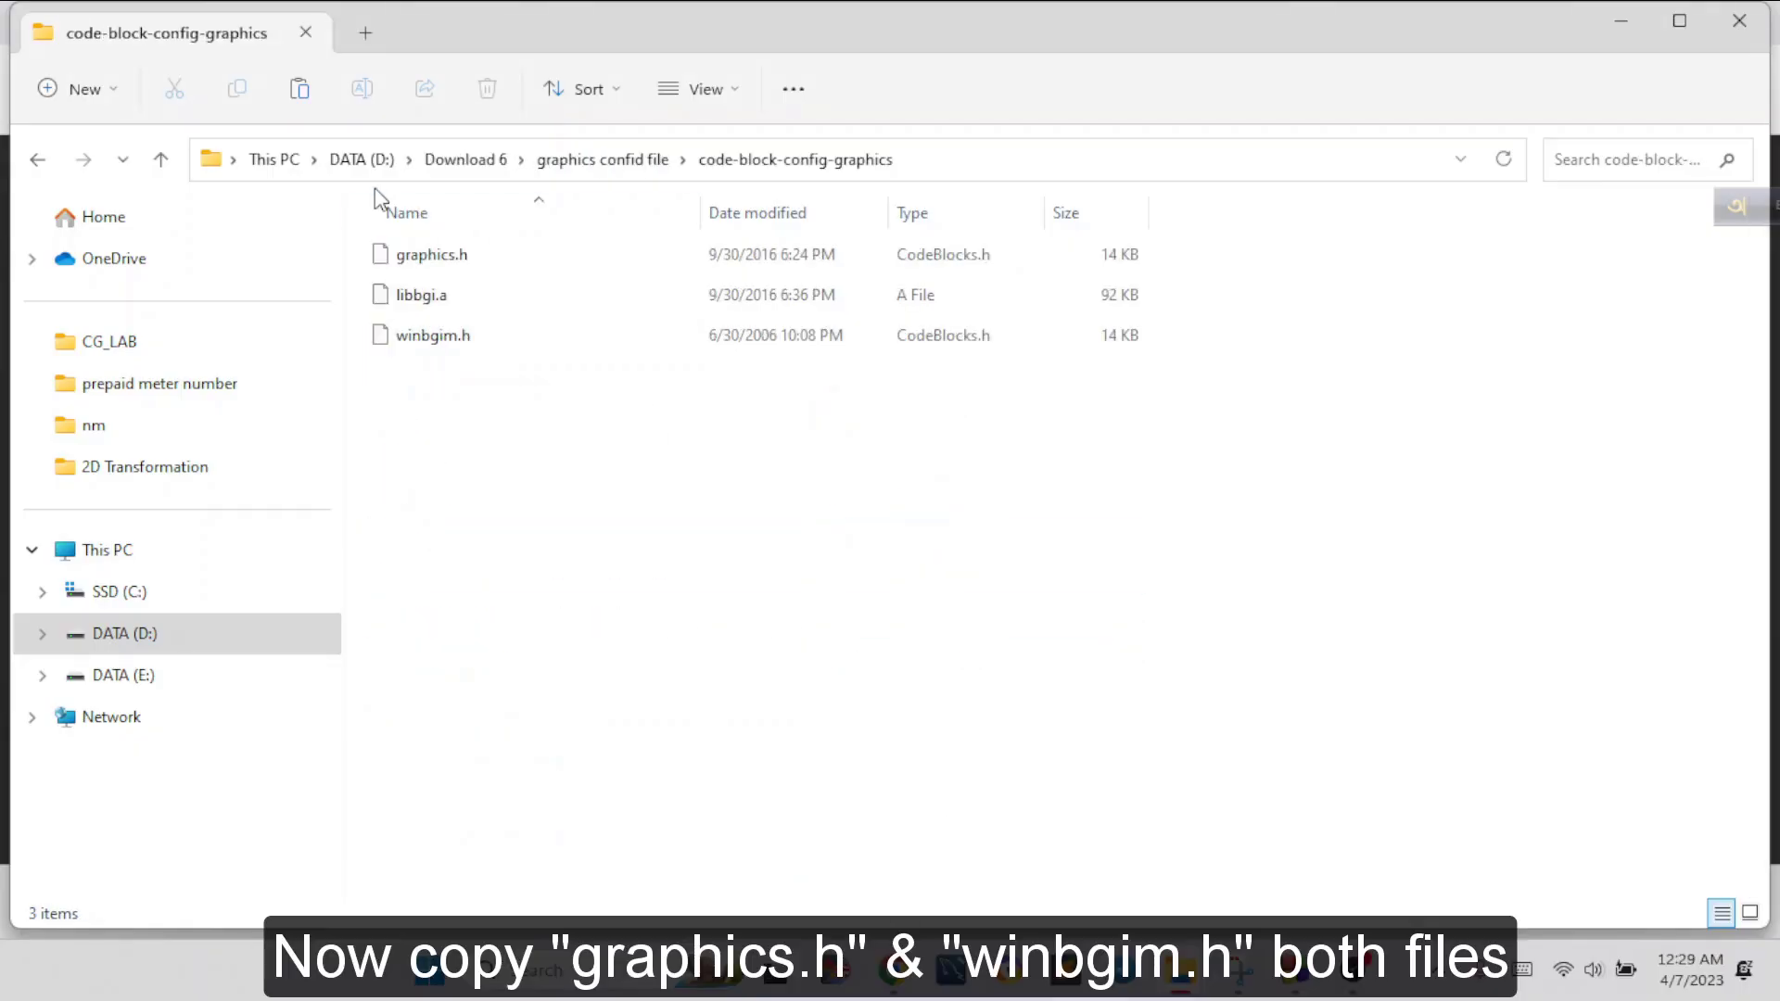
pyautogui.click(407, 346)
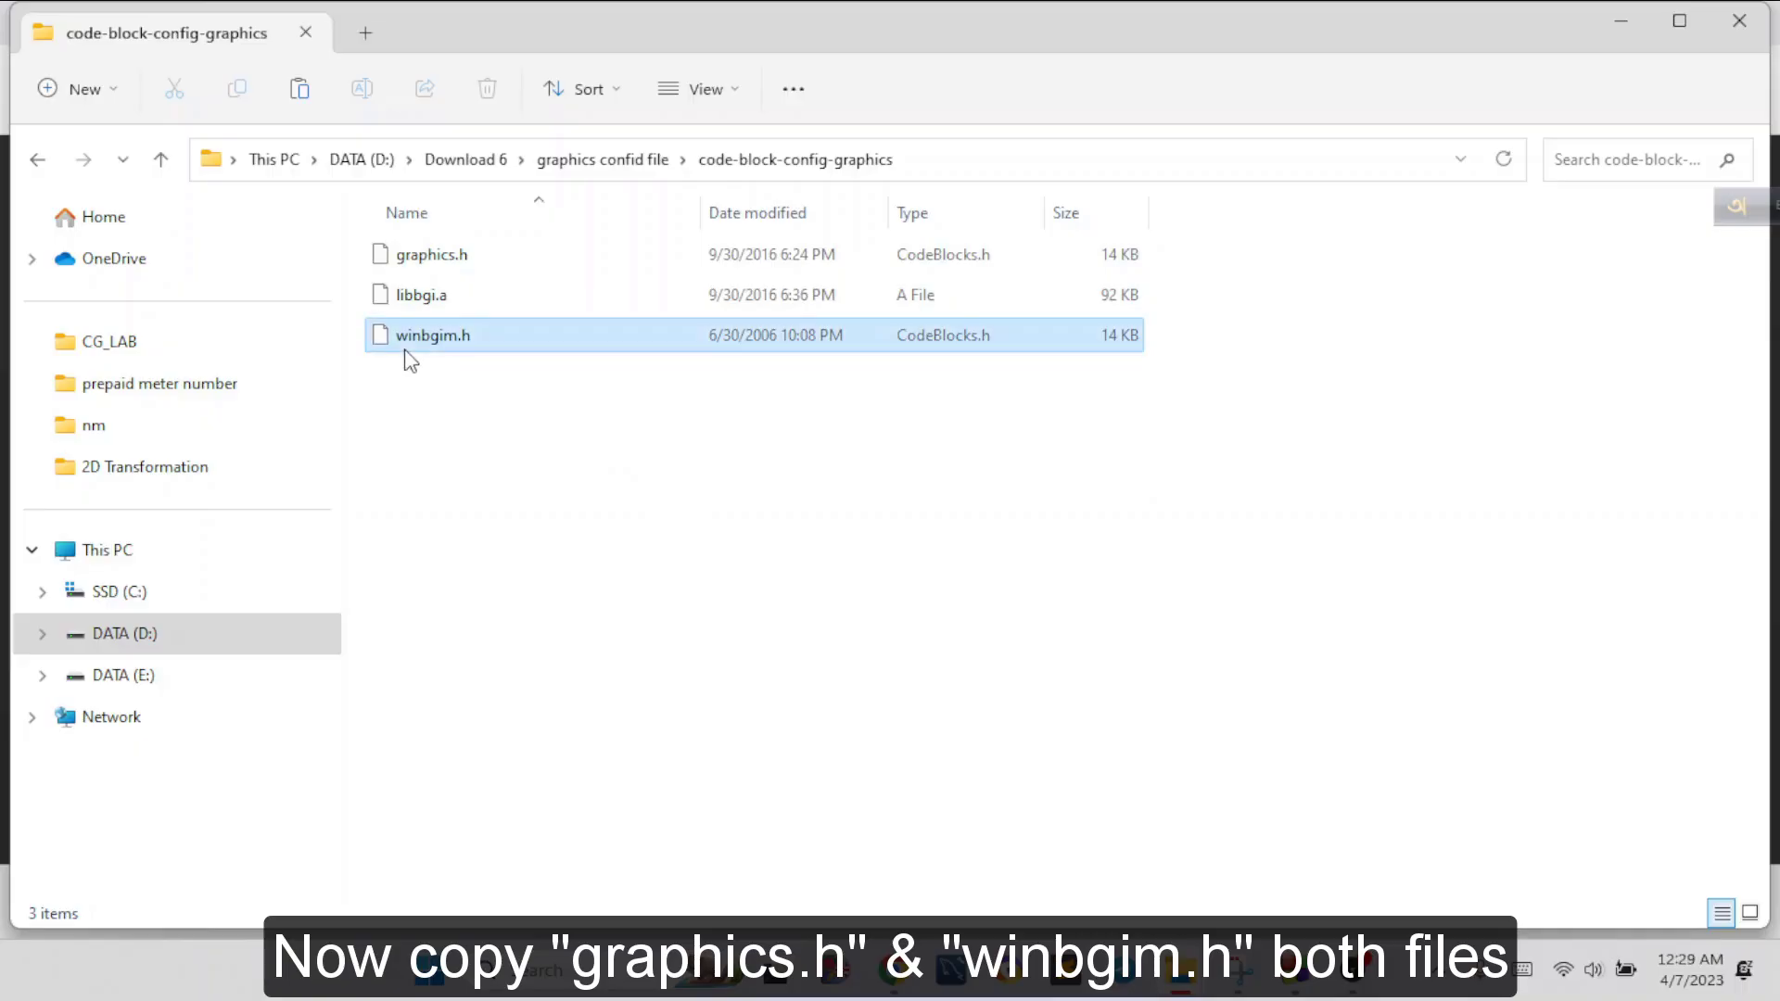
pyautogui.keyDown('ctrl'); pyautogui.click(435, 260); pyautogui.keyUp('ctrl')
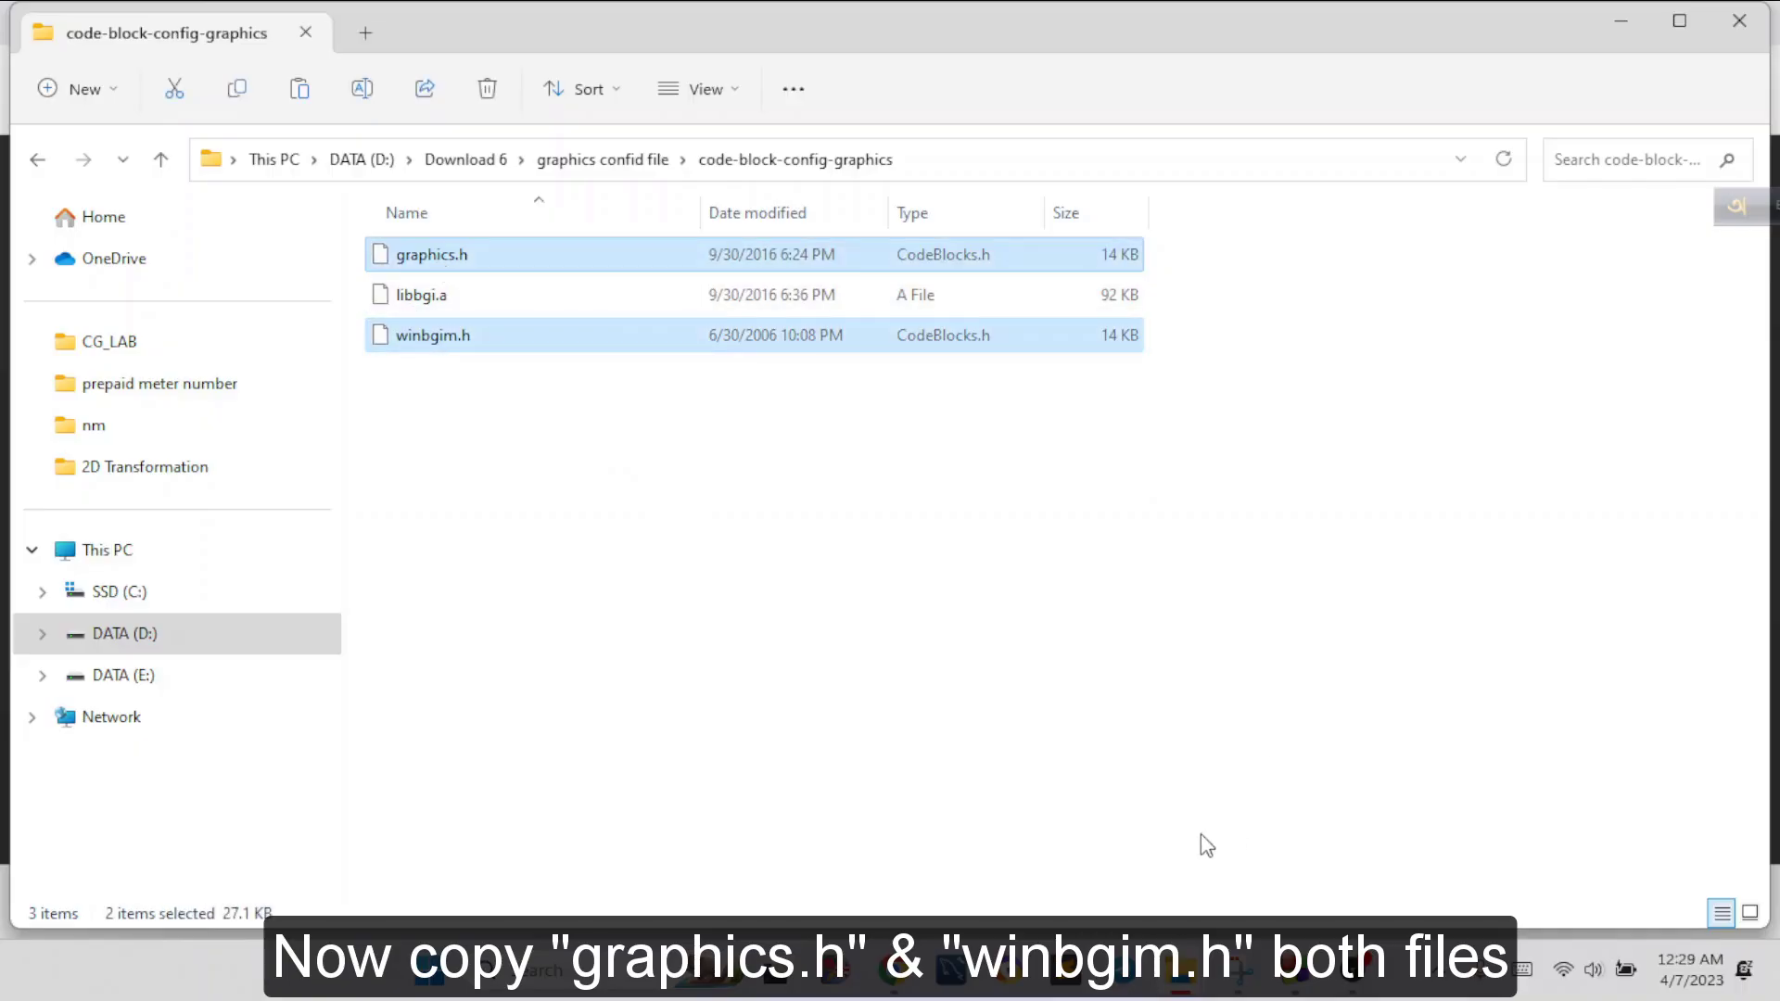
# Paste the two copied header files into the include folder of codeblocks tdm gcc
pyautogui.moveTo(1193, 975)
pyautogui.click(1265, 786)
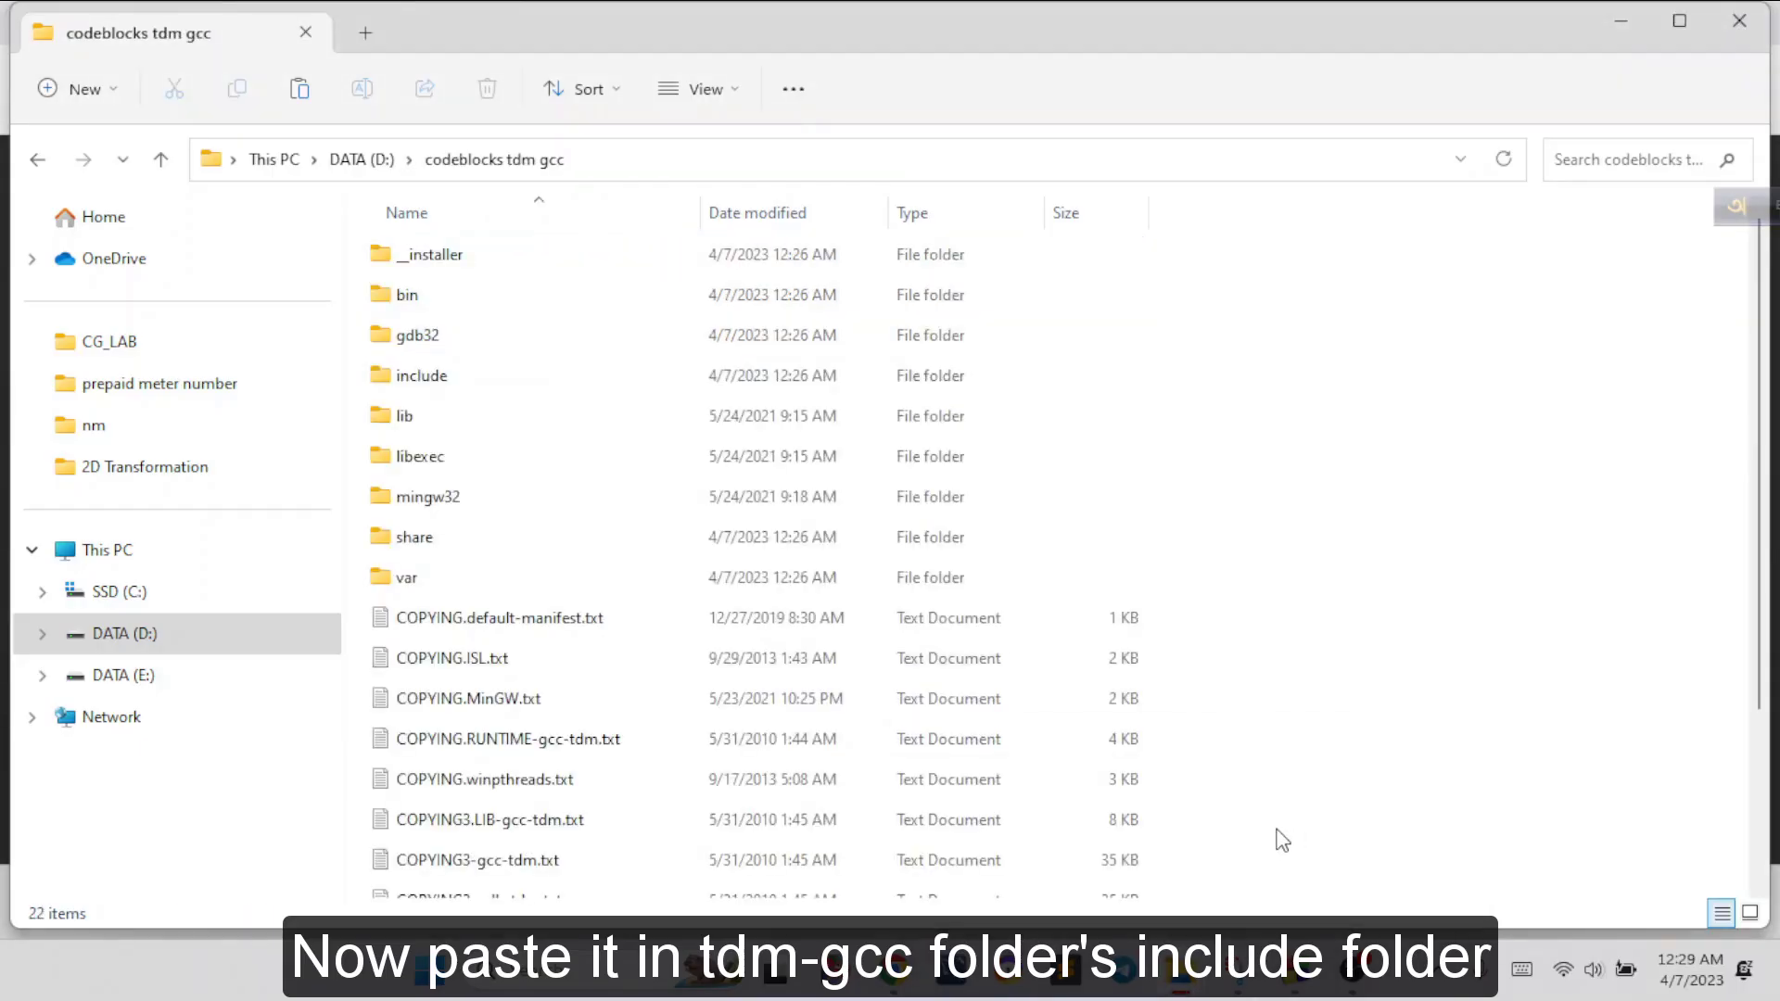
pyautogui.doubleClick(510, 380)
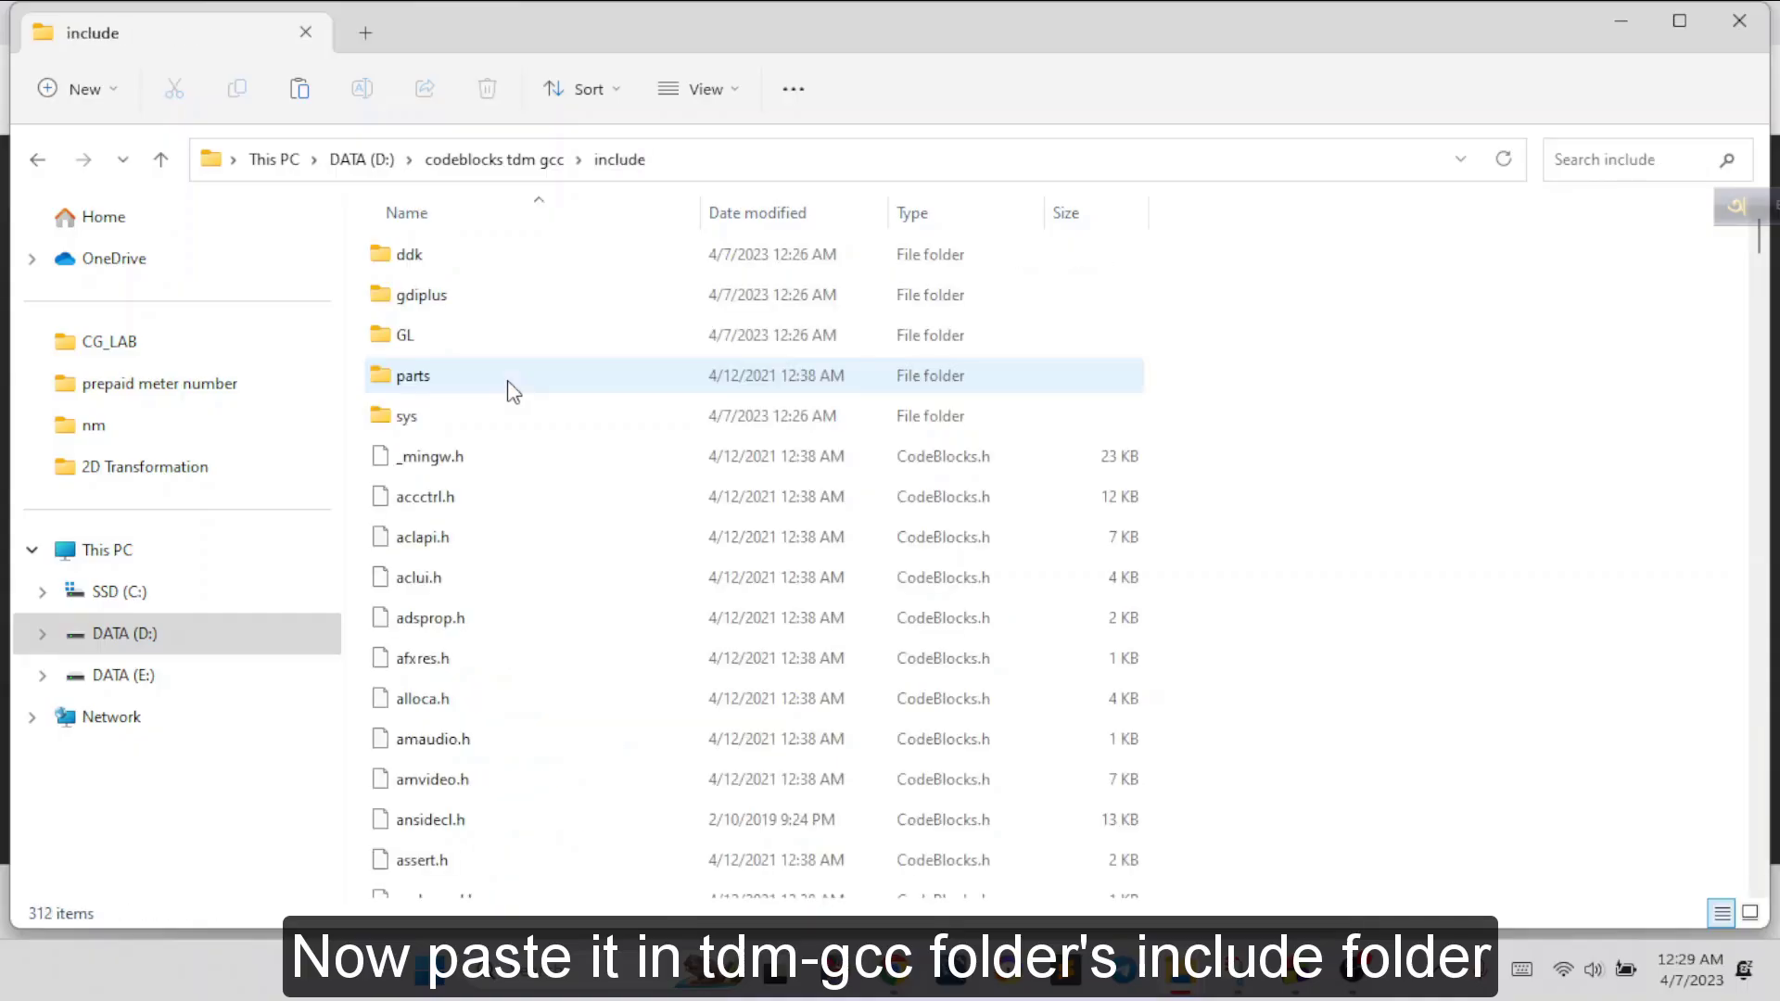
pyautogui.scroll(-1, 1112, 727)
pyautogui.scroll(-3, 1400, 723)
pyautogui.scroll(4, 1395, 718)
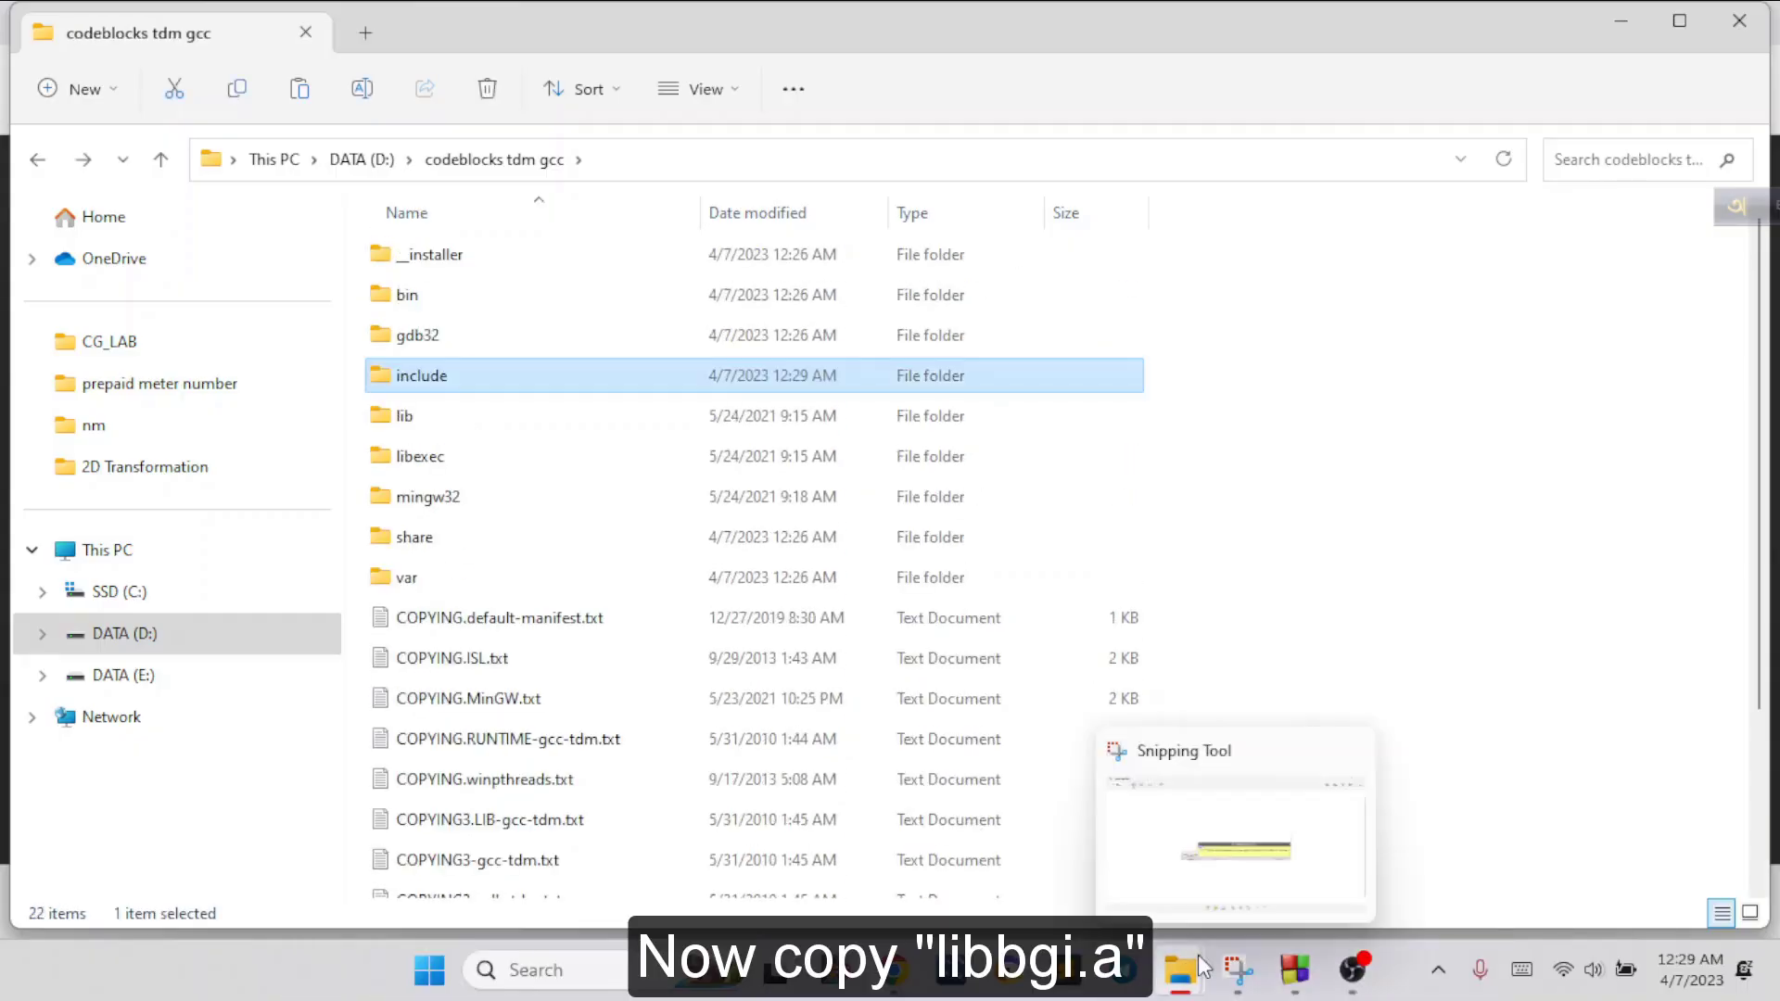
# Copy libbgi.a from code-block-config-graphics into the lib folder of codeblocks tdm gcc
pyautogui.moveTo(1180, 970)
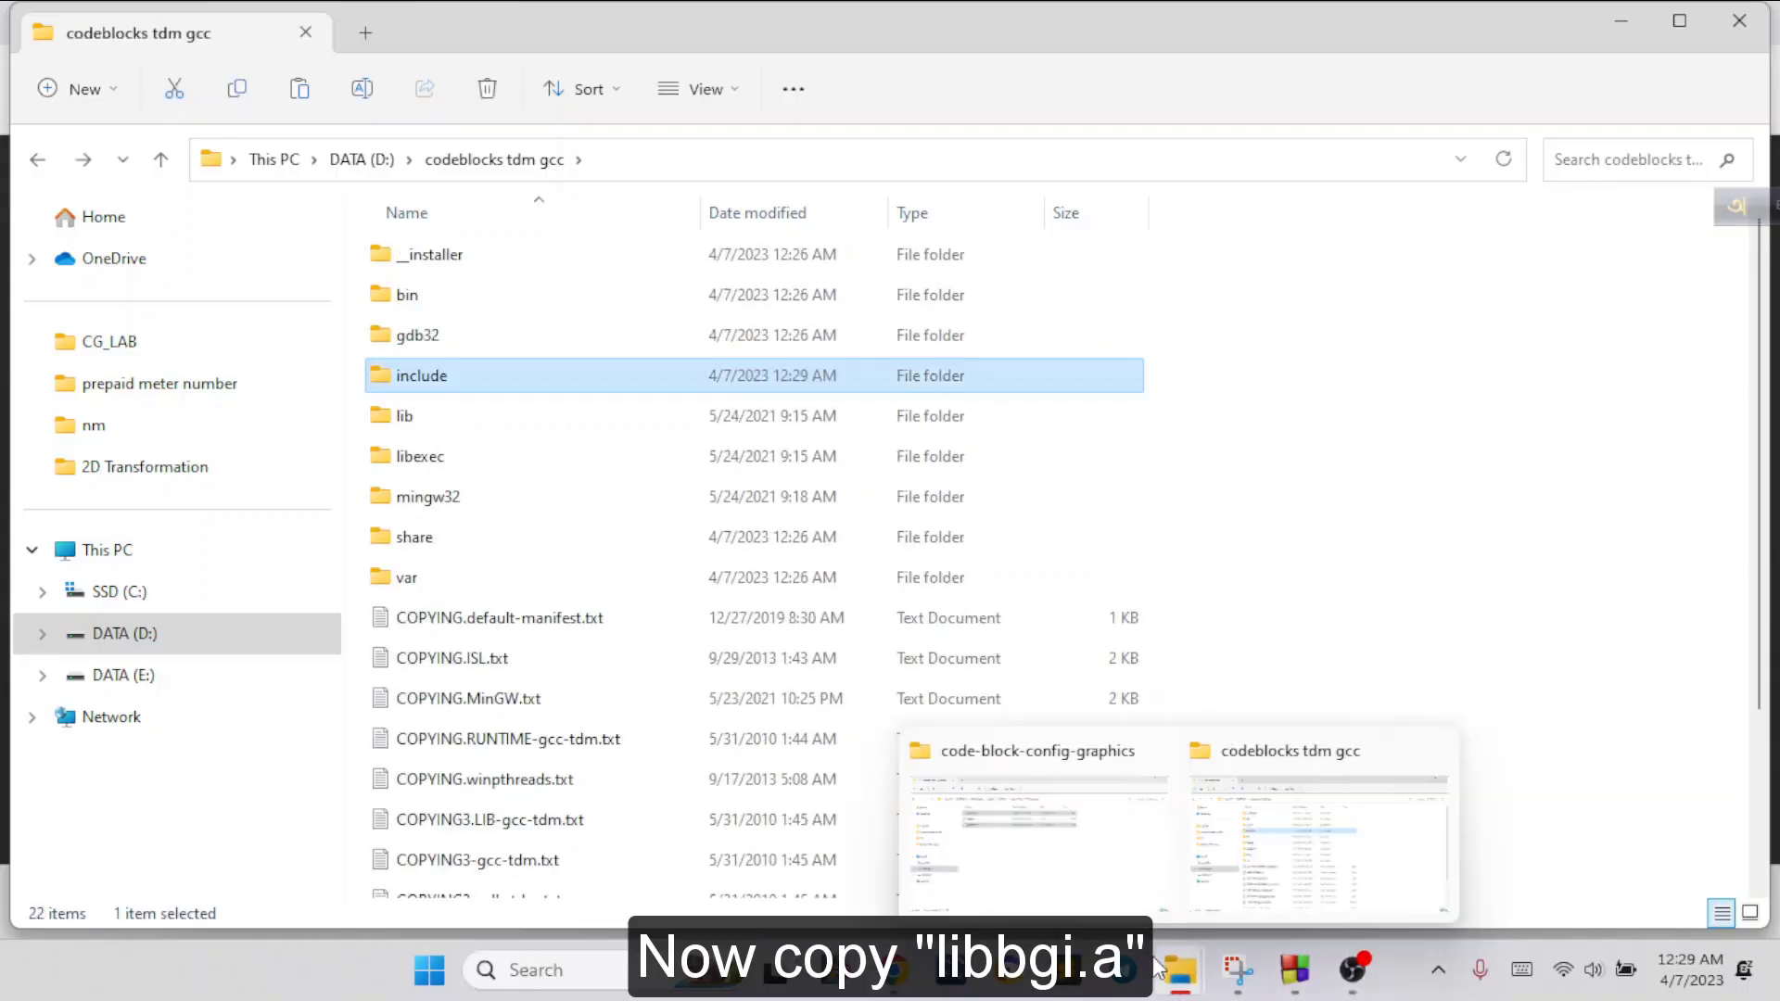
pyautogui.click(1064, 807)
pyautogui.click(567, 488)
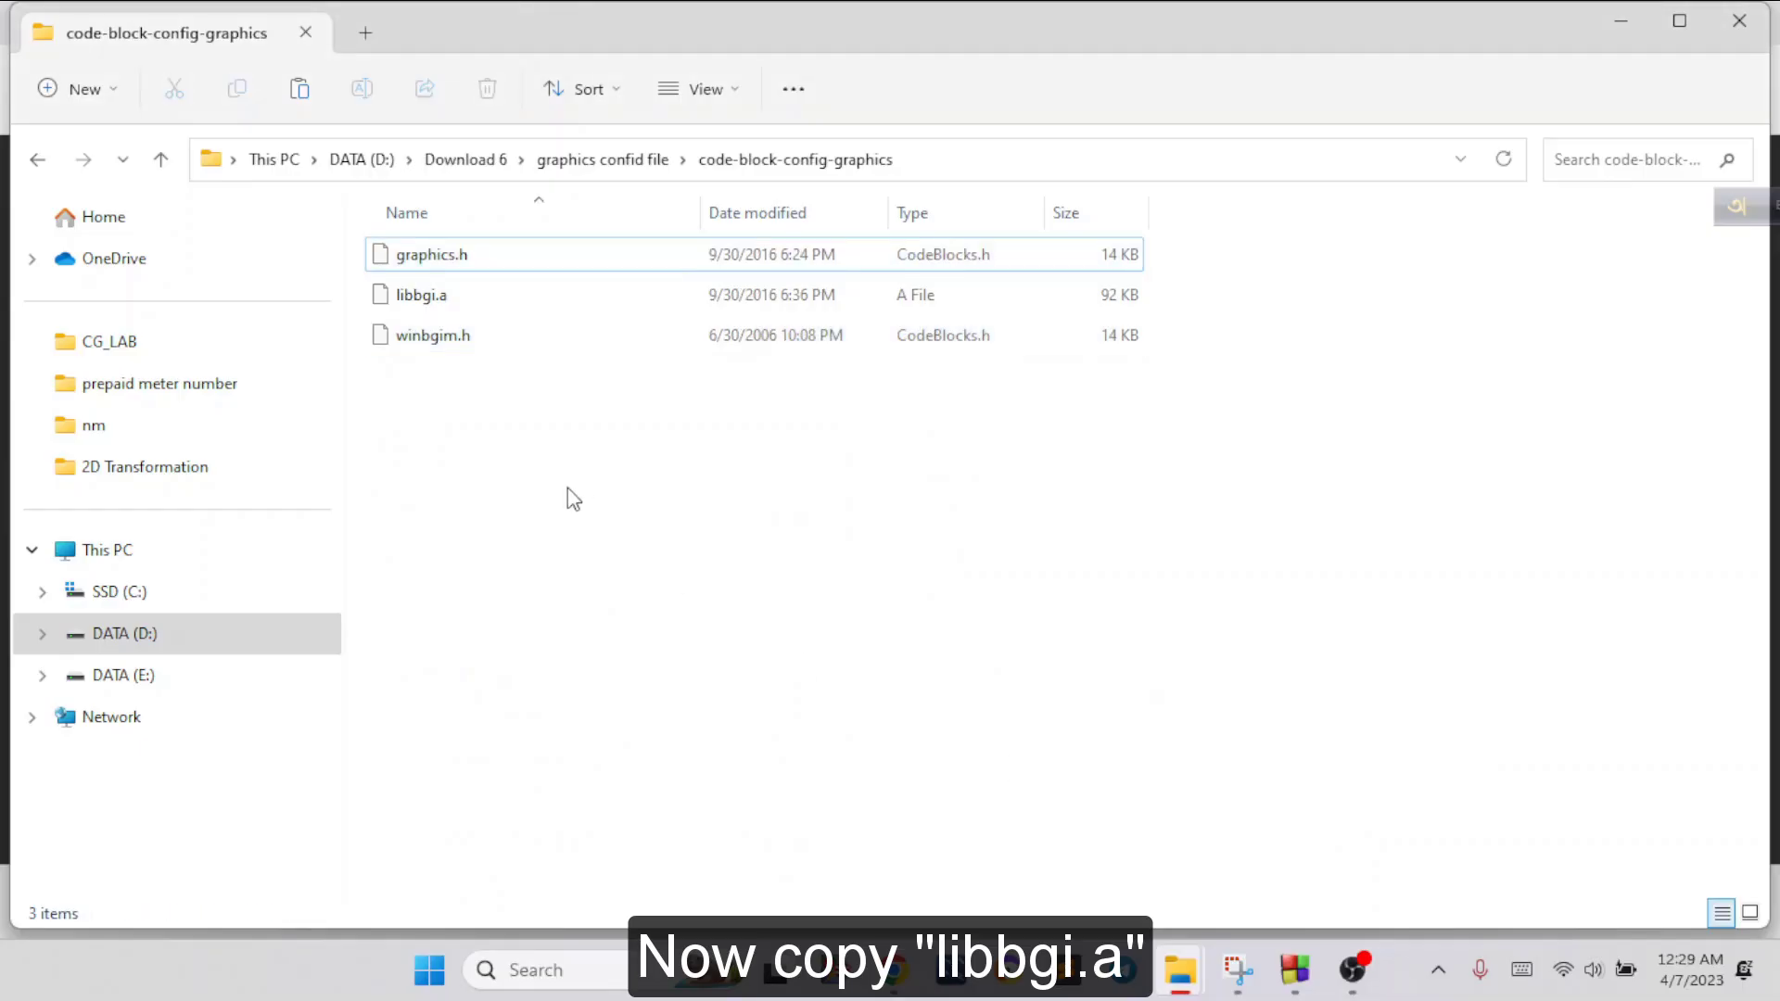
pyautogui.click(454, 296)
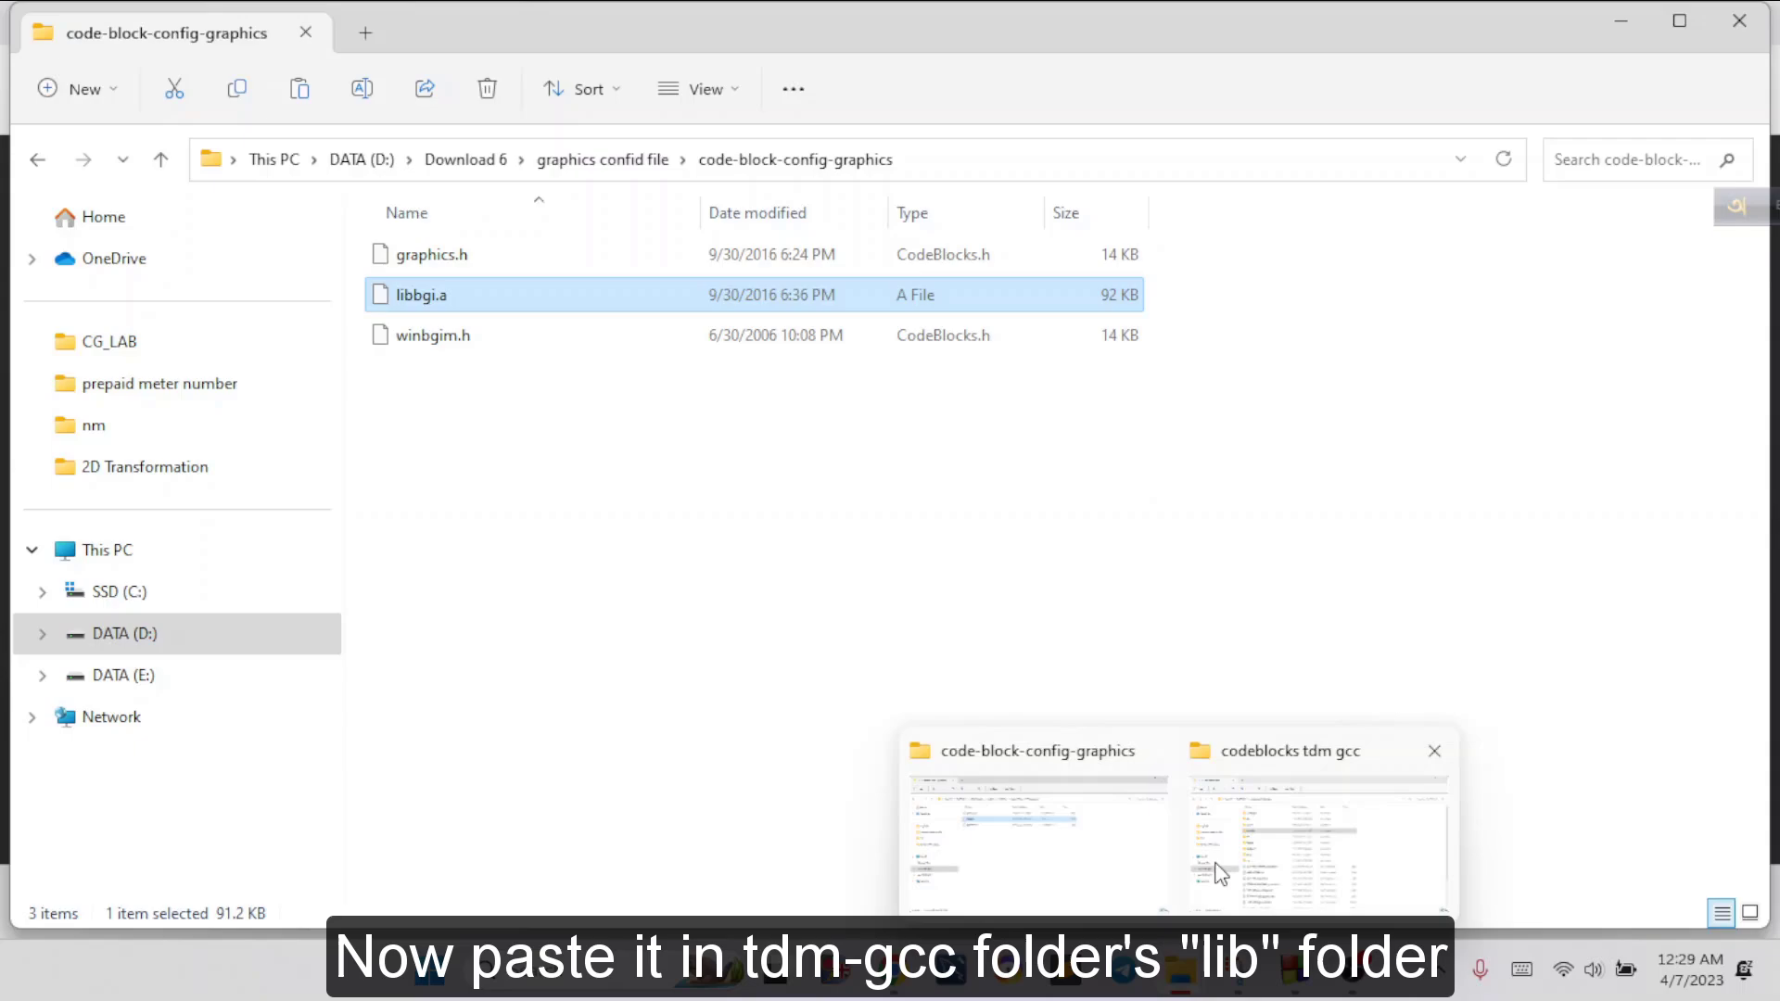
pyautogui.click(1282, 853)
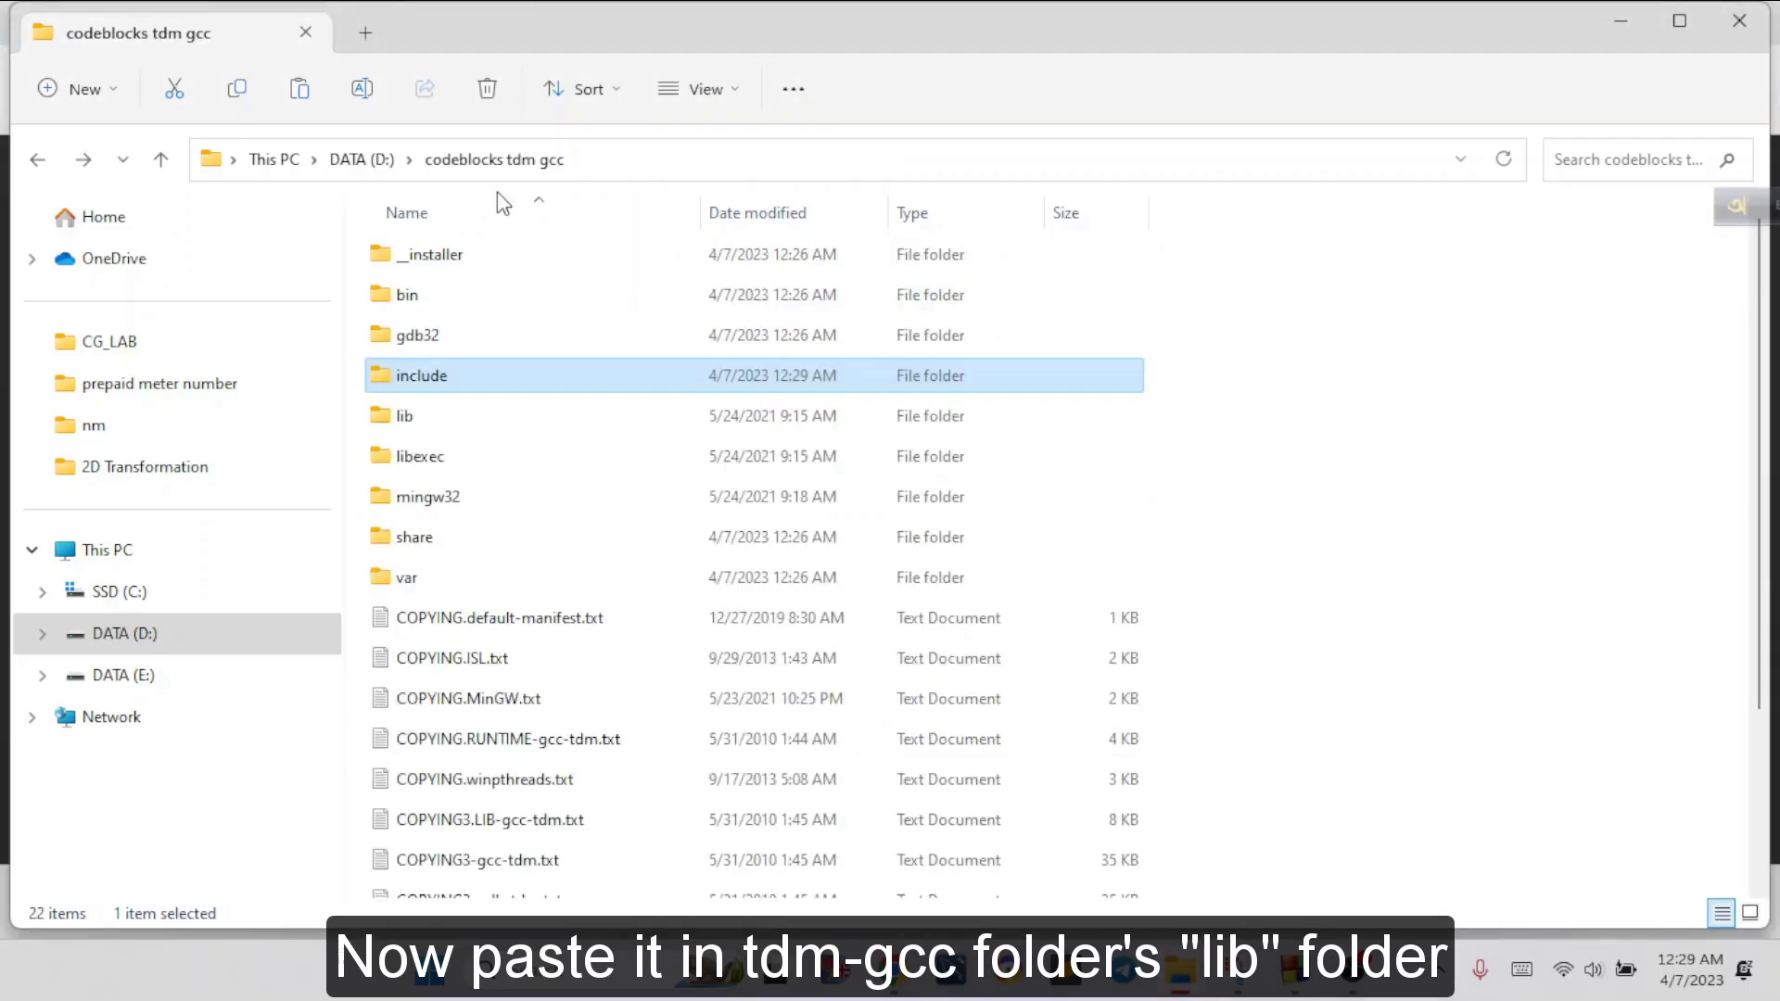
pyautogui.doubleClick(469, 417)
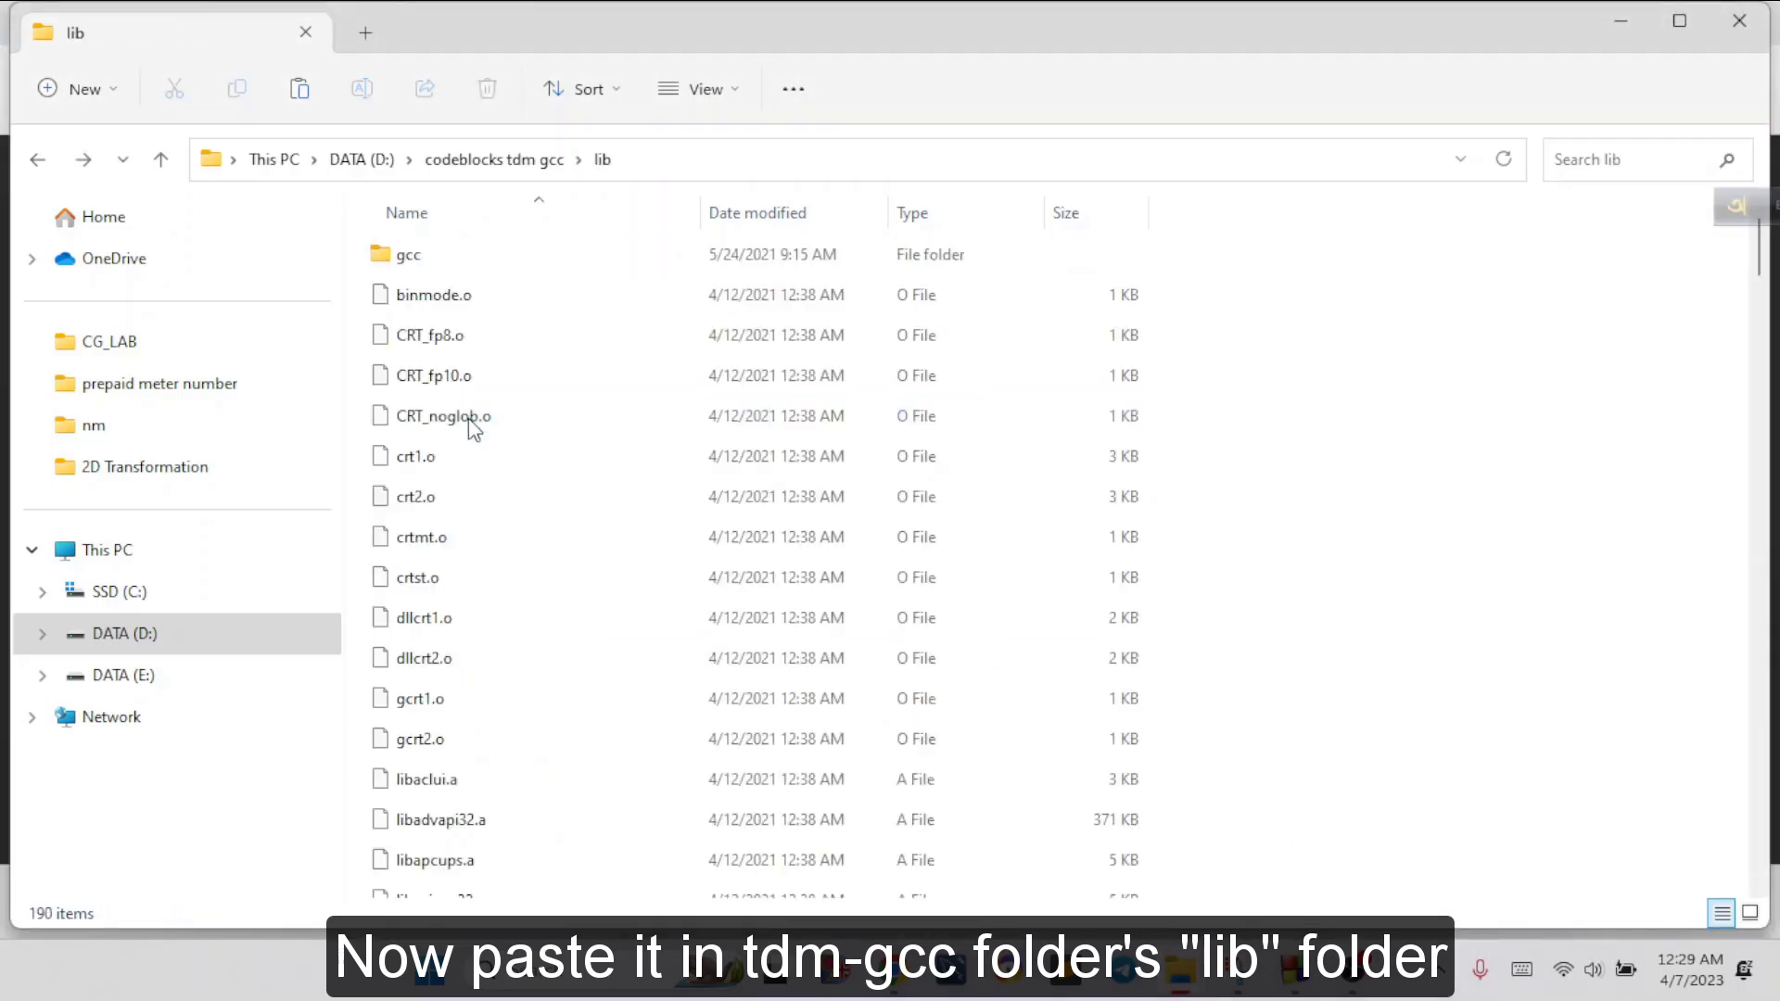
pyautogui.hotkey('ctrl', 'v')
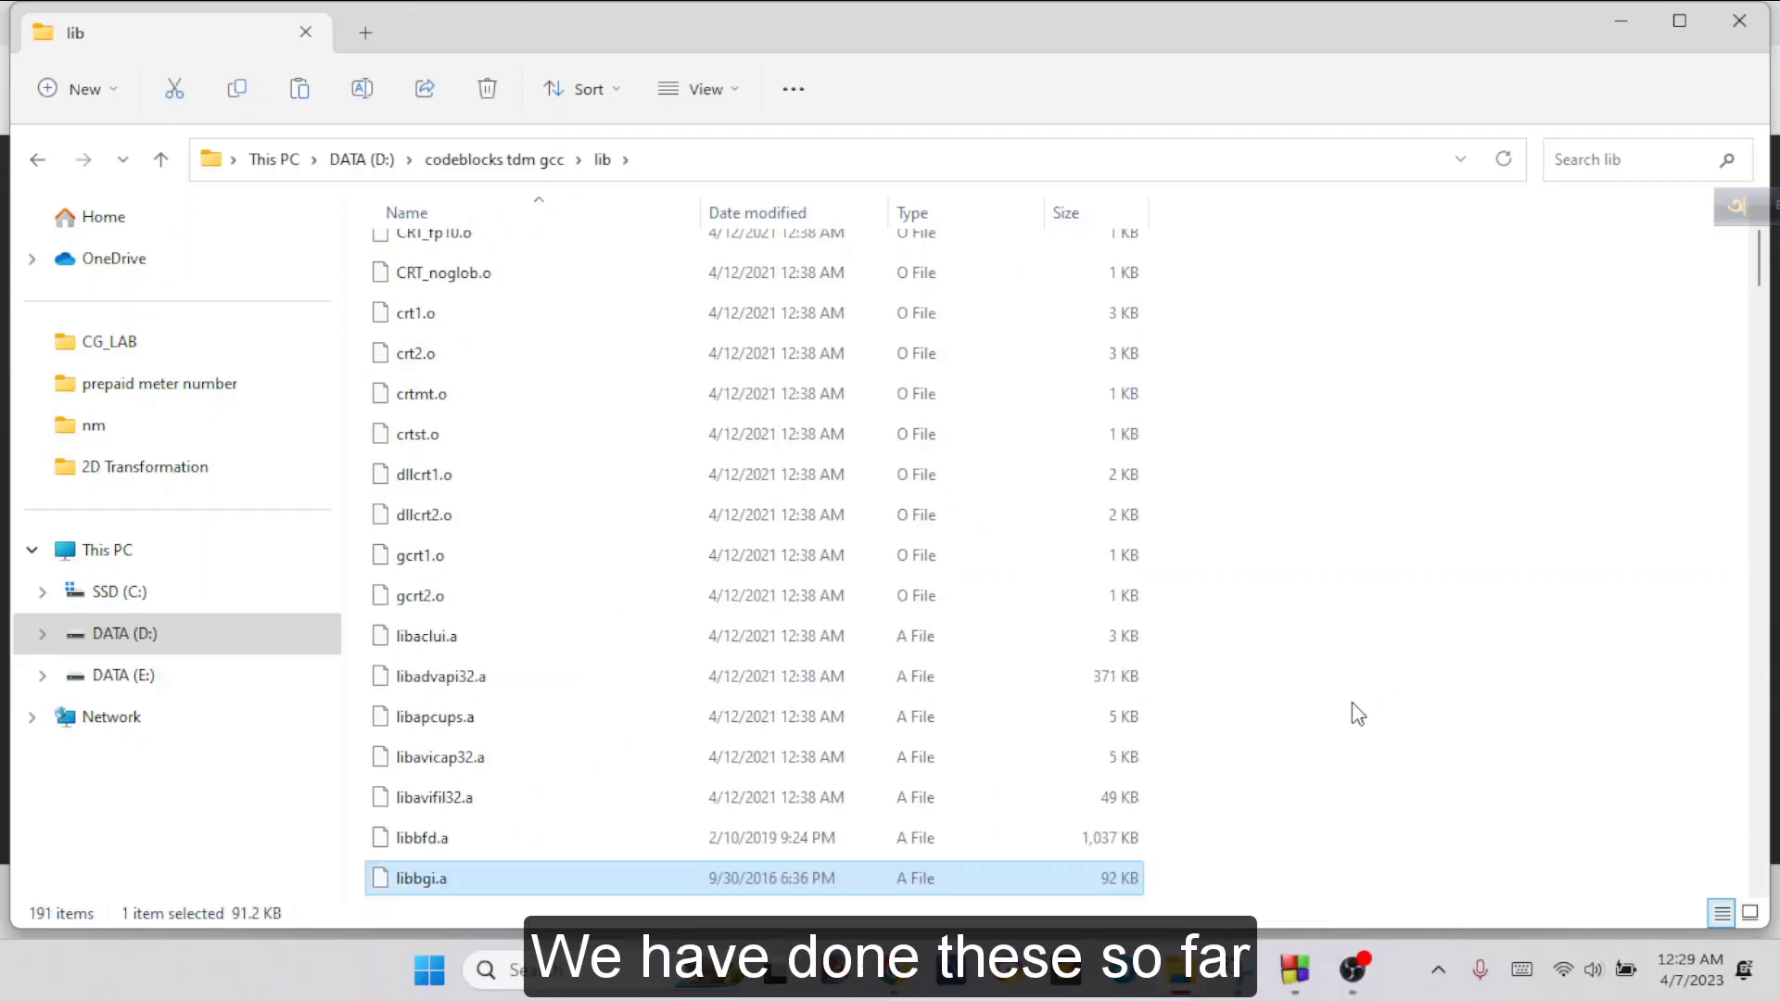
# Switch to Code::Blocks and open the toolchain executables in the global compiler settings
pyautogui.click(1295, 969)
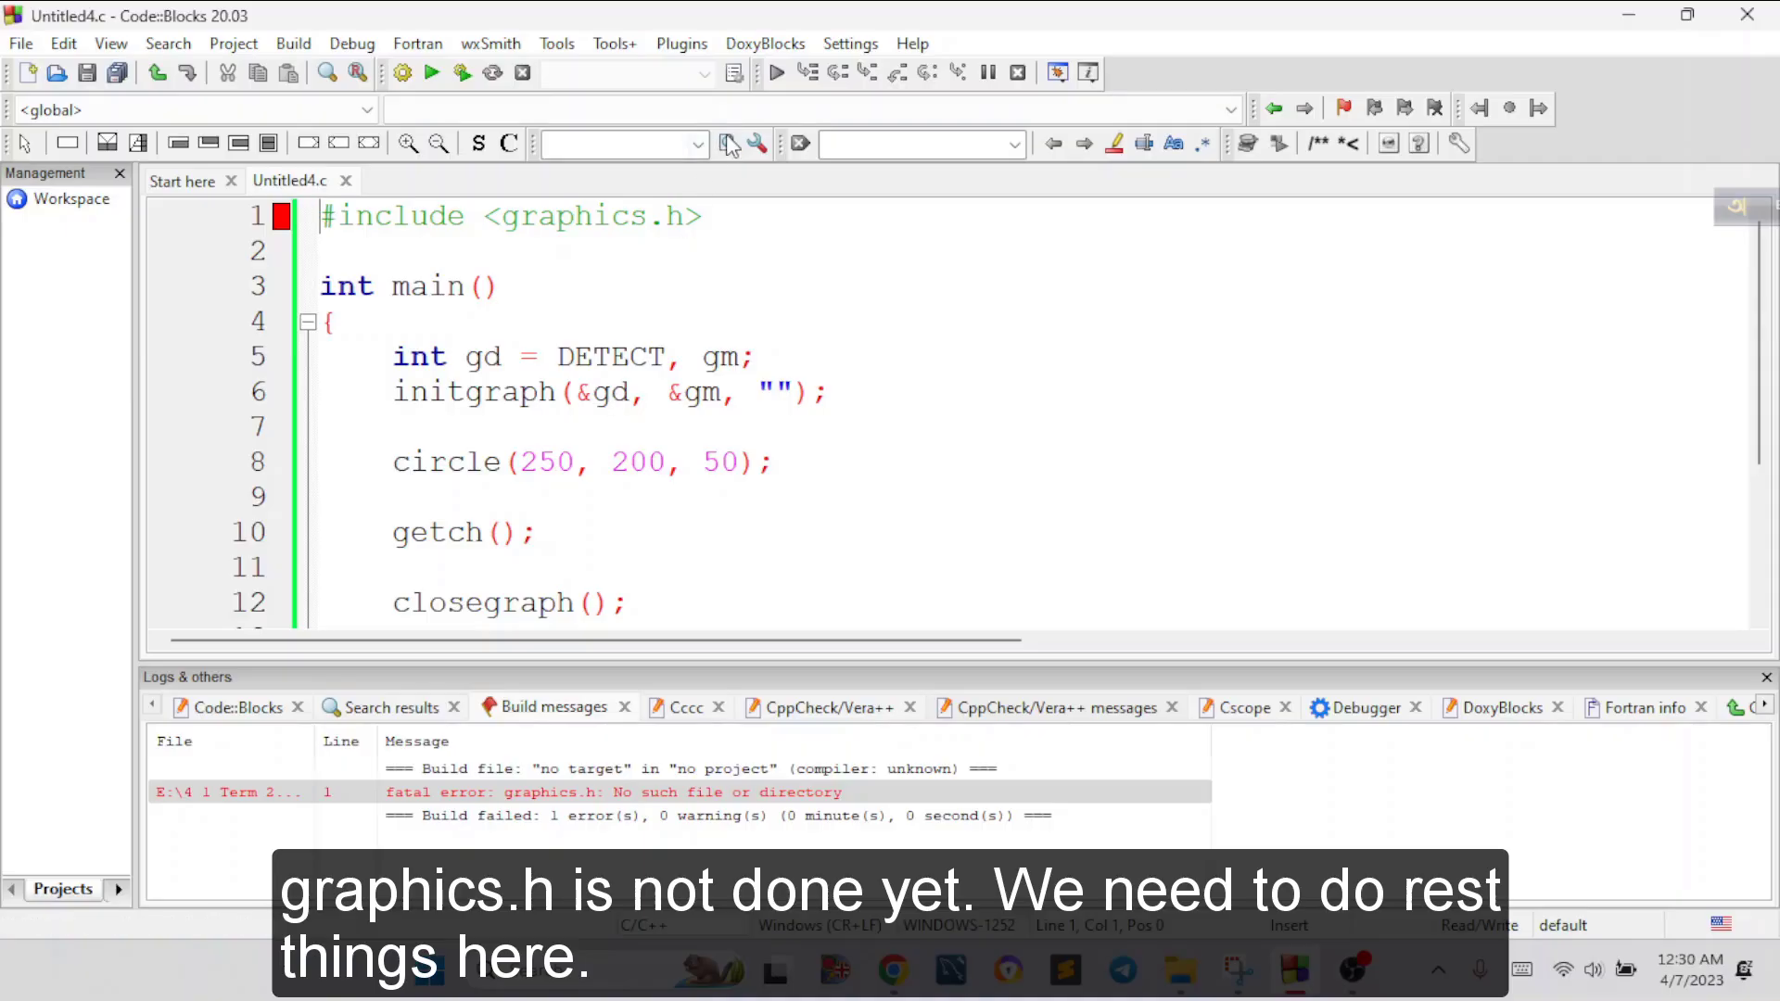
pyautogui.click(846, 44)
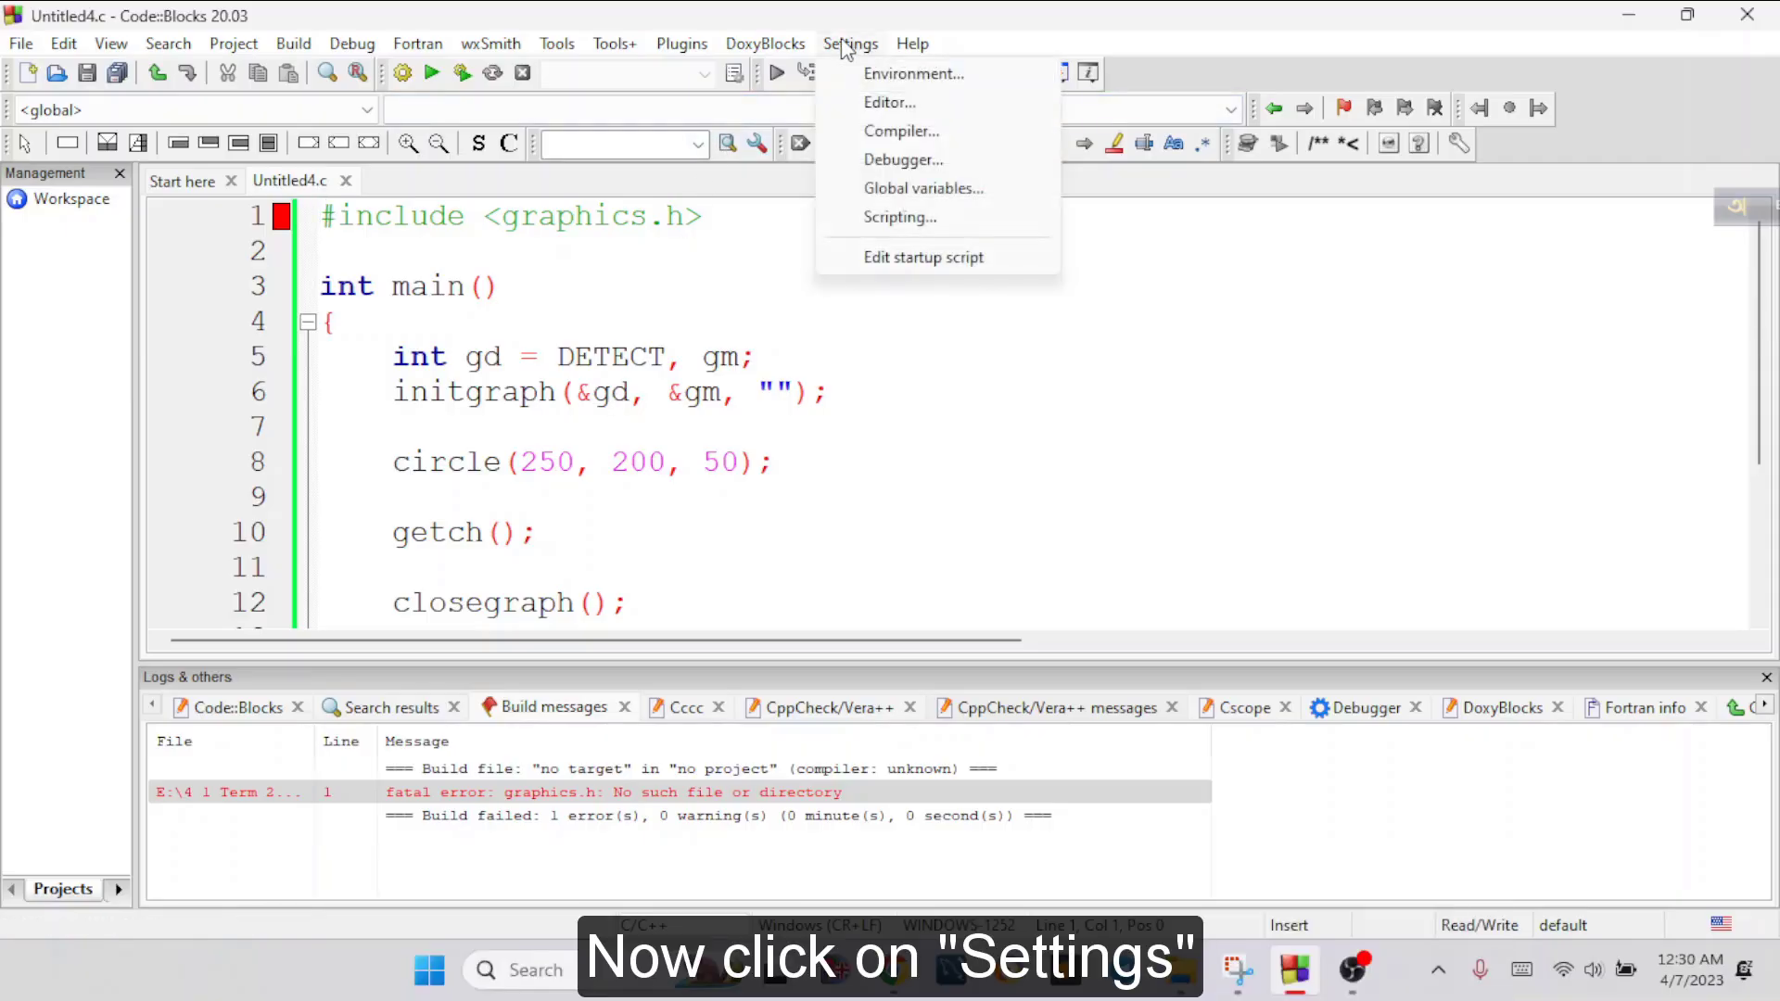
pyautogui.click(942, 138)
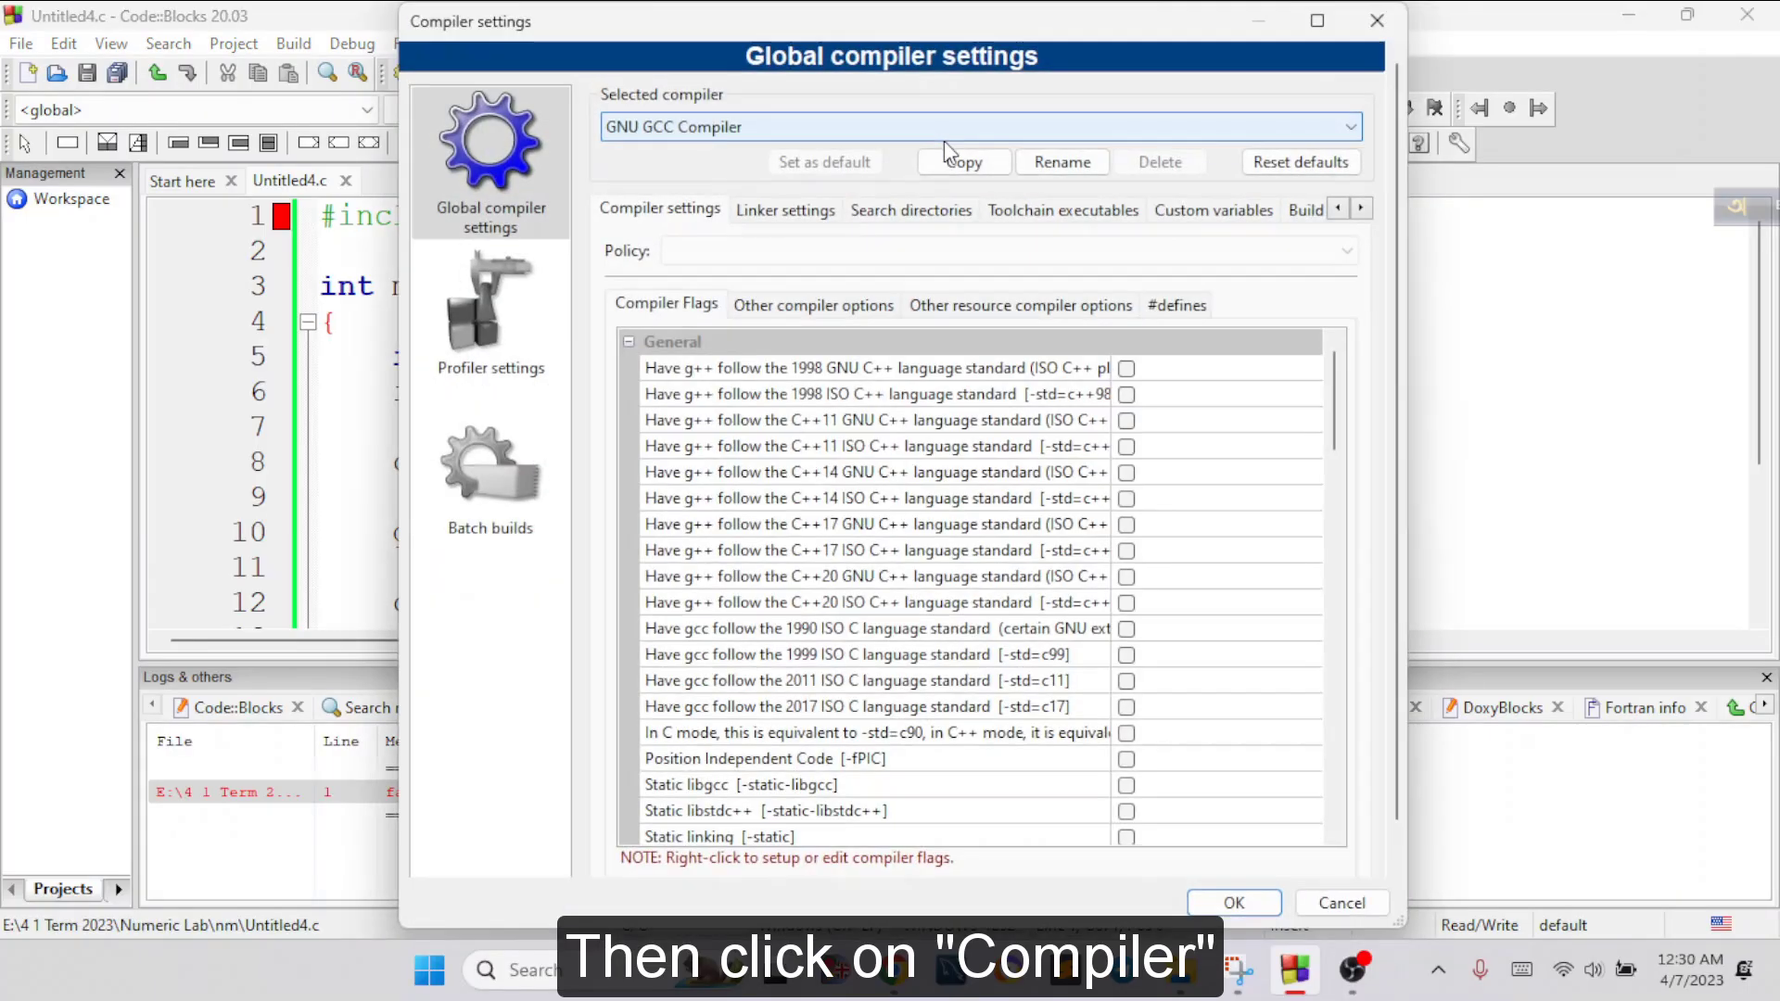
pyautogui.click(1072, 218)
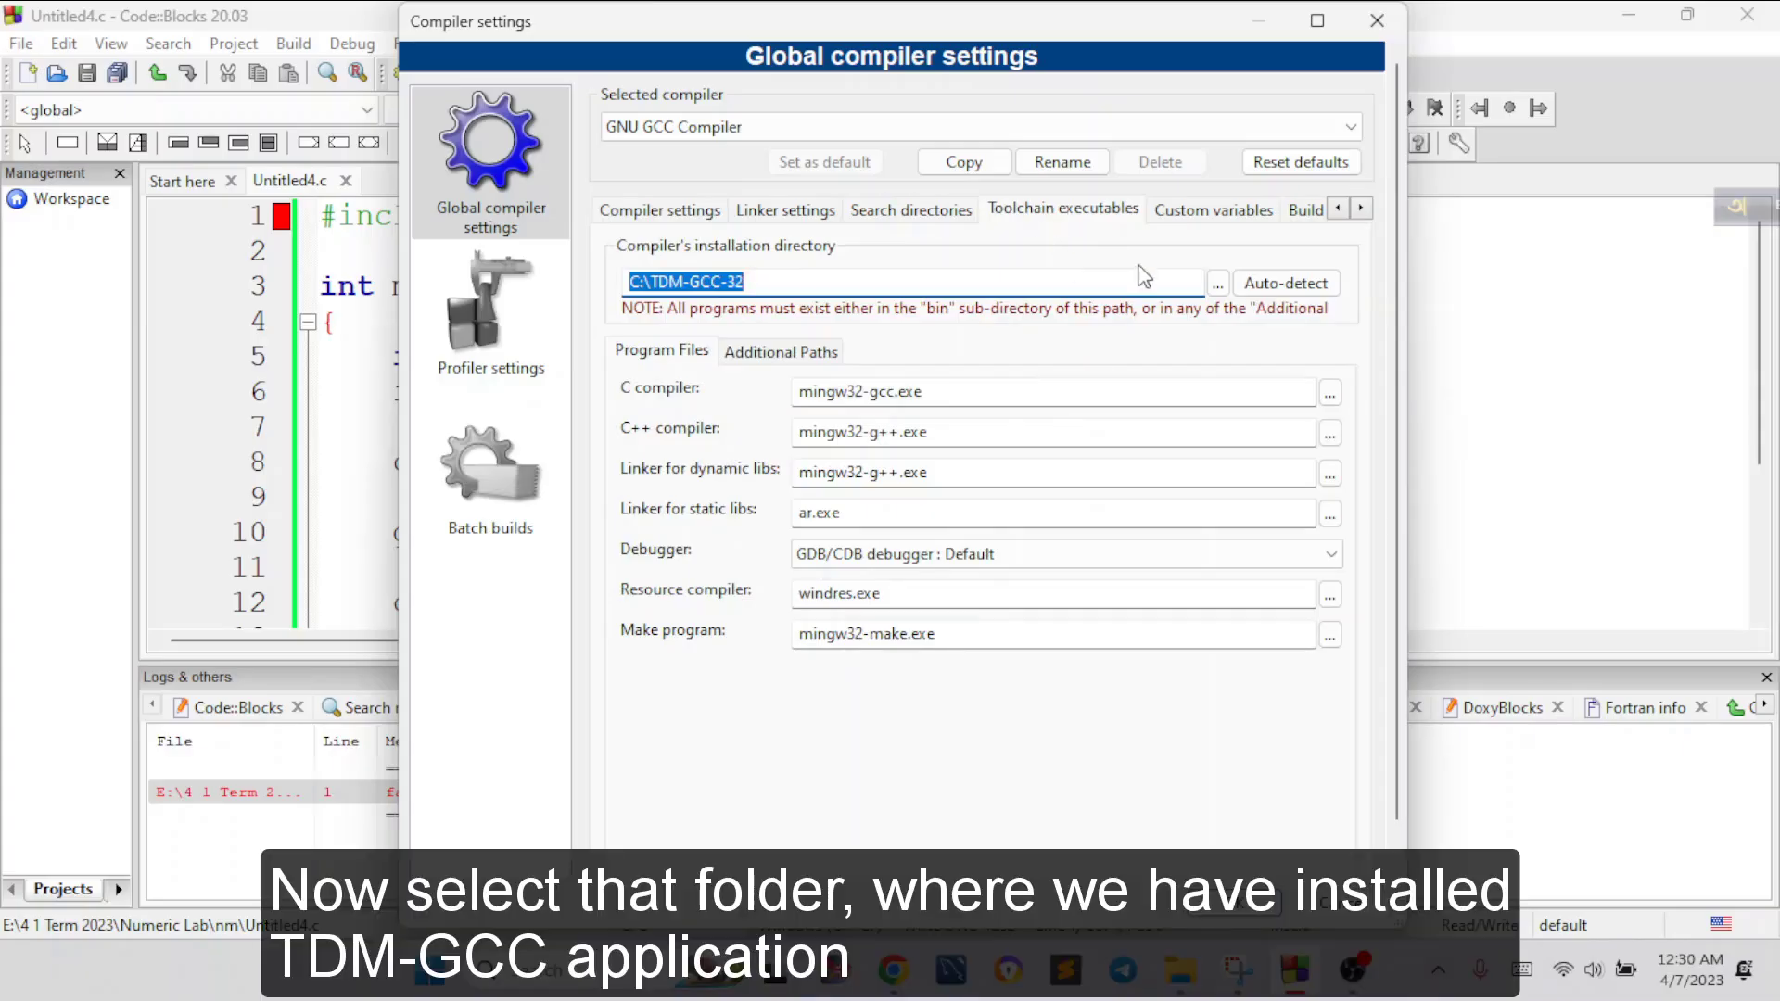
# Set the compiler's installation directory to D:\codeblocks tdm gcc and save the compiler settings
pyautogui.click(1218, 285)
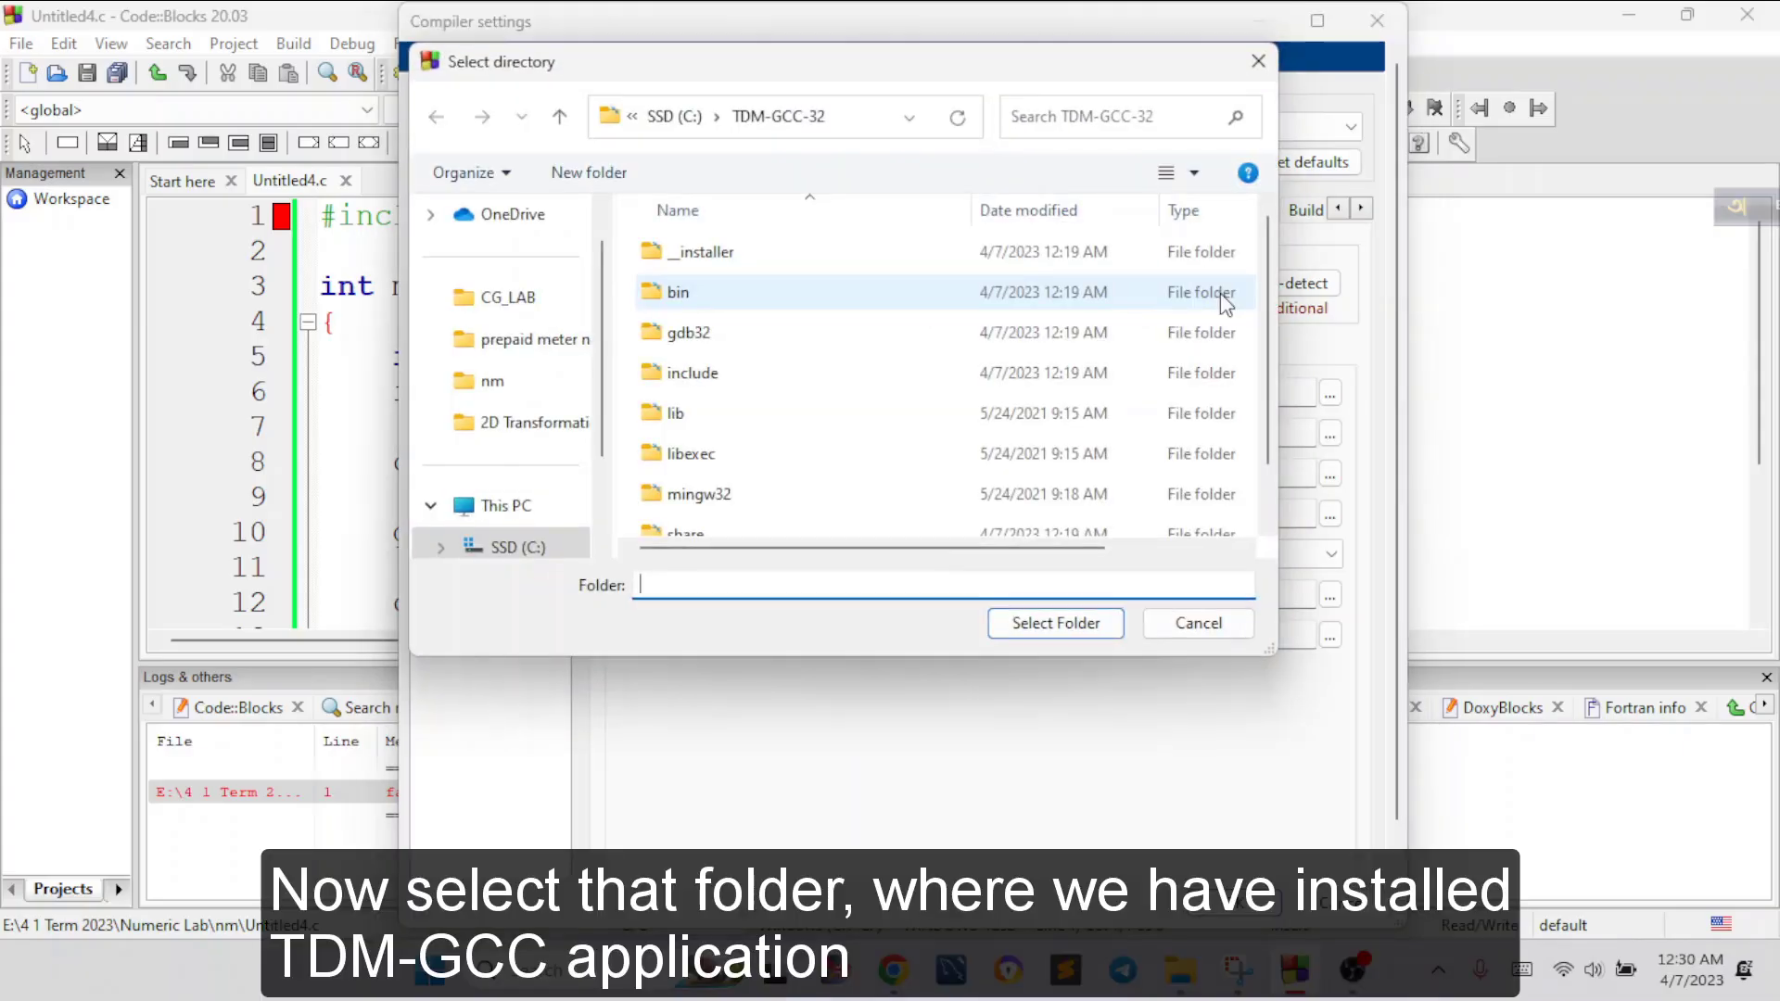
pyautogui.click(1258, 61)
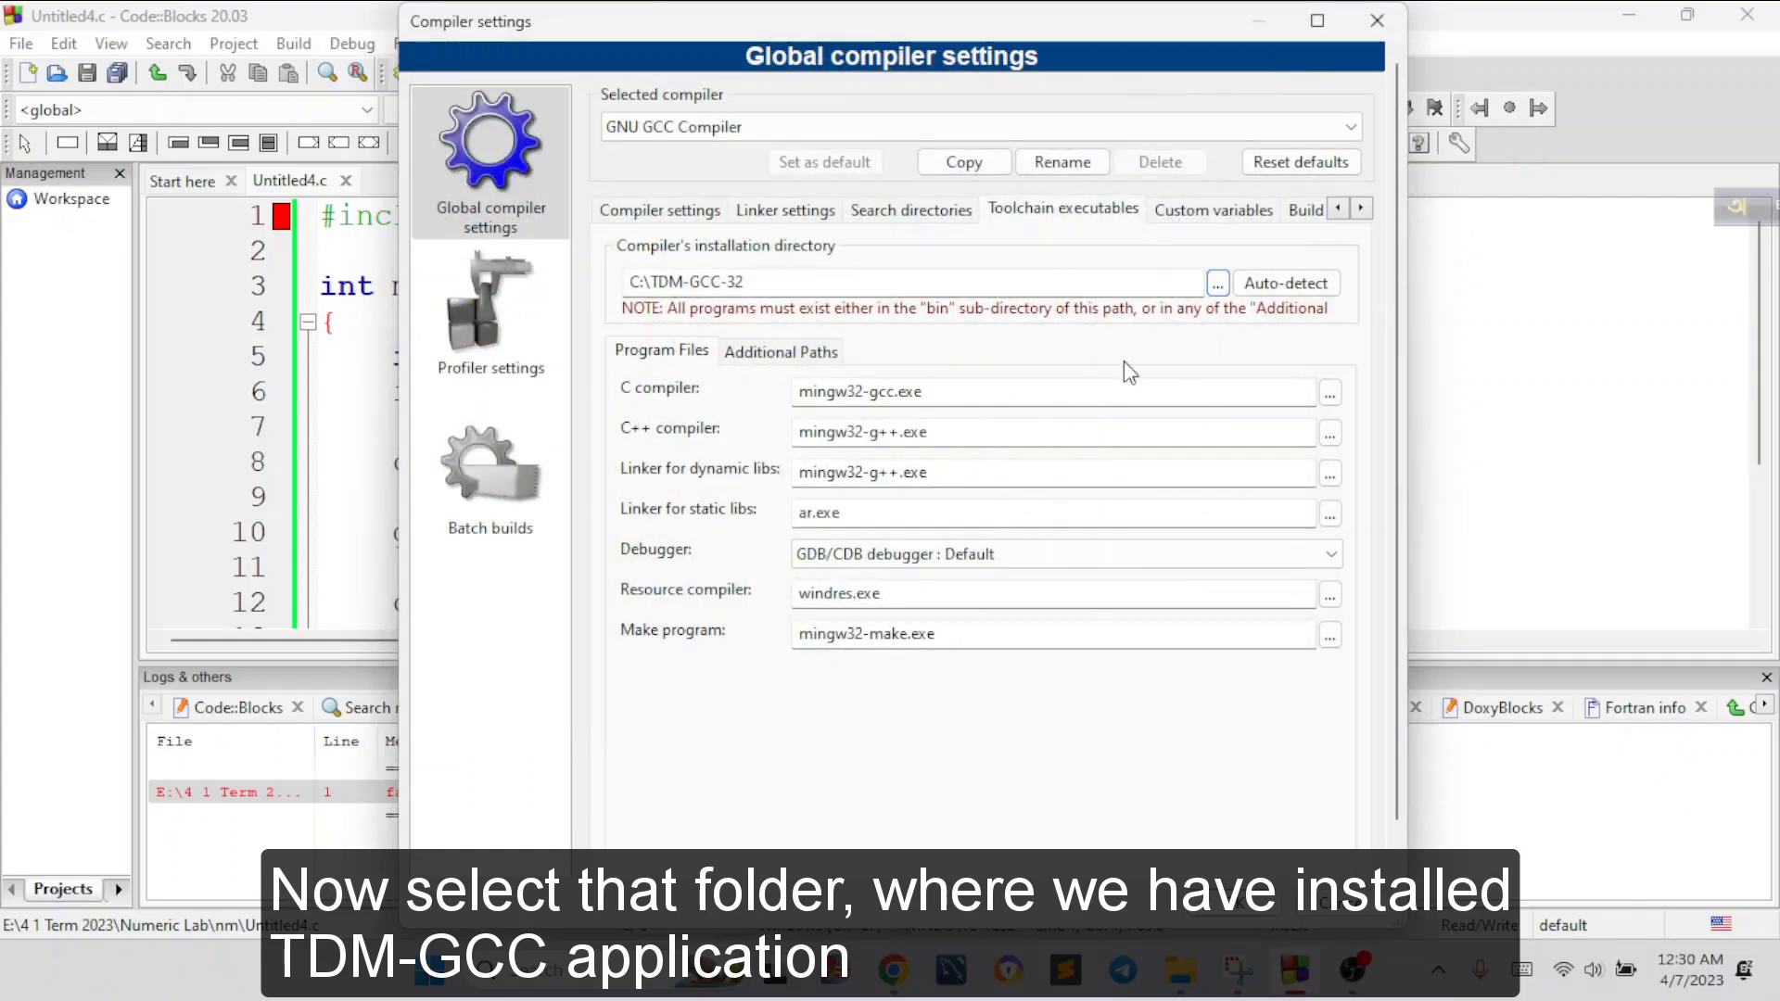
pyautogui.click(1217, 282)
pyautogui.click(545, 474)
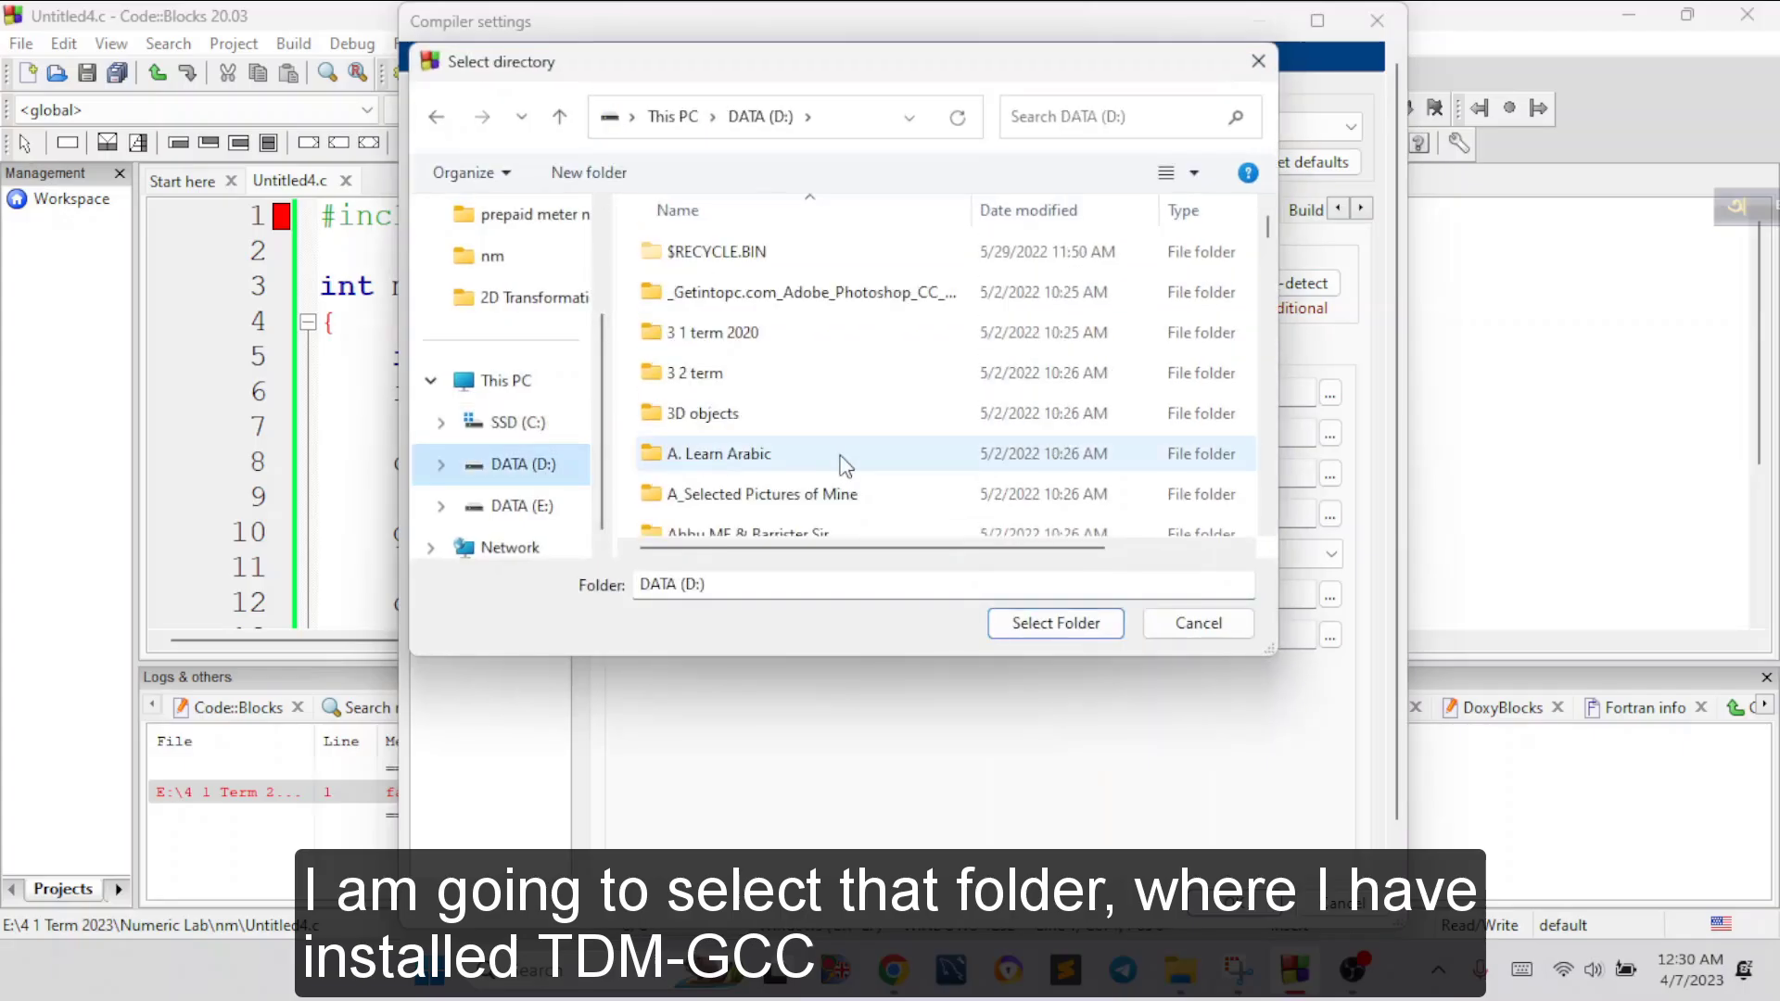
pyautogui.click(565, 426)
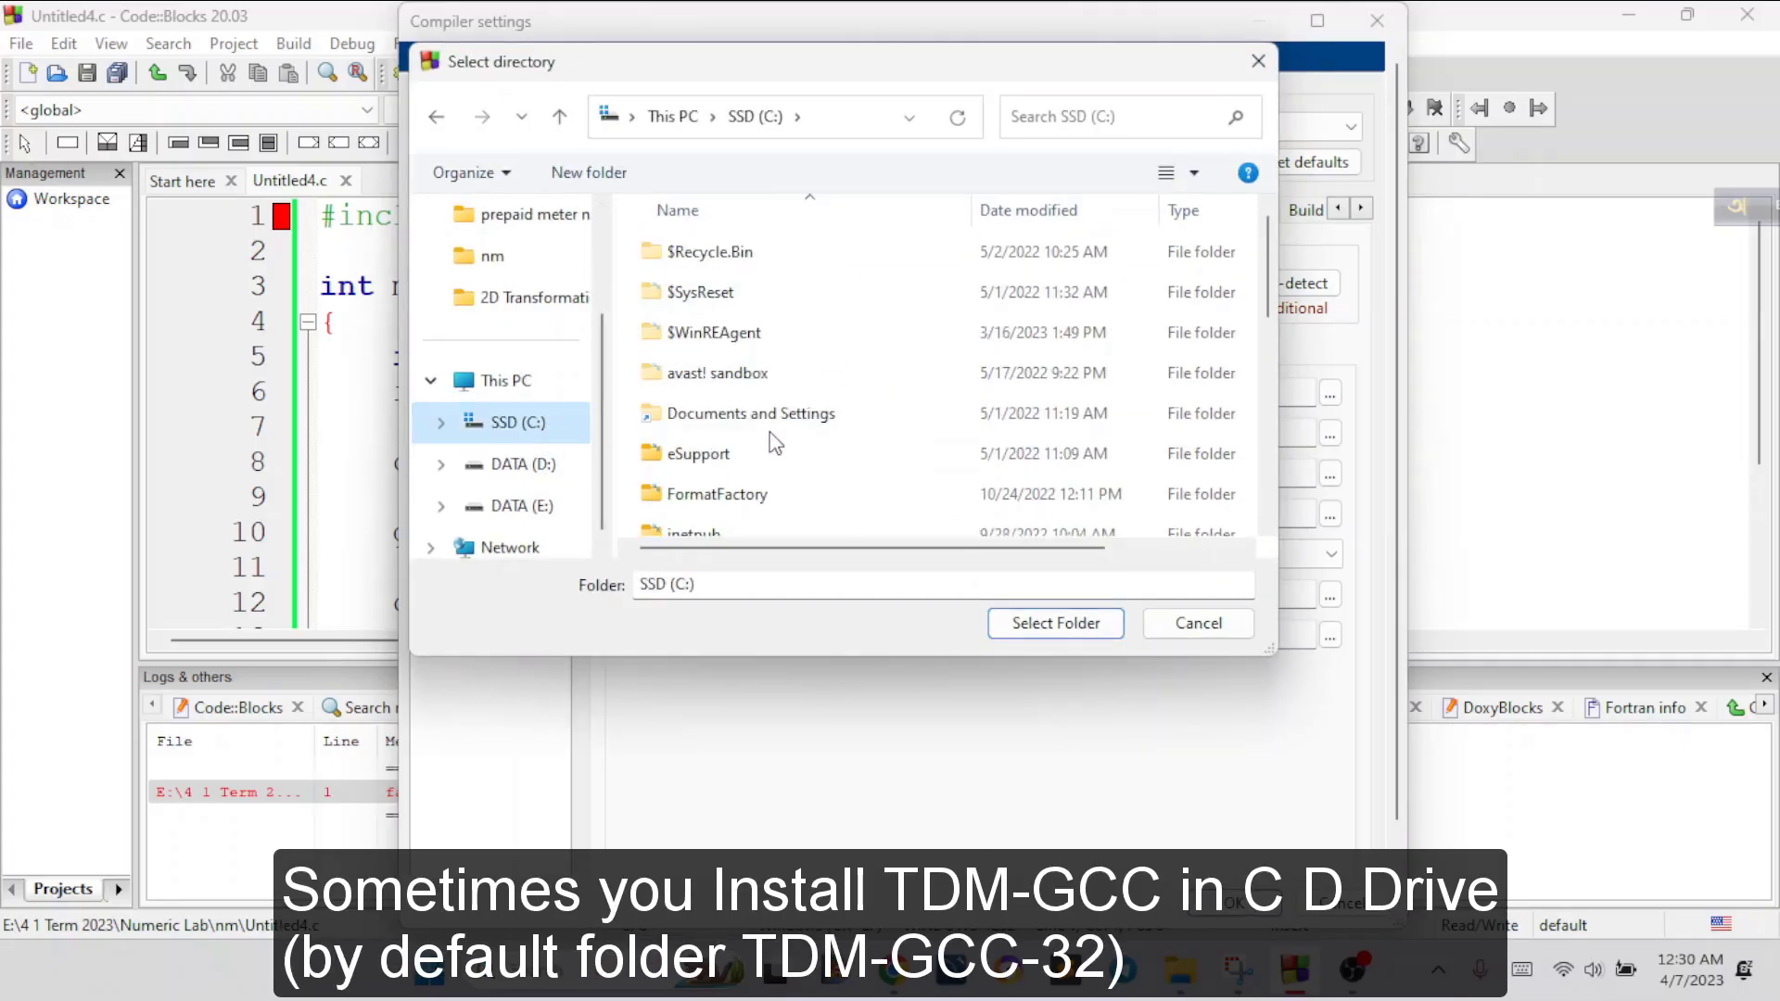
pyautogui.scroll(-5, 803, 450)
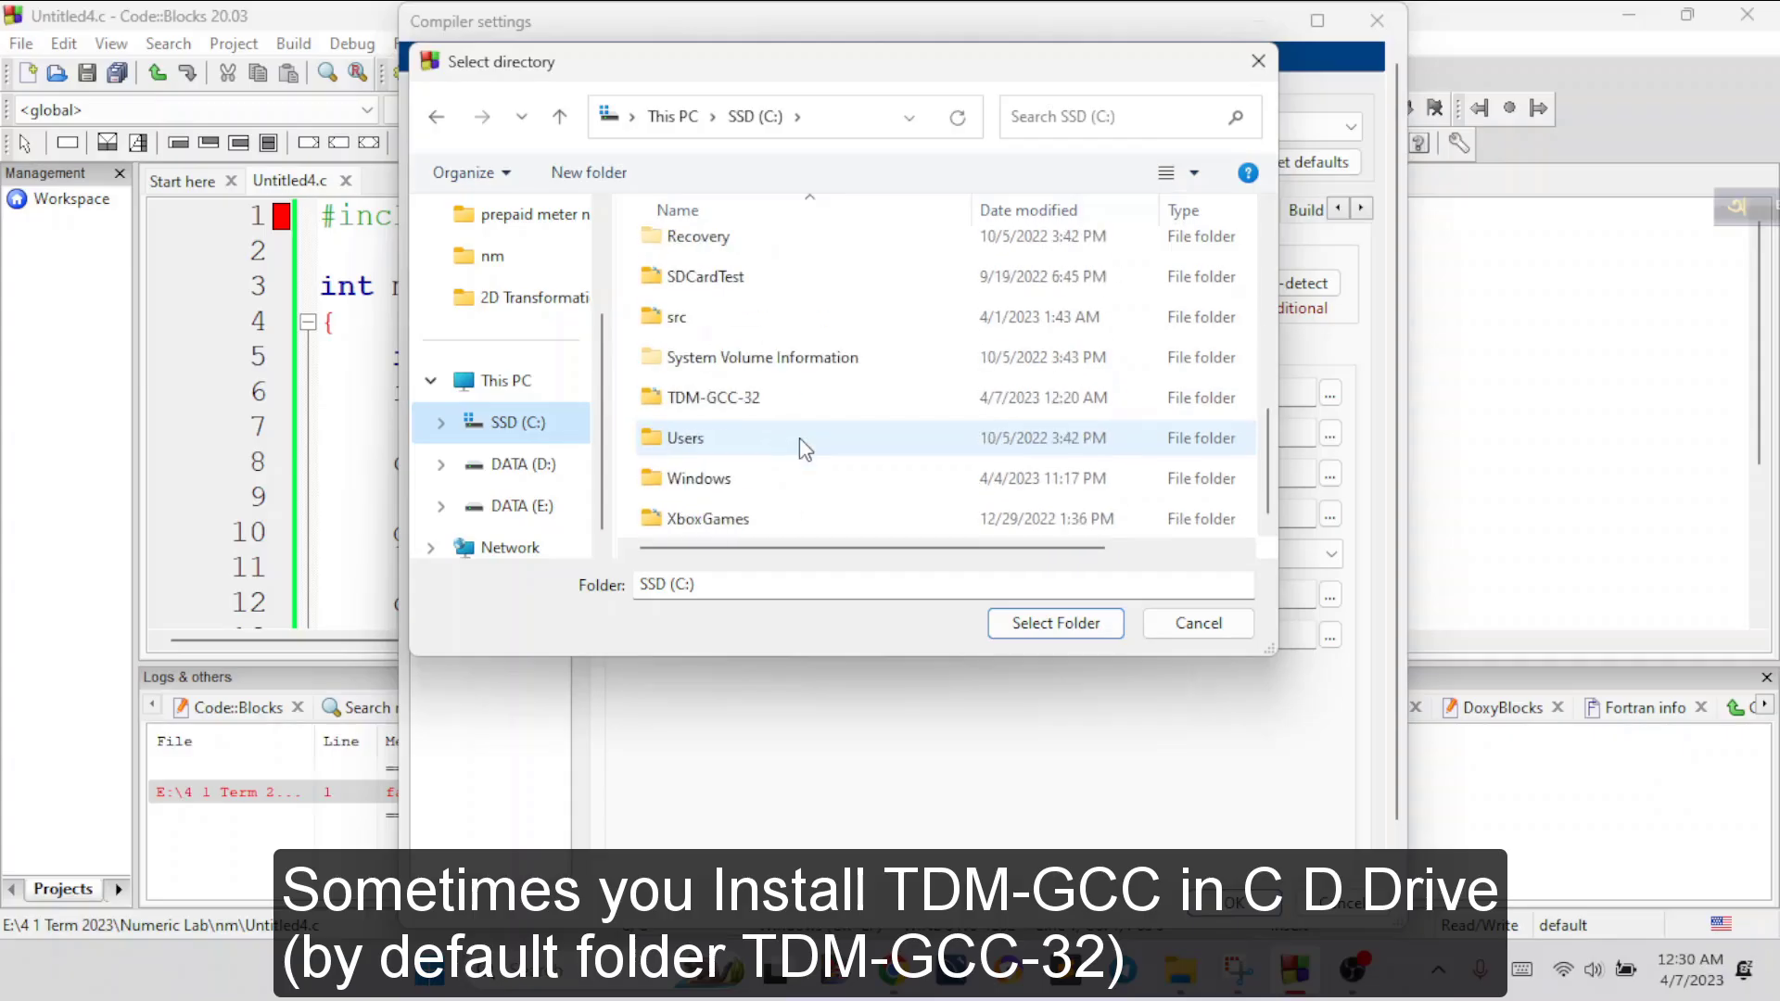
pyautogui.click(566, 462)
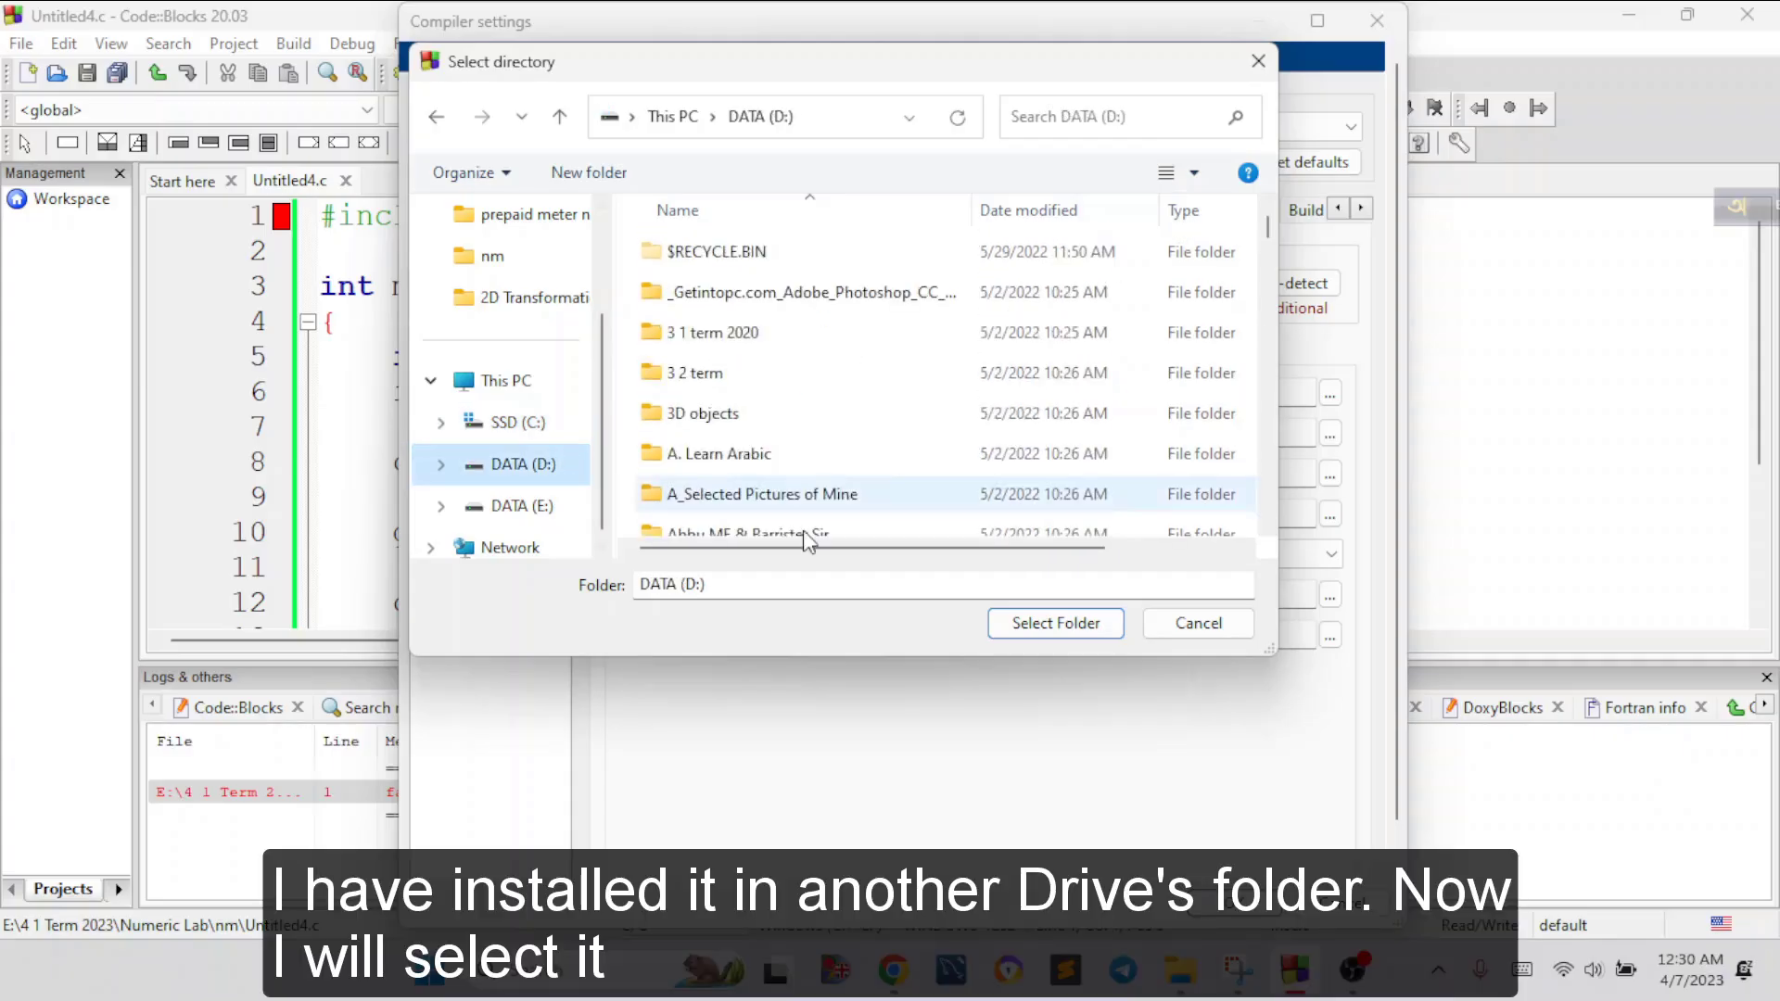
pyautogui.scroll(-8, 881, 508)
pyautogui.scroll(-5, 885, 507)
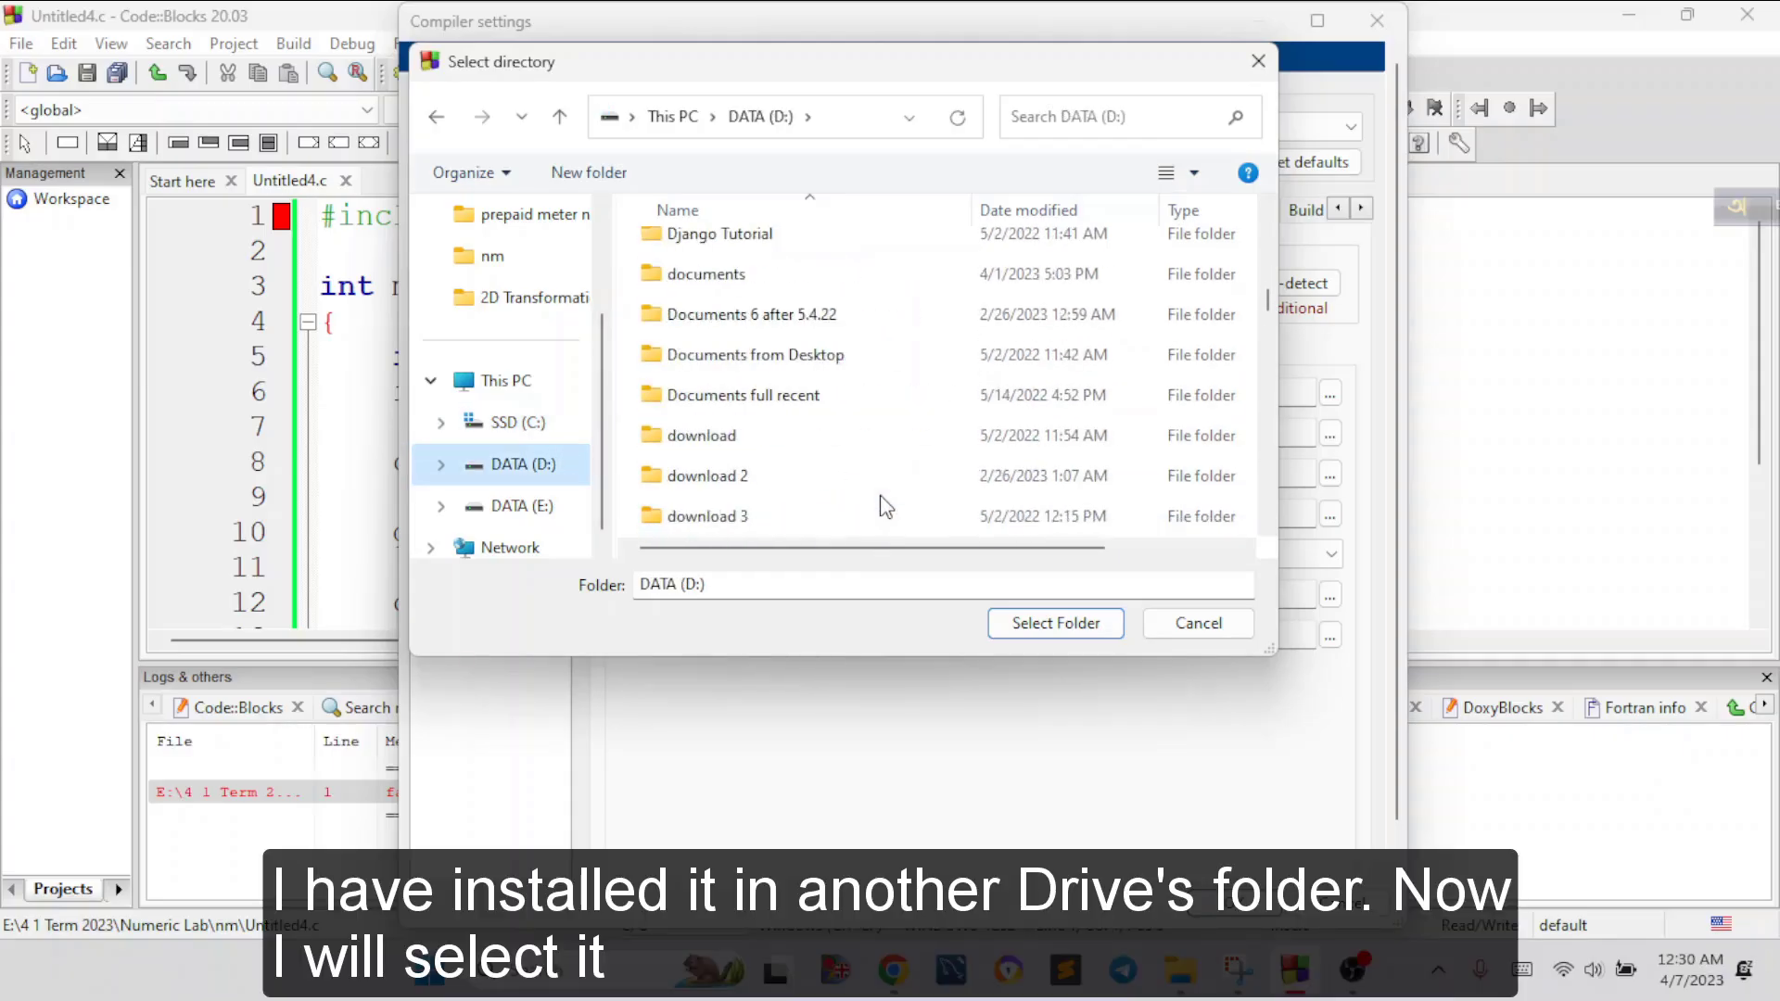
pyautogui.scroll(-2, 881, 500)
pyautogui.scroll(4, 881, 501)
pyautogui.click(782, 342)
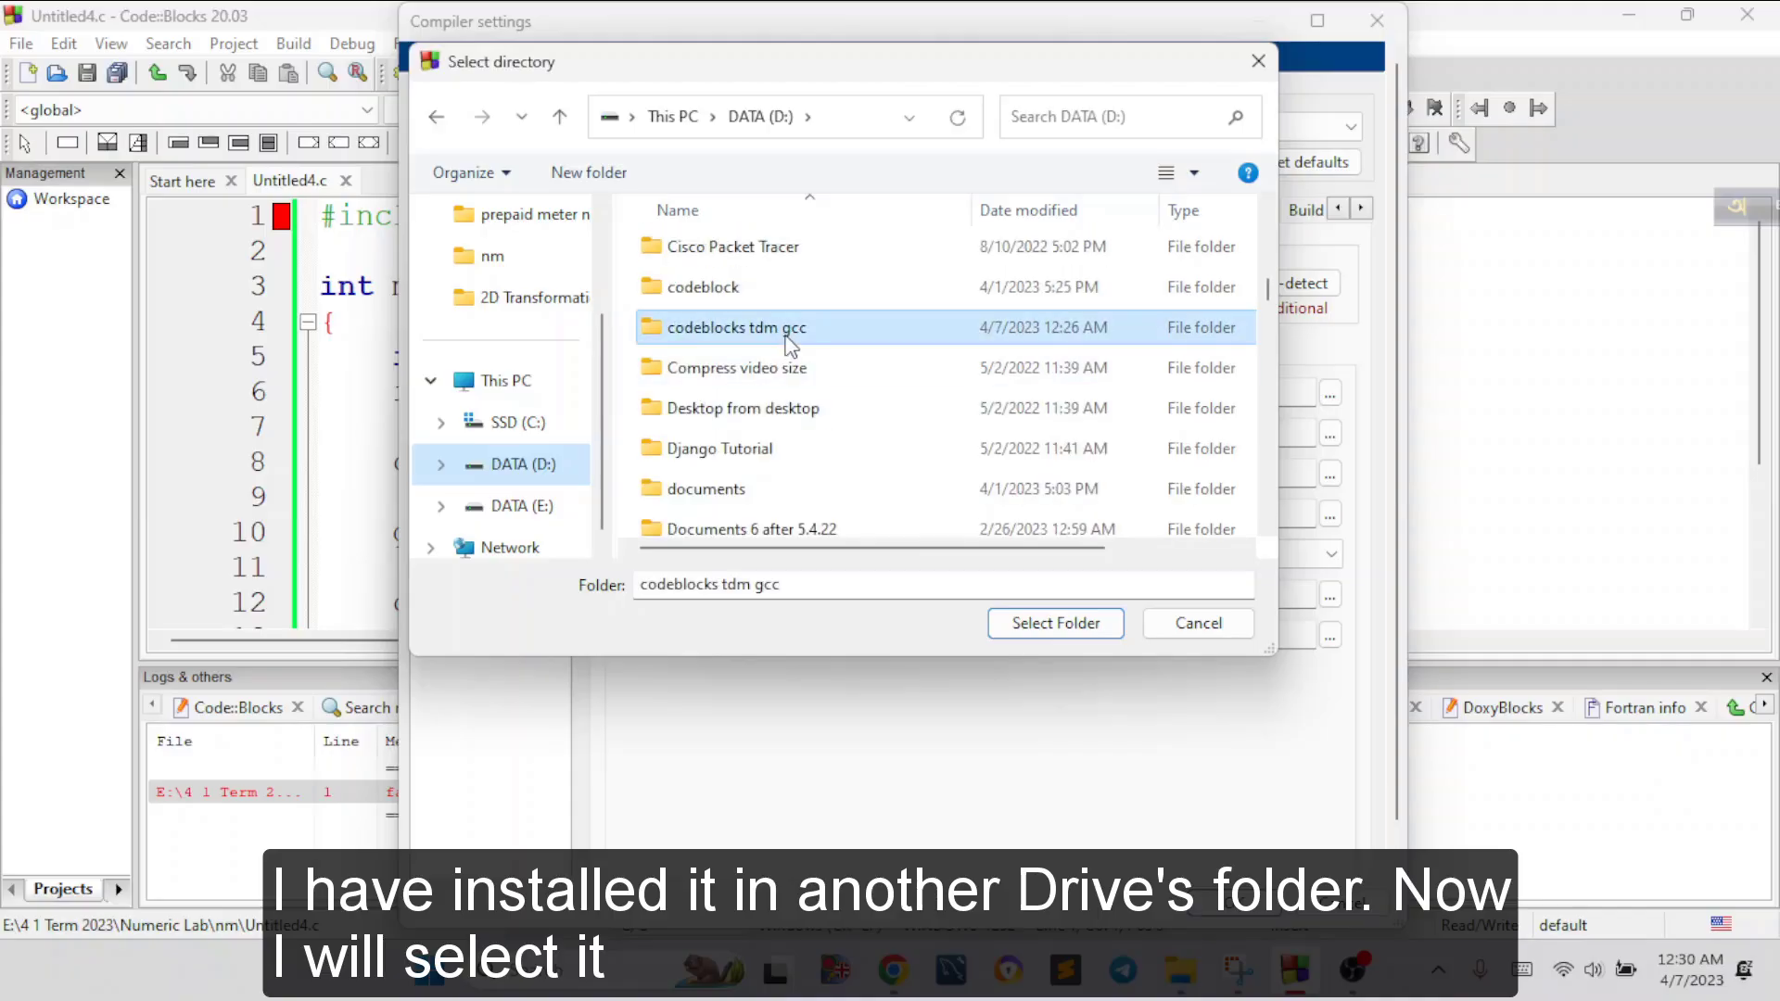
pyautogui.click(1095, 623)
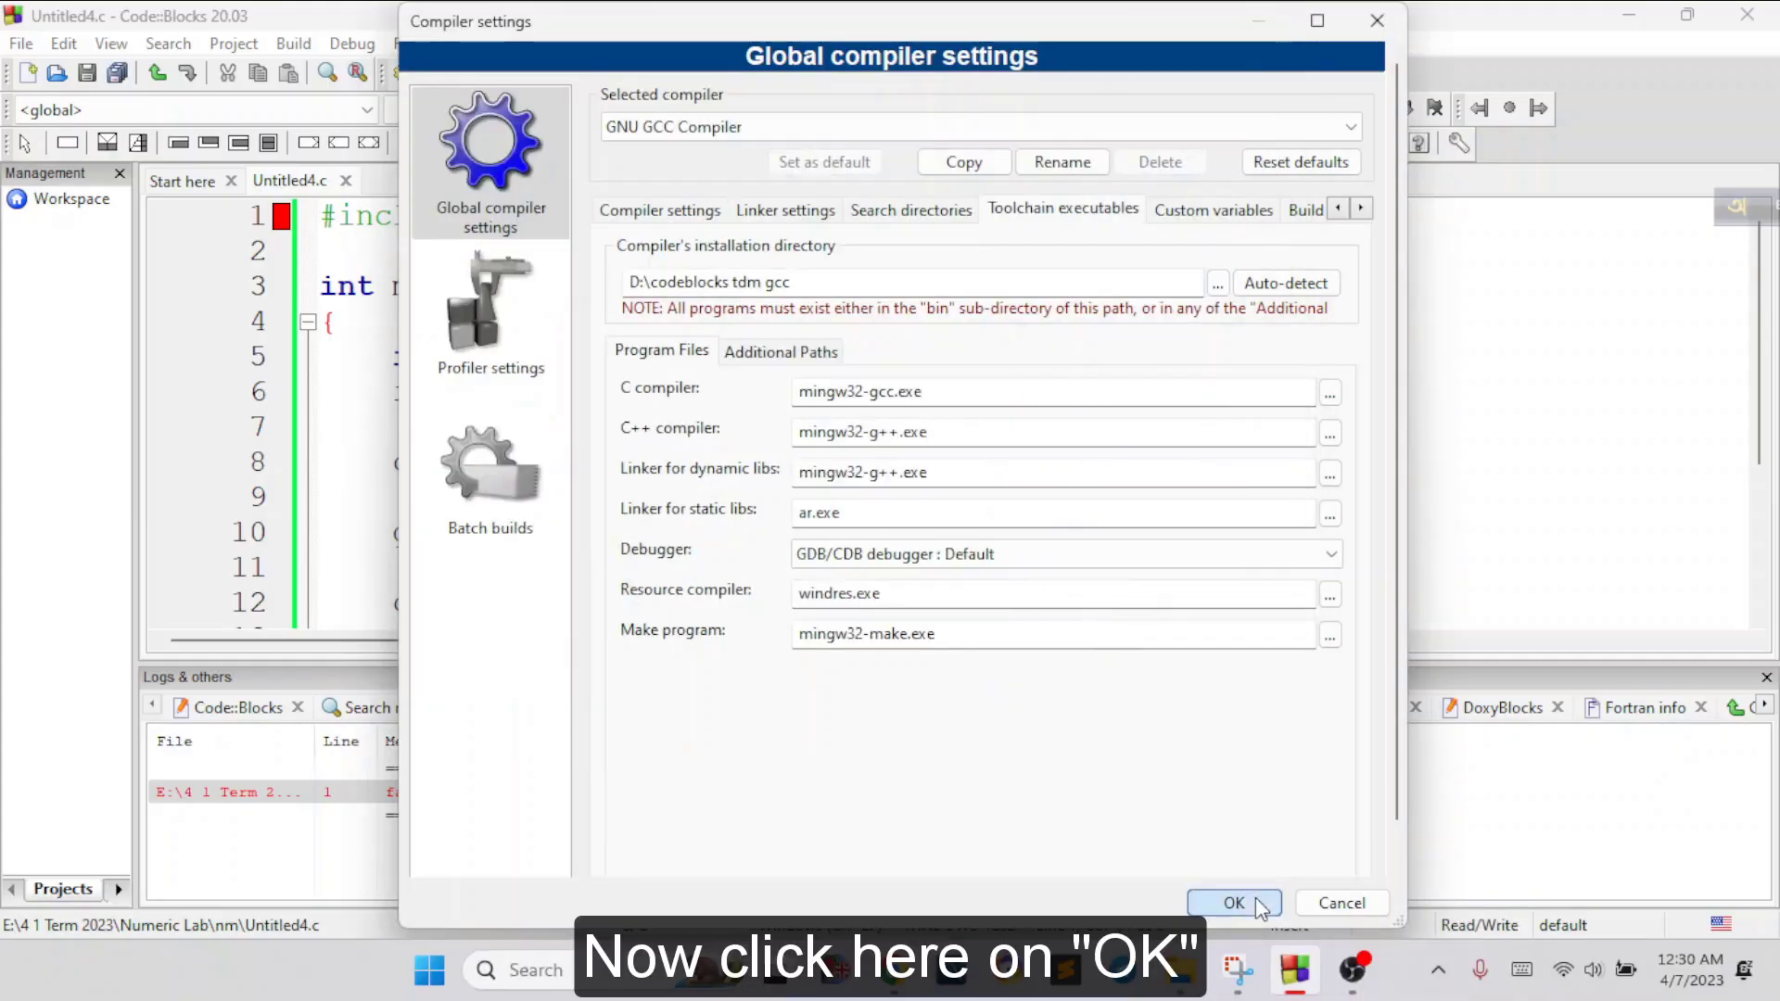
pyautogui.click(1242, 904)
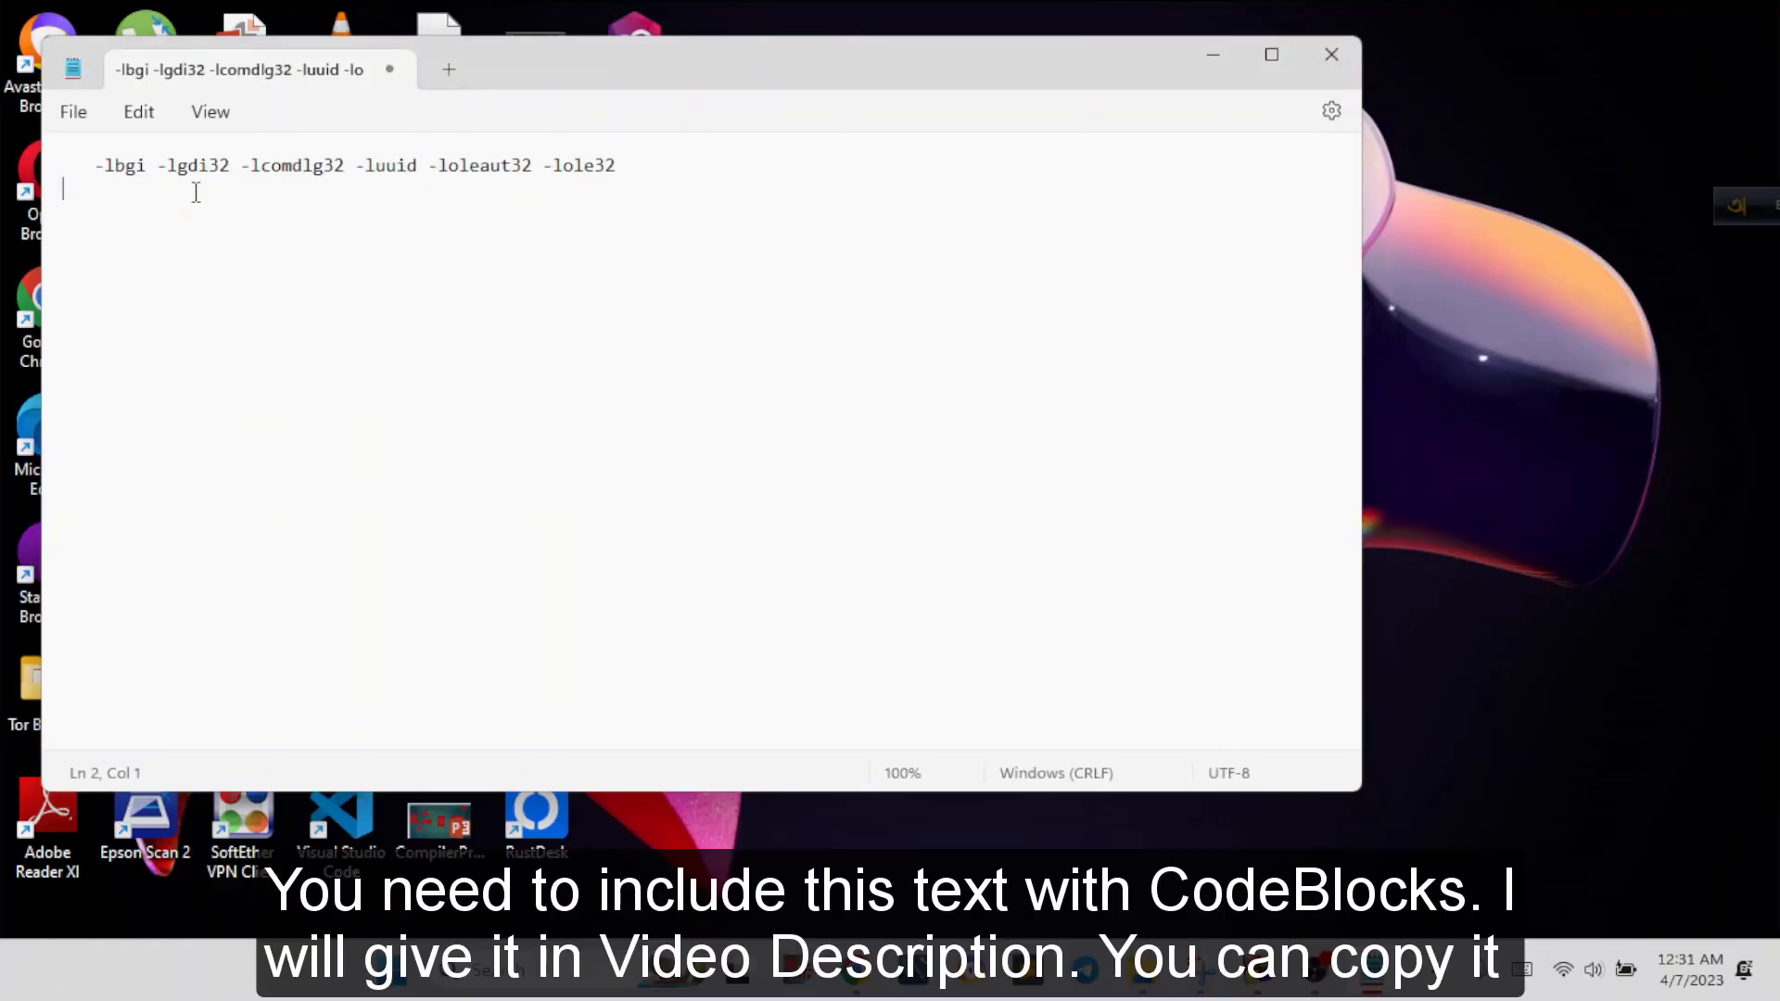
# Copy "-lbgi -lgdi32 -lcomdlg32 -luuid -loleaut32 -lole32" from Notepad into Code::Blocks' other linker options and save the compiler settings
pyautogui.moveTo(631, 165); pyautogui.dragTo(93, 163)
pyautogui.hotkey('ctrl', 'c')
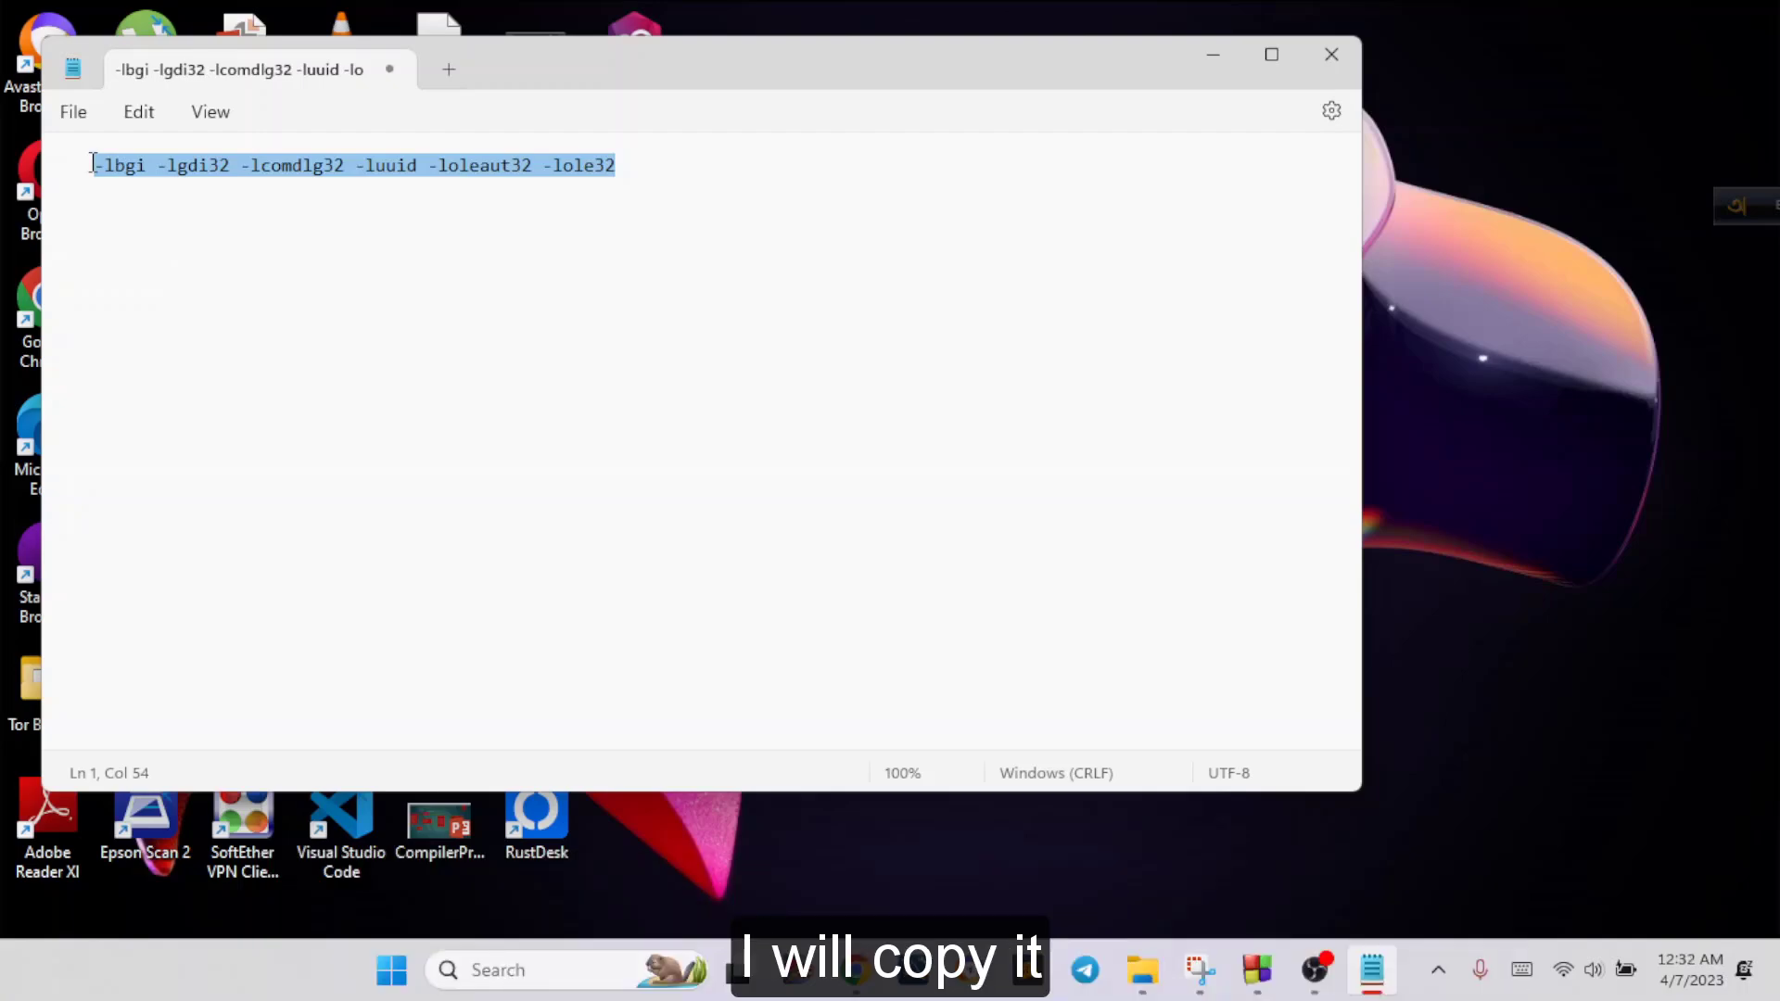
pyautogui.click(1258, 969)
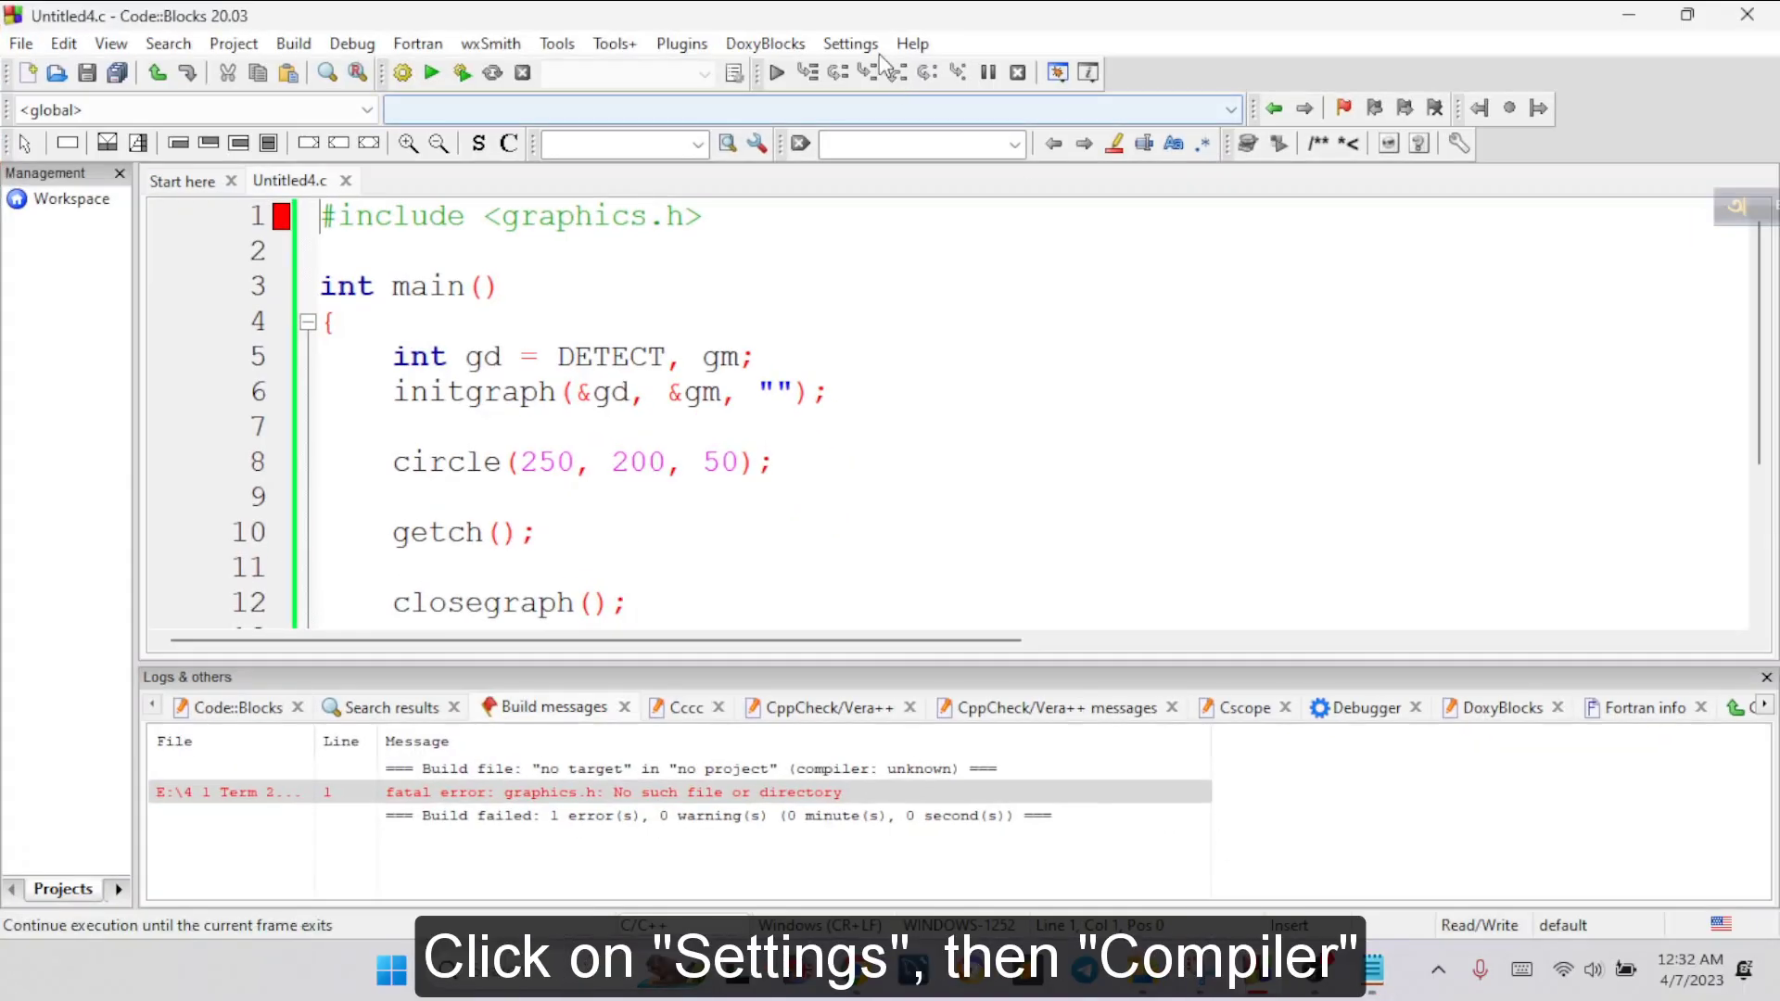
pyautogui.click(853, 45)
pyautogui.click(885, 127)
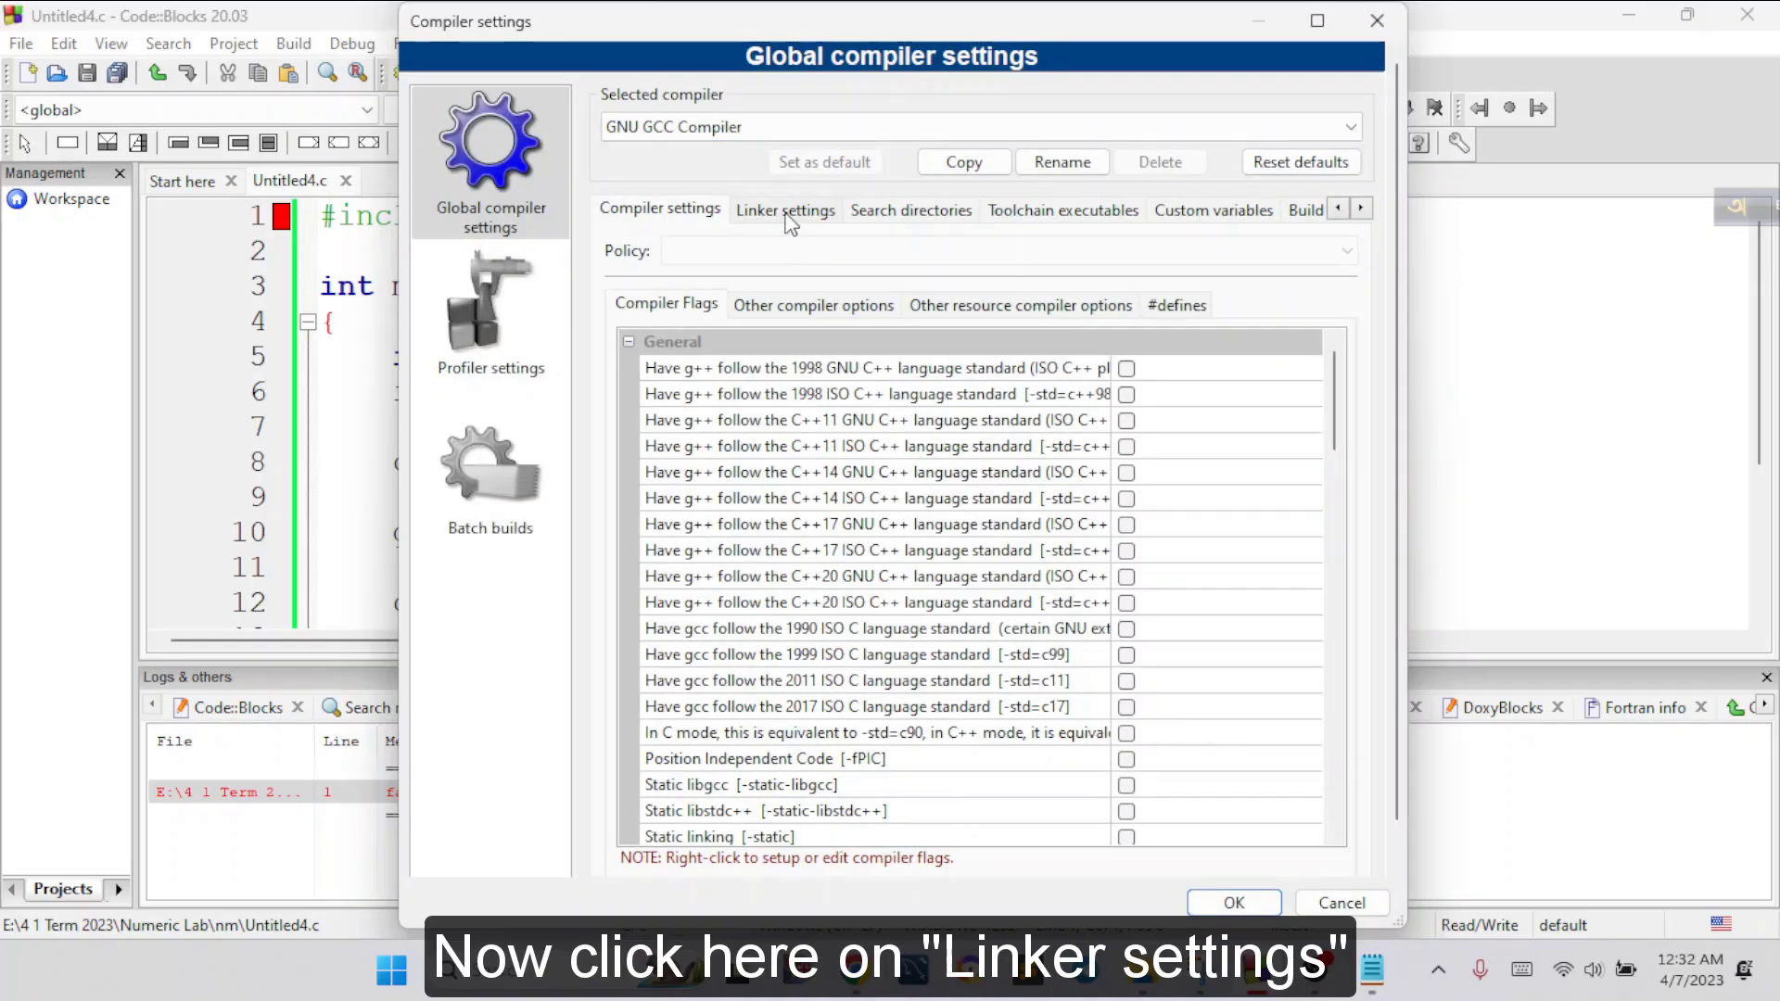
pyautogui.click(788, 213)
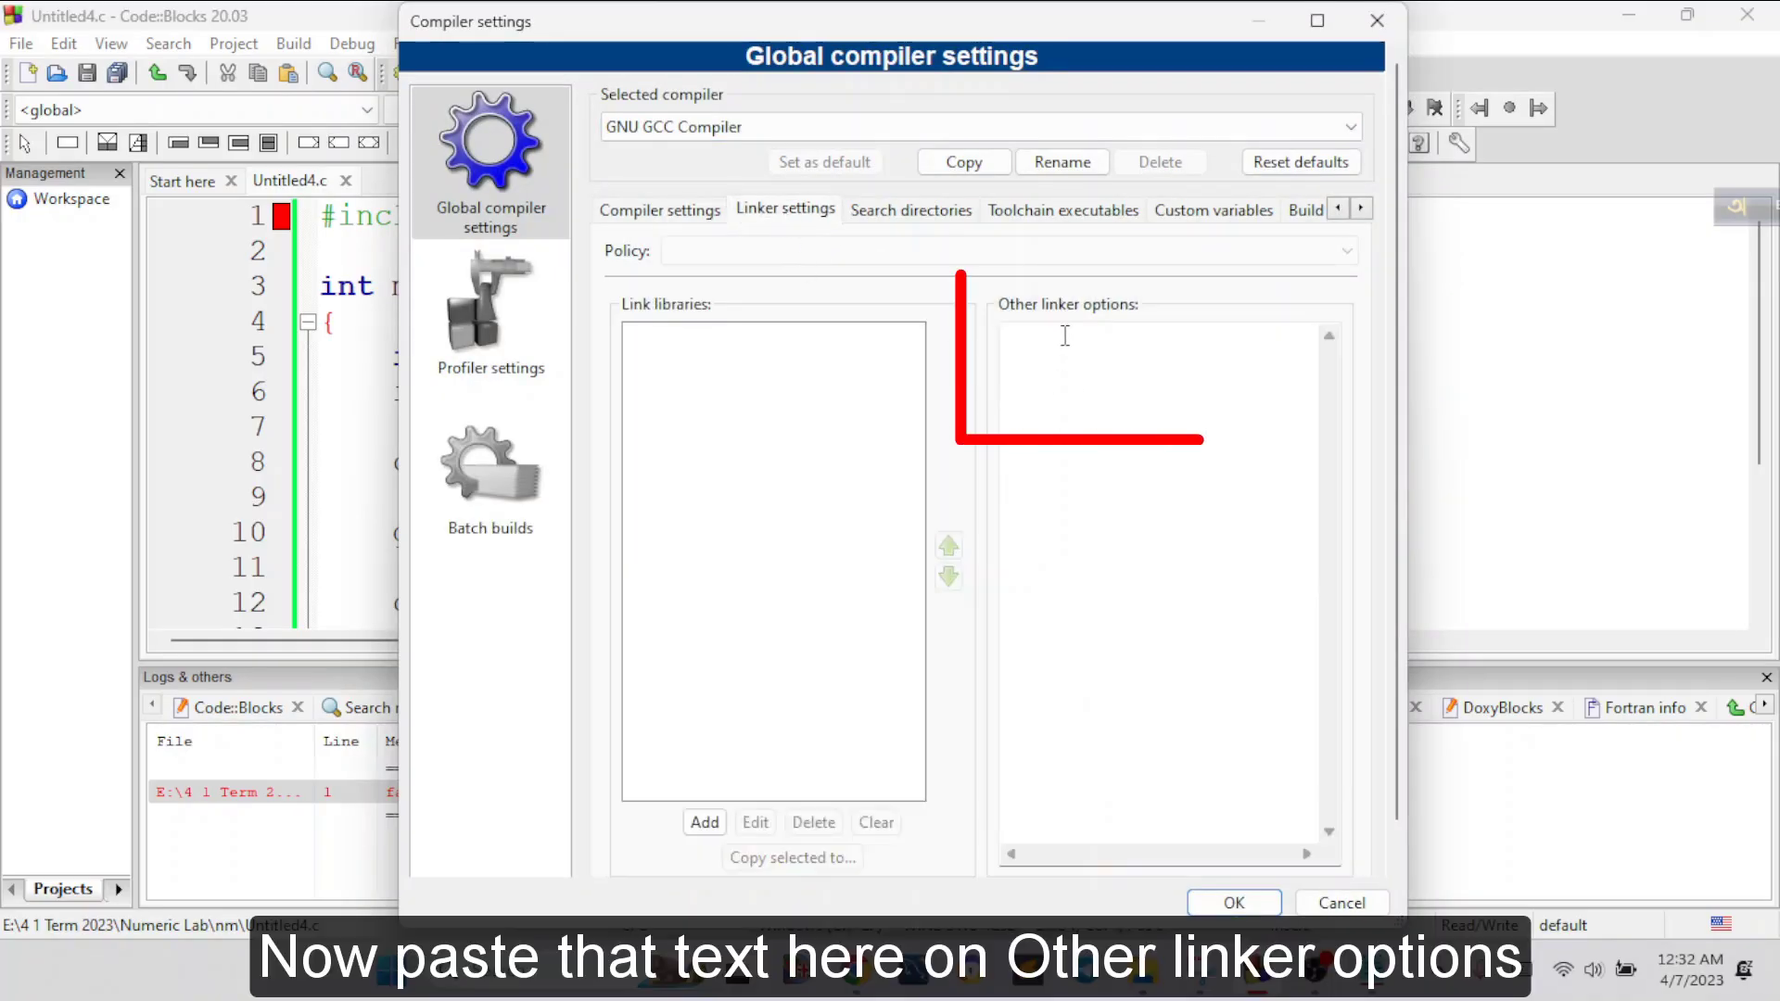
pyautogui.click(1053, 333)
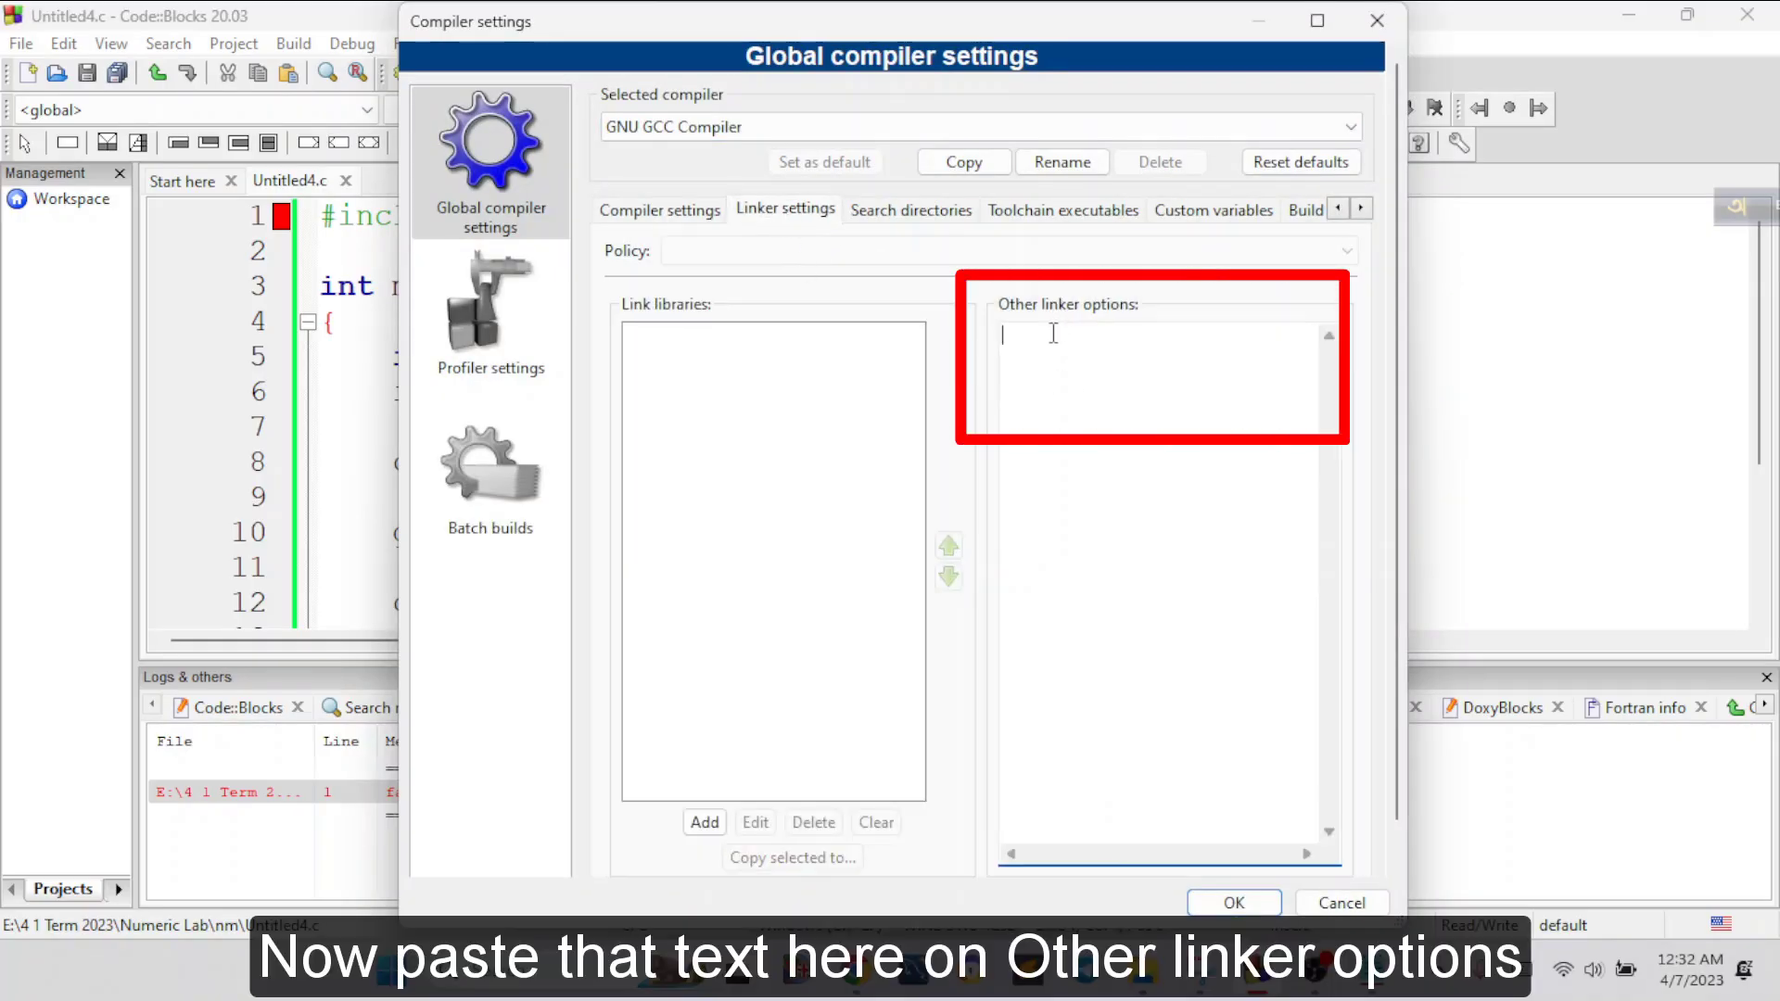
pyautogui.hotkey('ctrl', 'v')
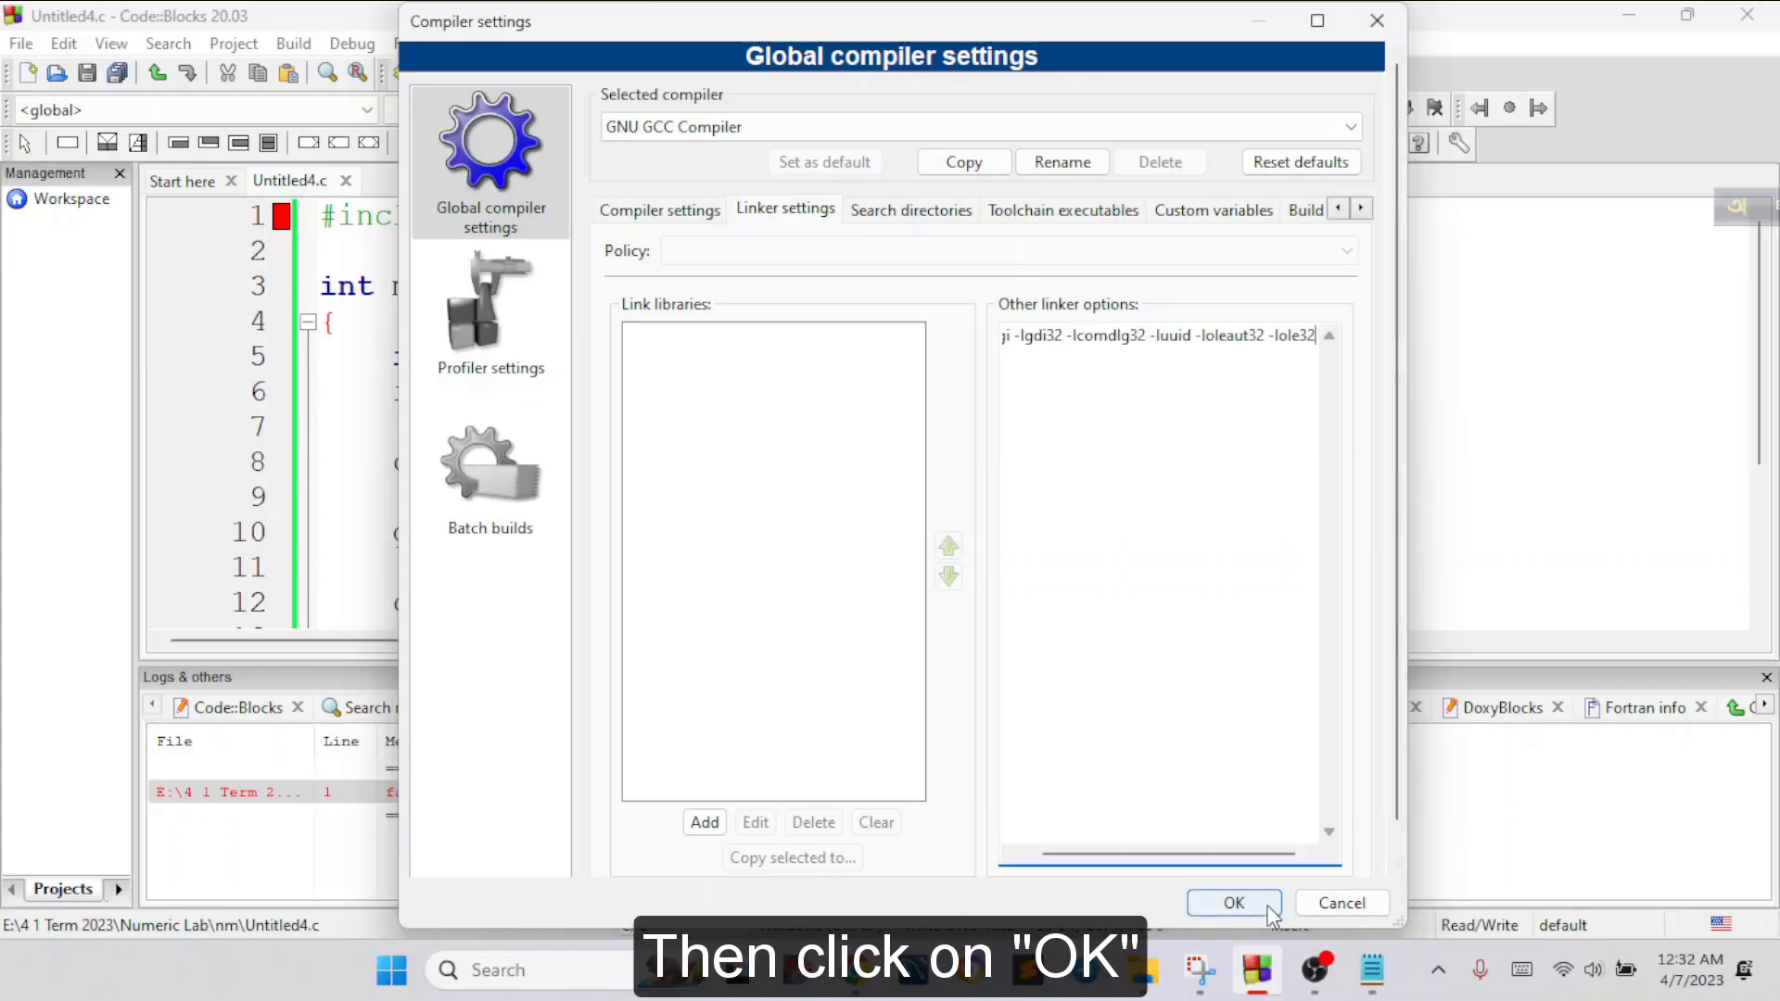
pyautogui.click(1234, 902)
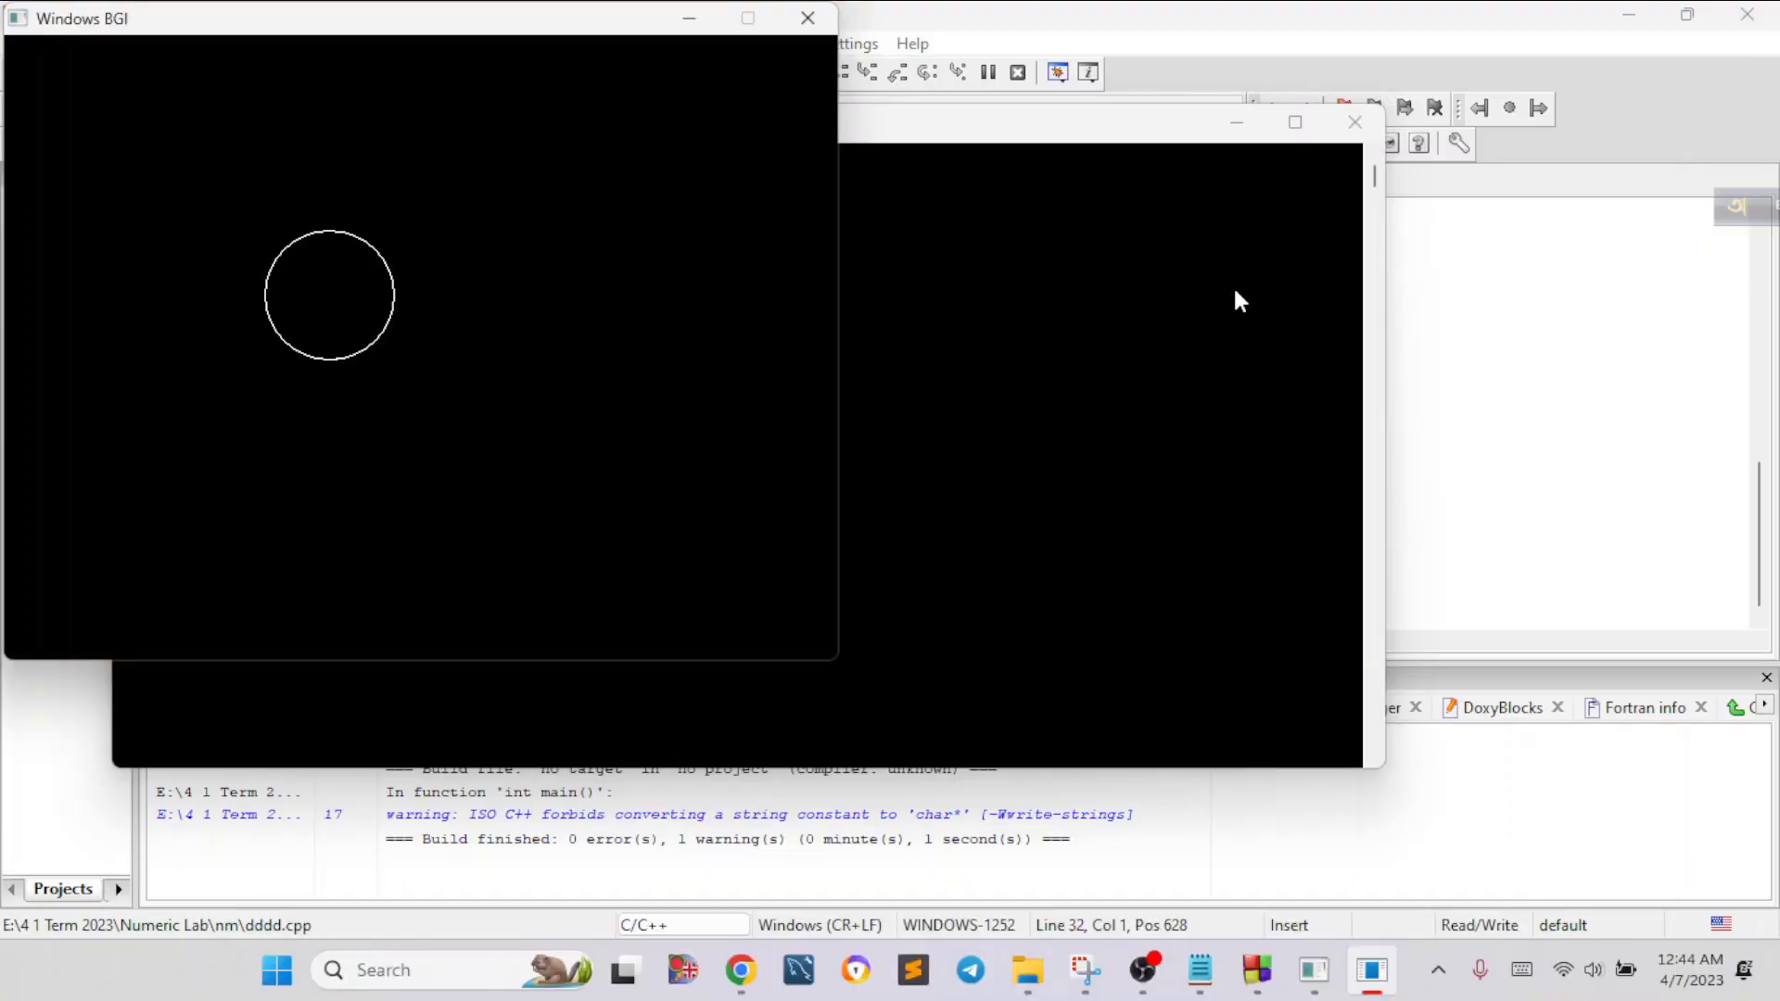
# Close the console window of the running circle-drawing program to return to dddd.cpp
pyautogui.click(1355, 122)
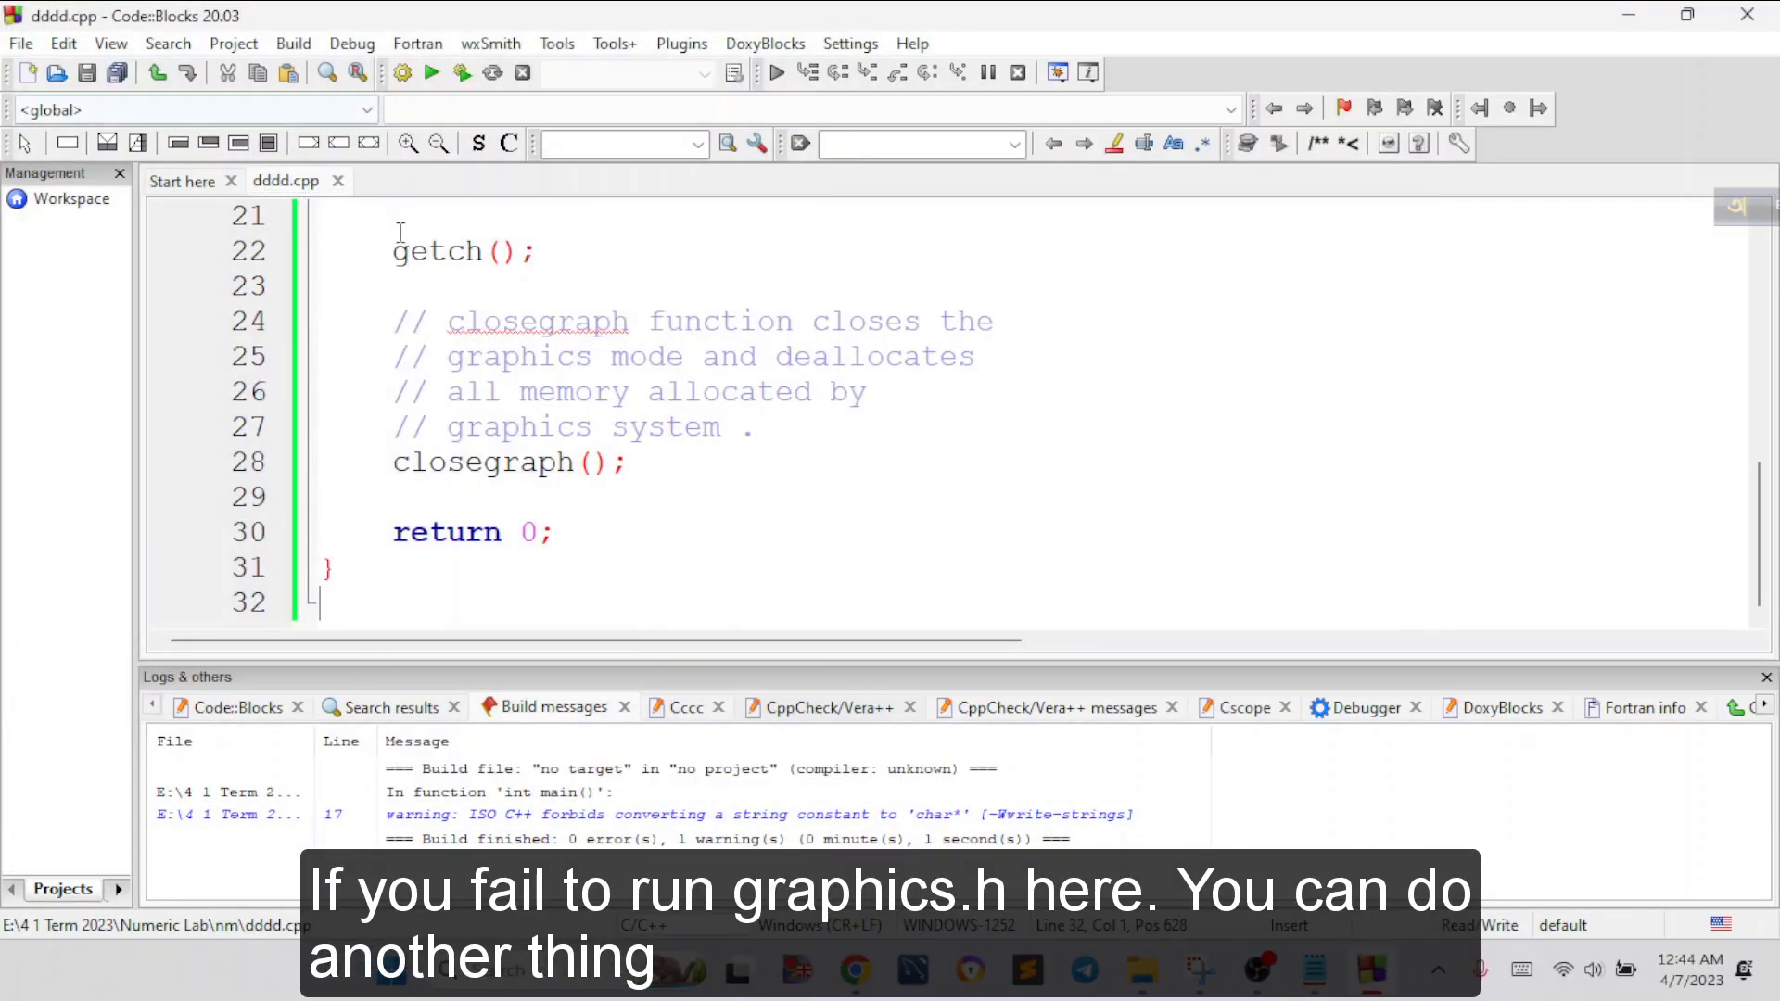
# Start a new console application project from the project templates and choose C++ as its language
pyautogui.click(21, 46)
pyautogui.click(24, 48)
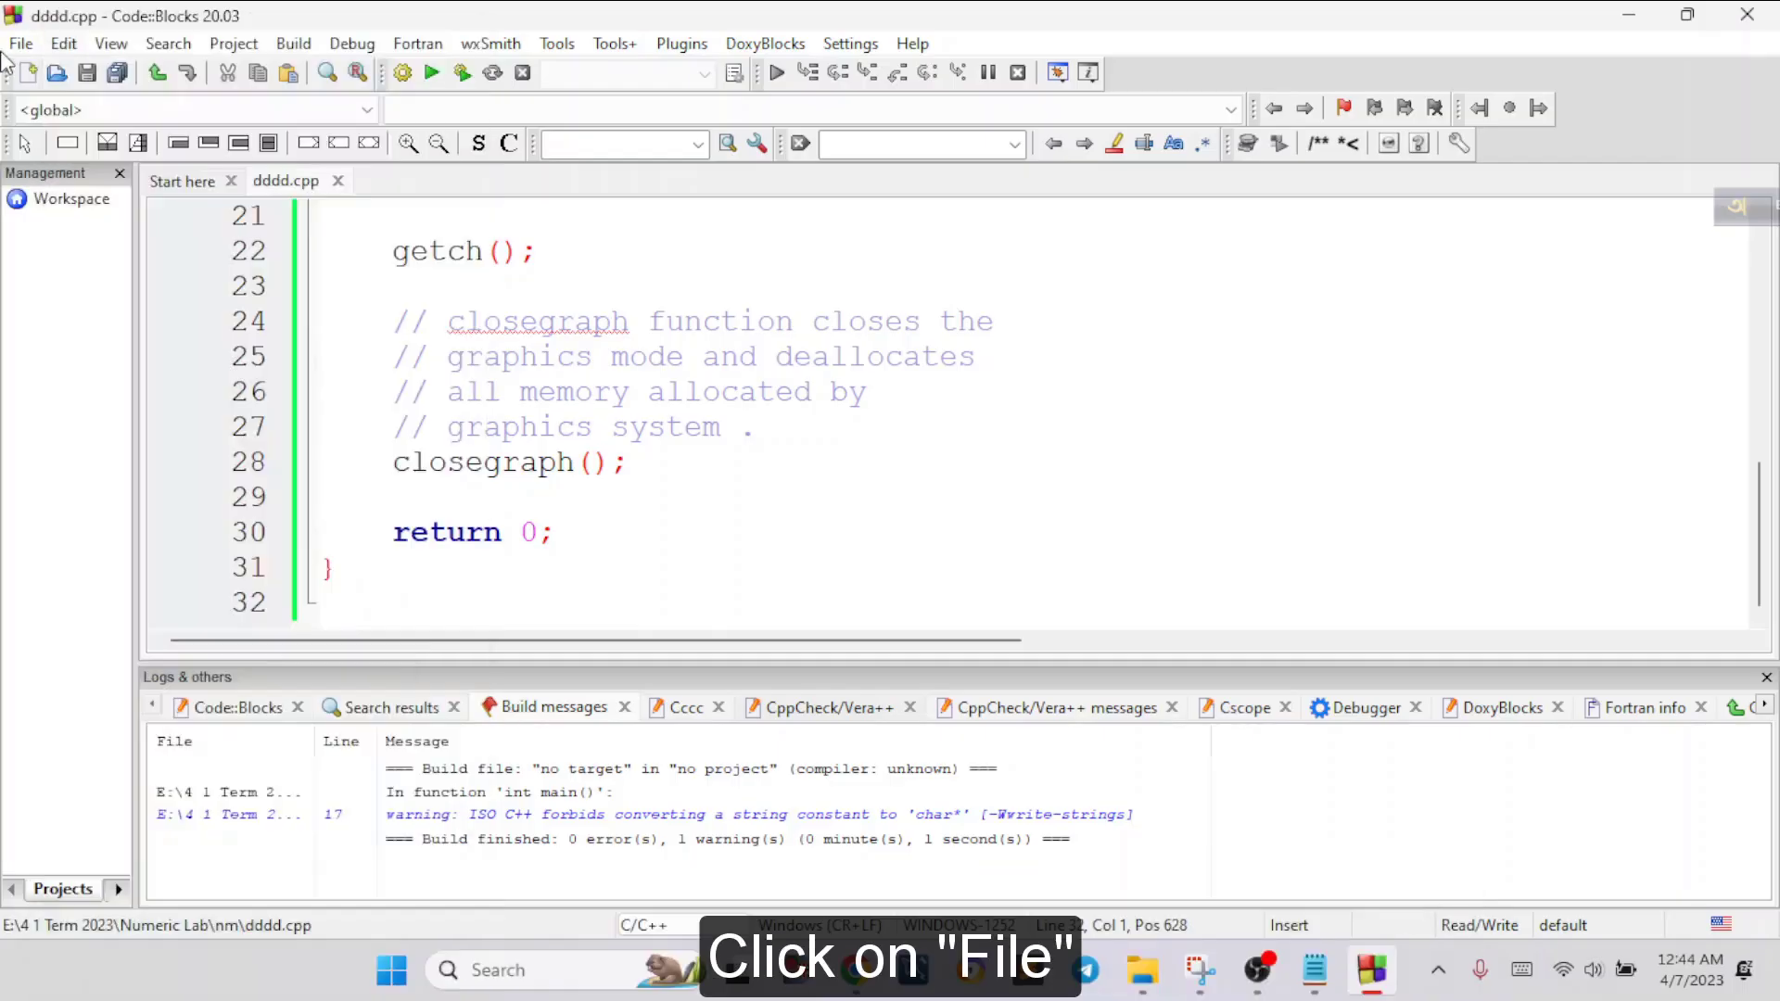
pyautogui.click(24, 48)
pyautogui.moveTo(48, 79)
pyautogui.click(487, 146)
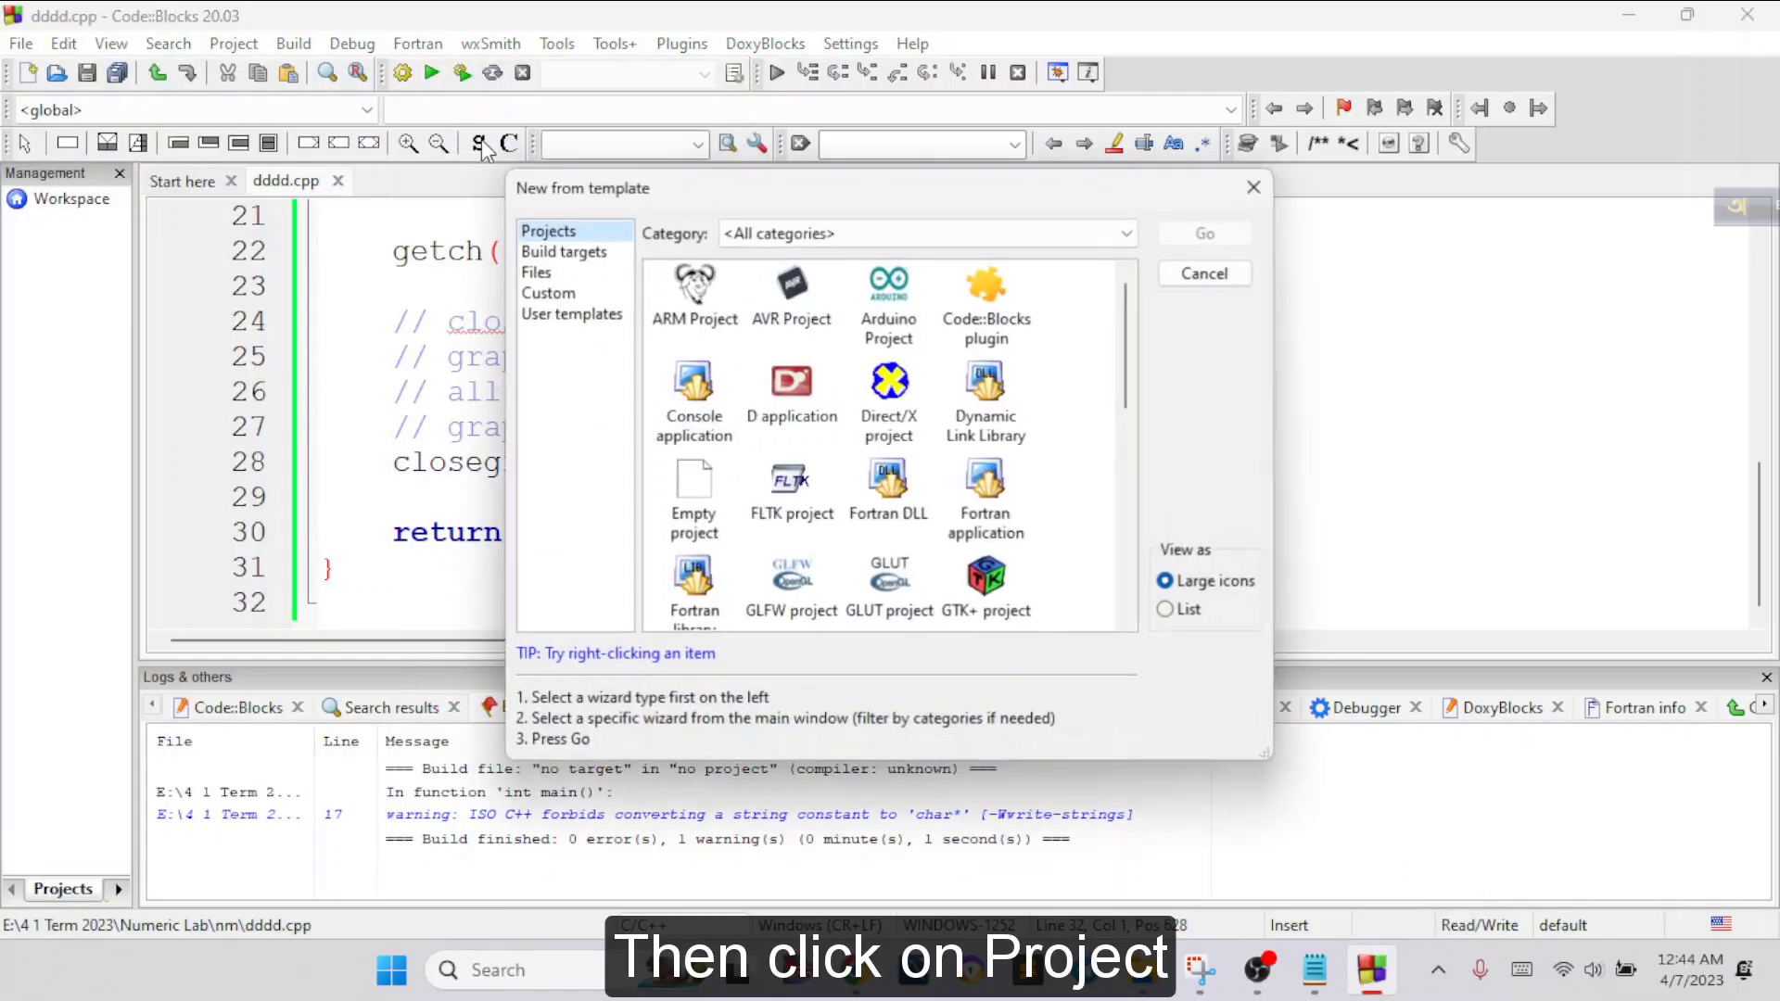
pyautogui.click(694, 398)
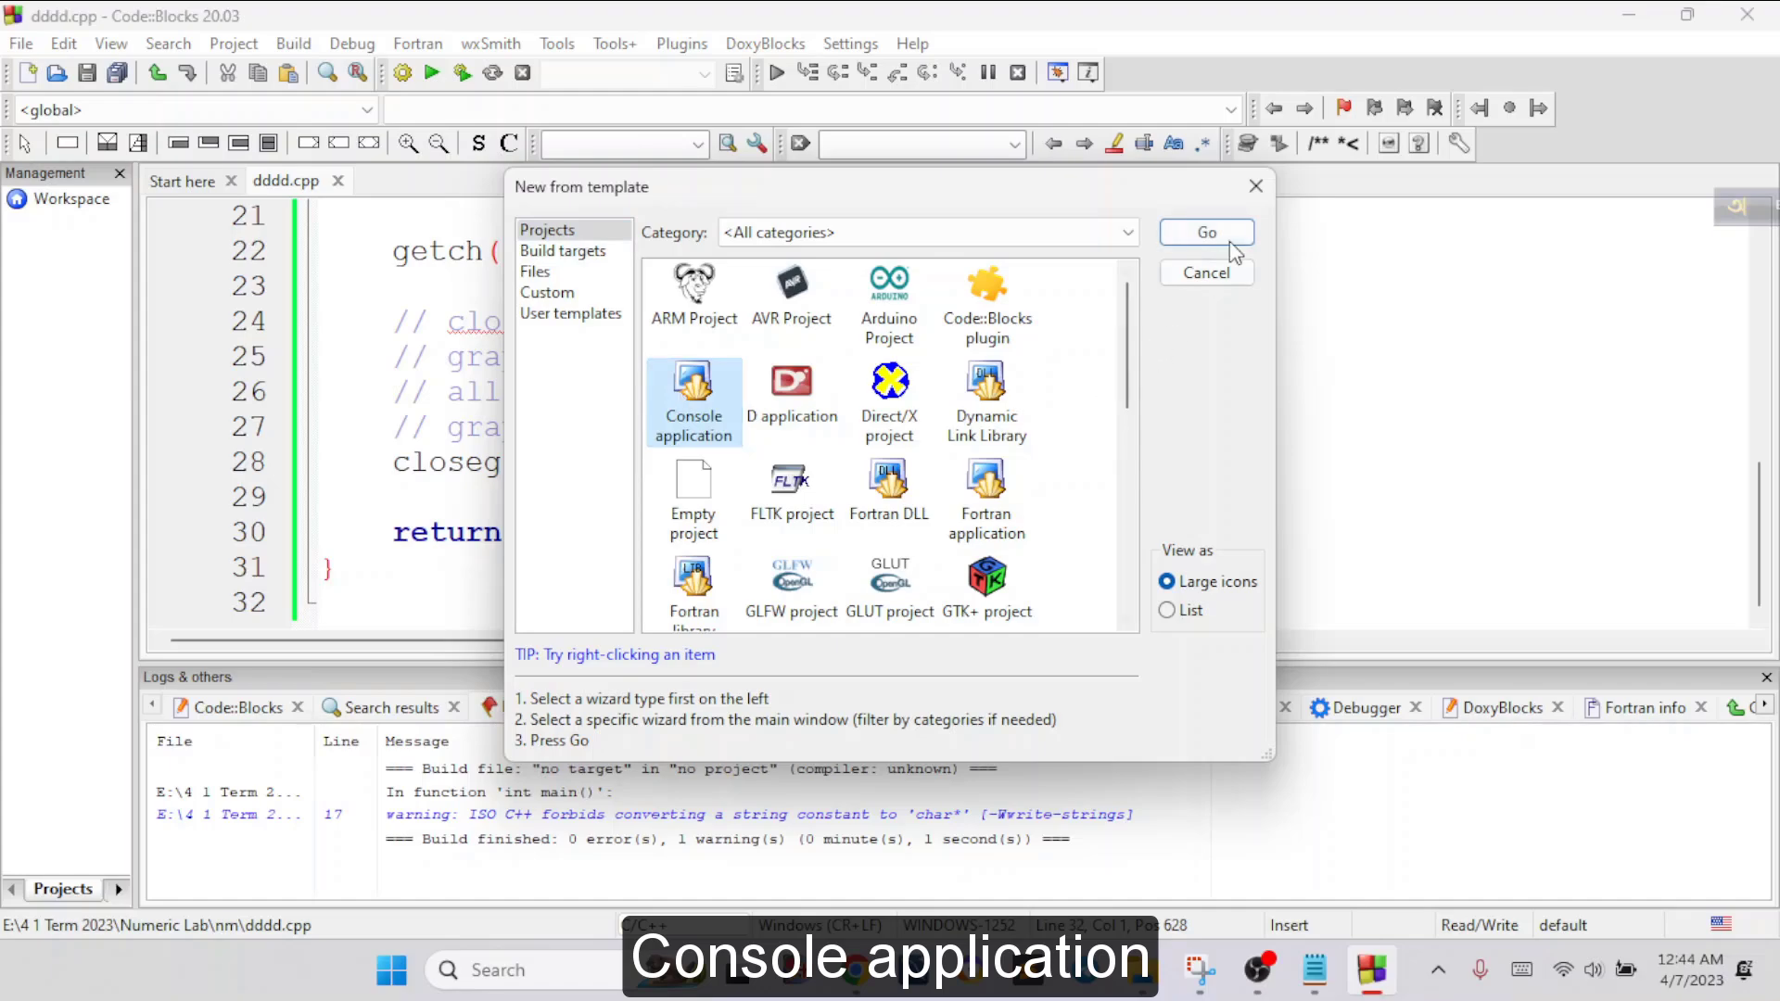
pyautogui.click(1206, 232)
pyautogui.click(1058, 768)
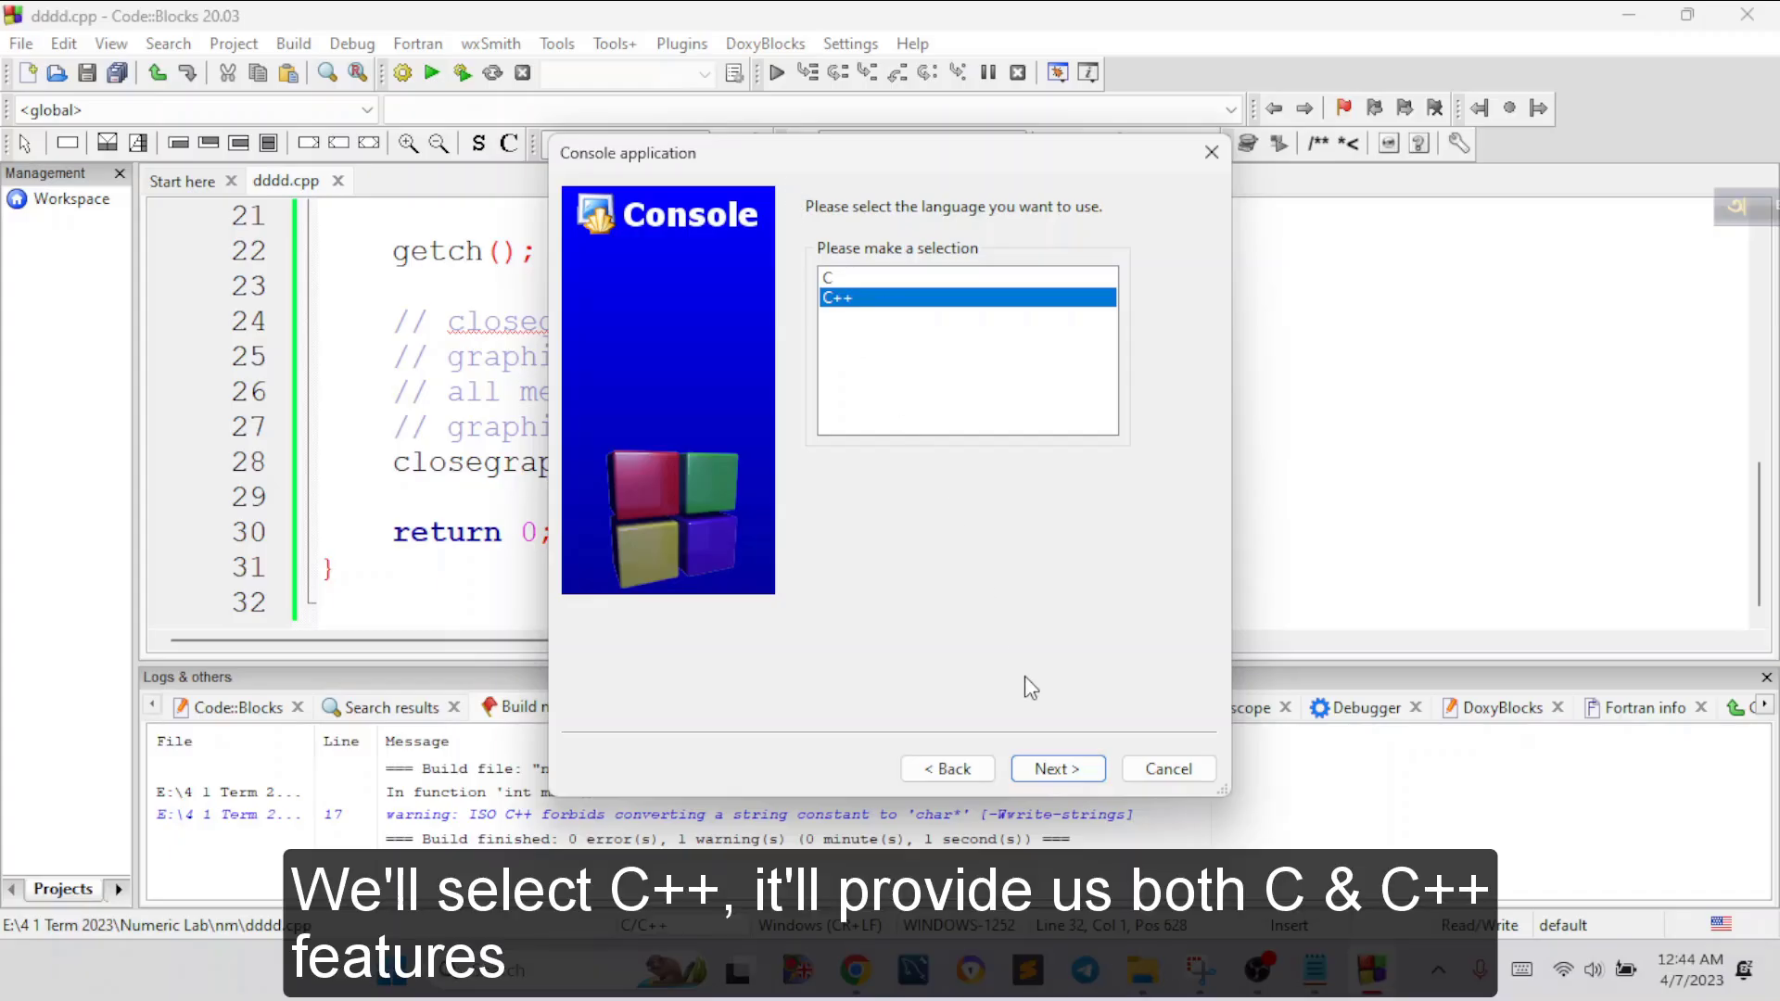
pyautogui.click(1047, 780)
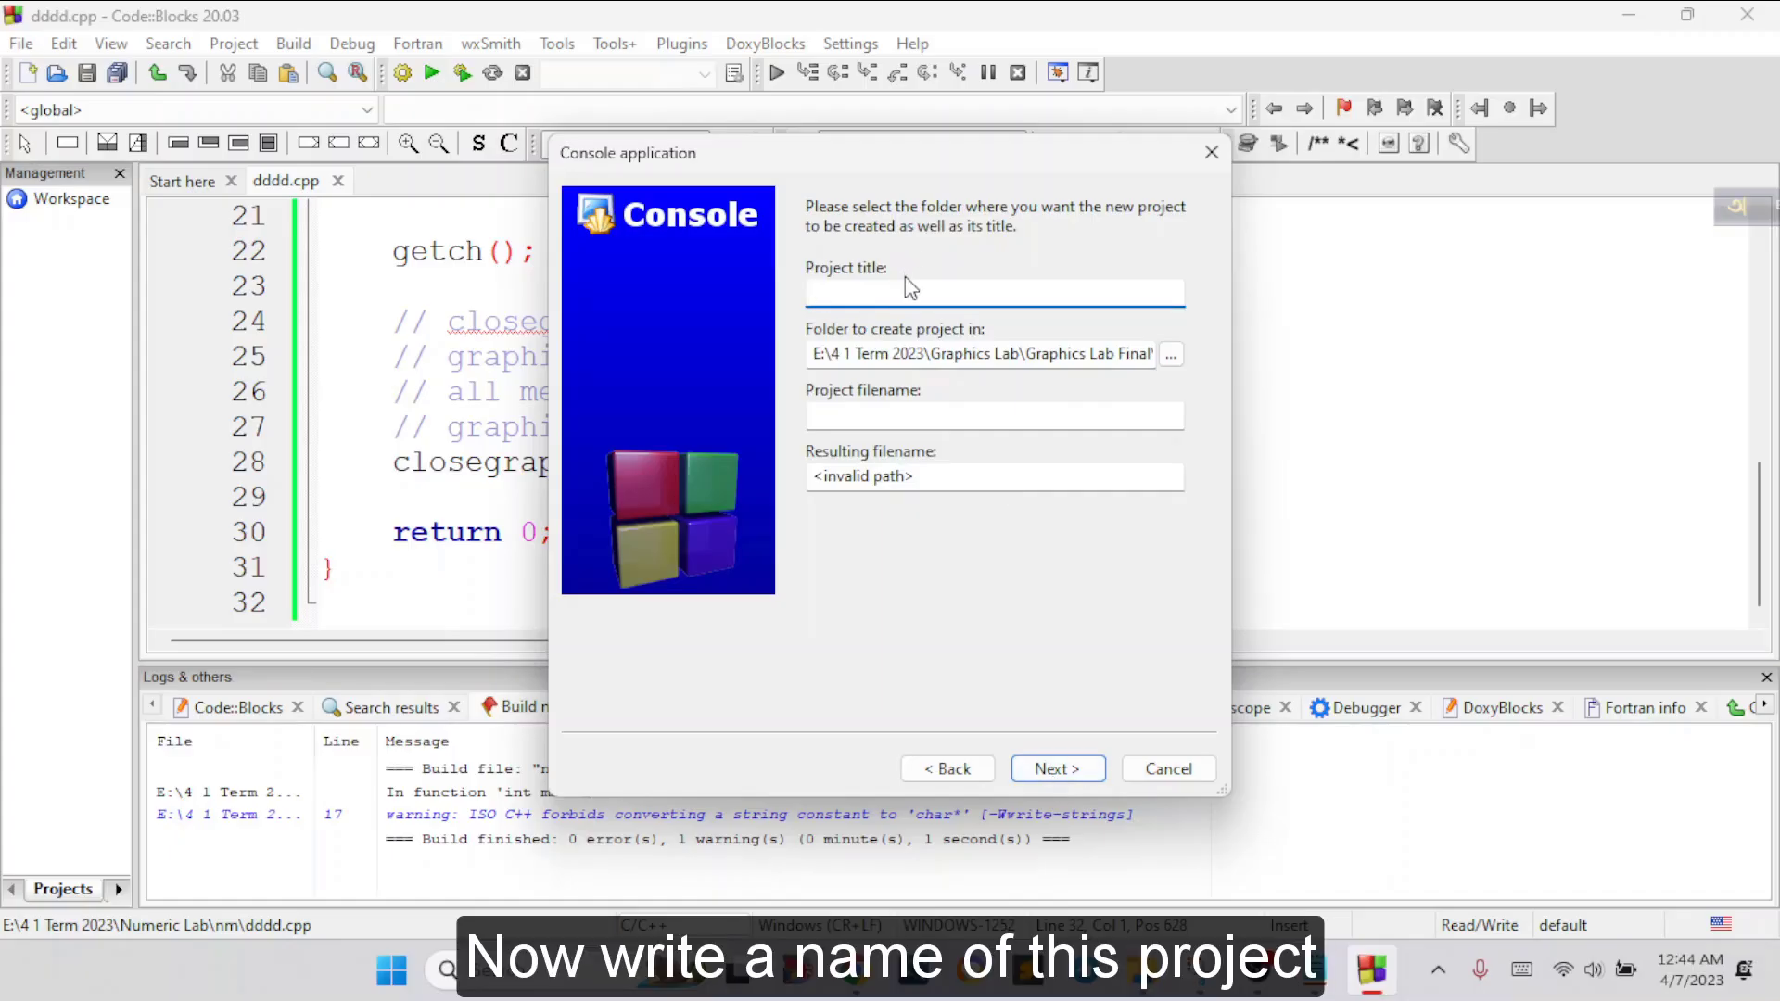
# Title the project "graphics trail", keep the proposed folder, and create it with the GNU GCC Compiler and both Debug and Release configurations
pyautogui.write('graphics trail')
pyautogui.click(1149, 354)
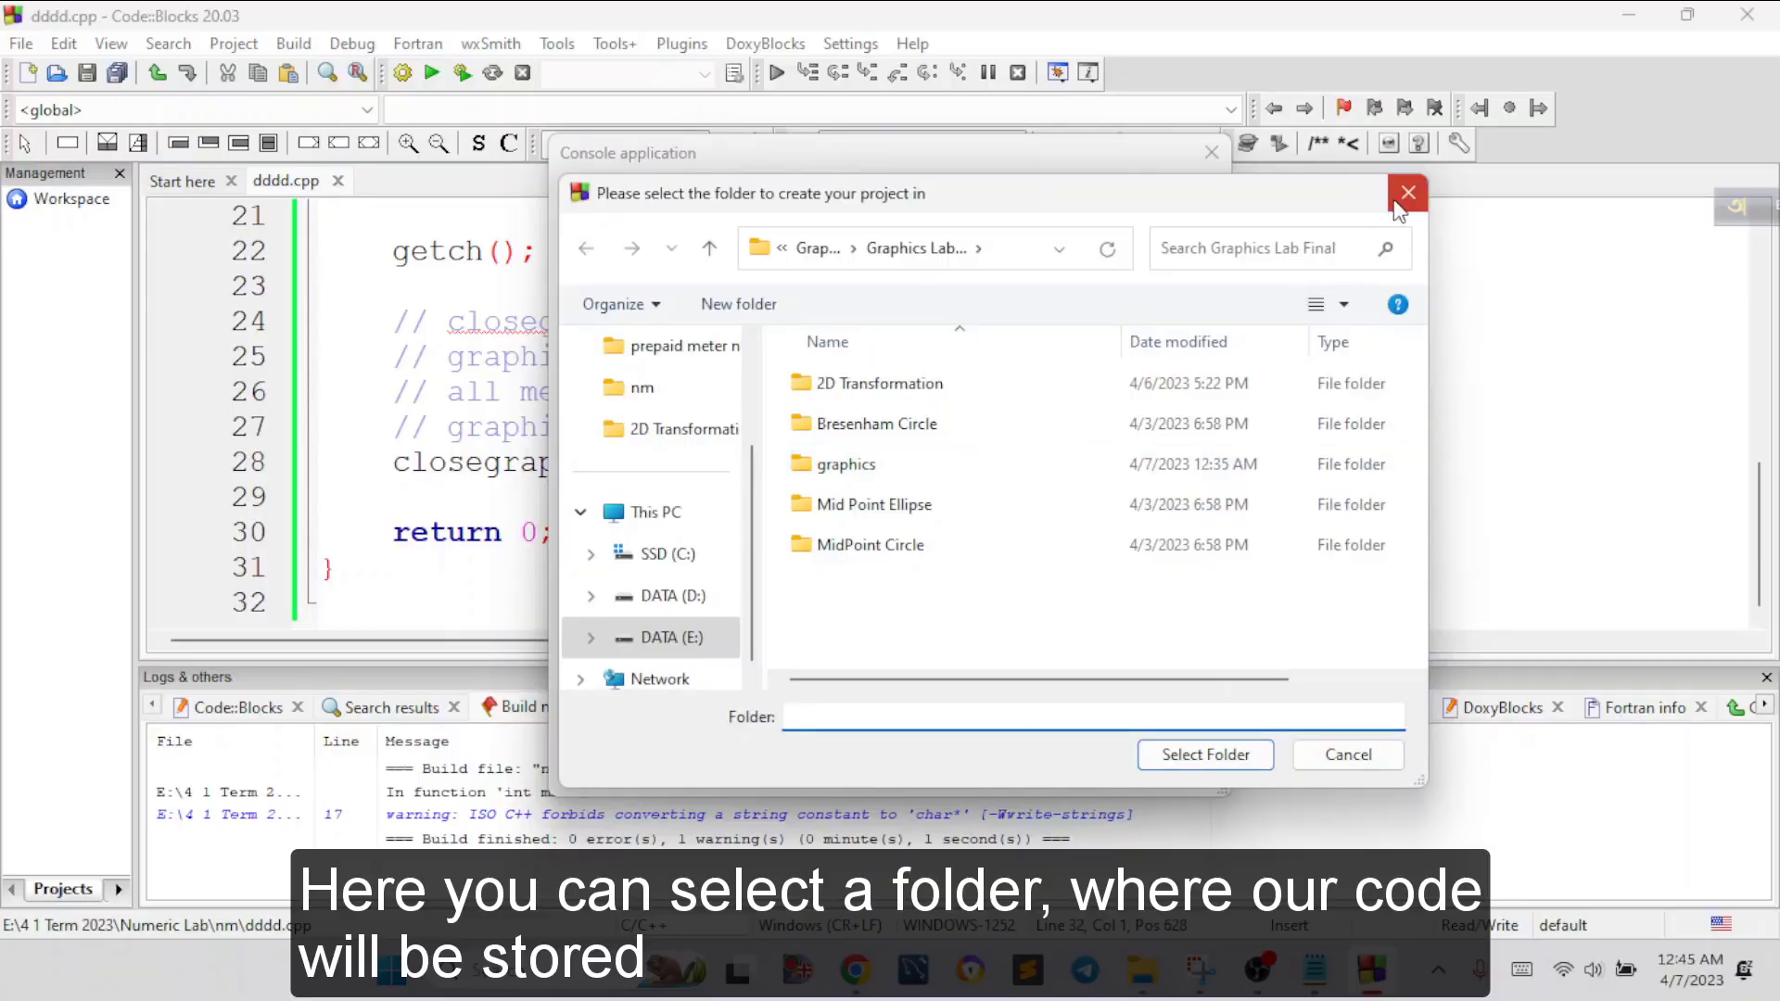
pyautogui.click(1401, 198)
pyautogui.click(1052, 768)
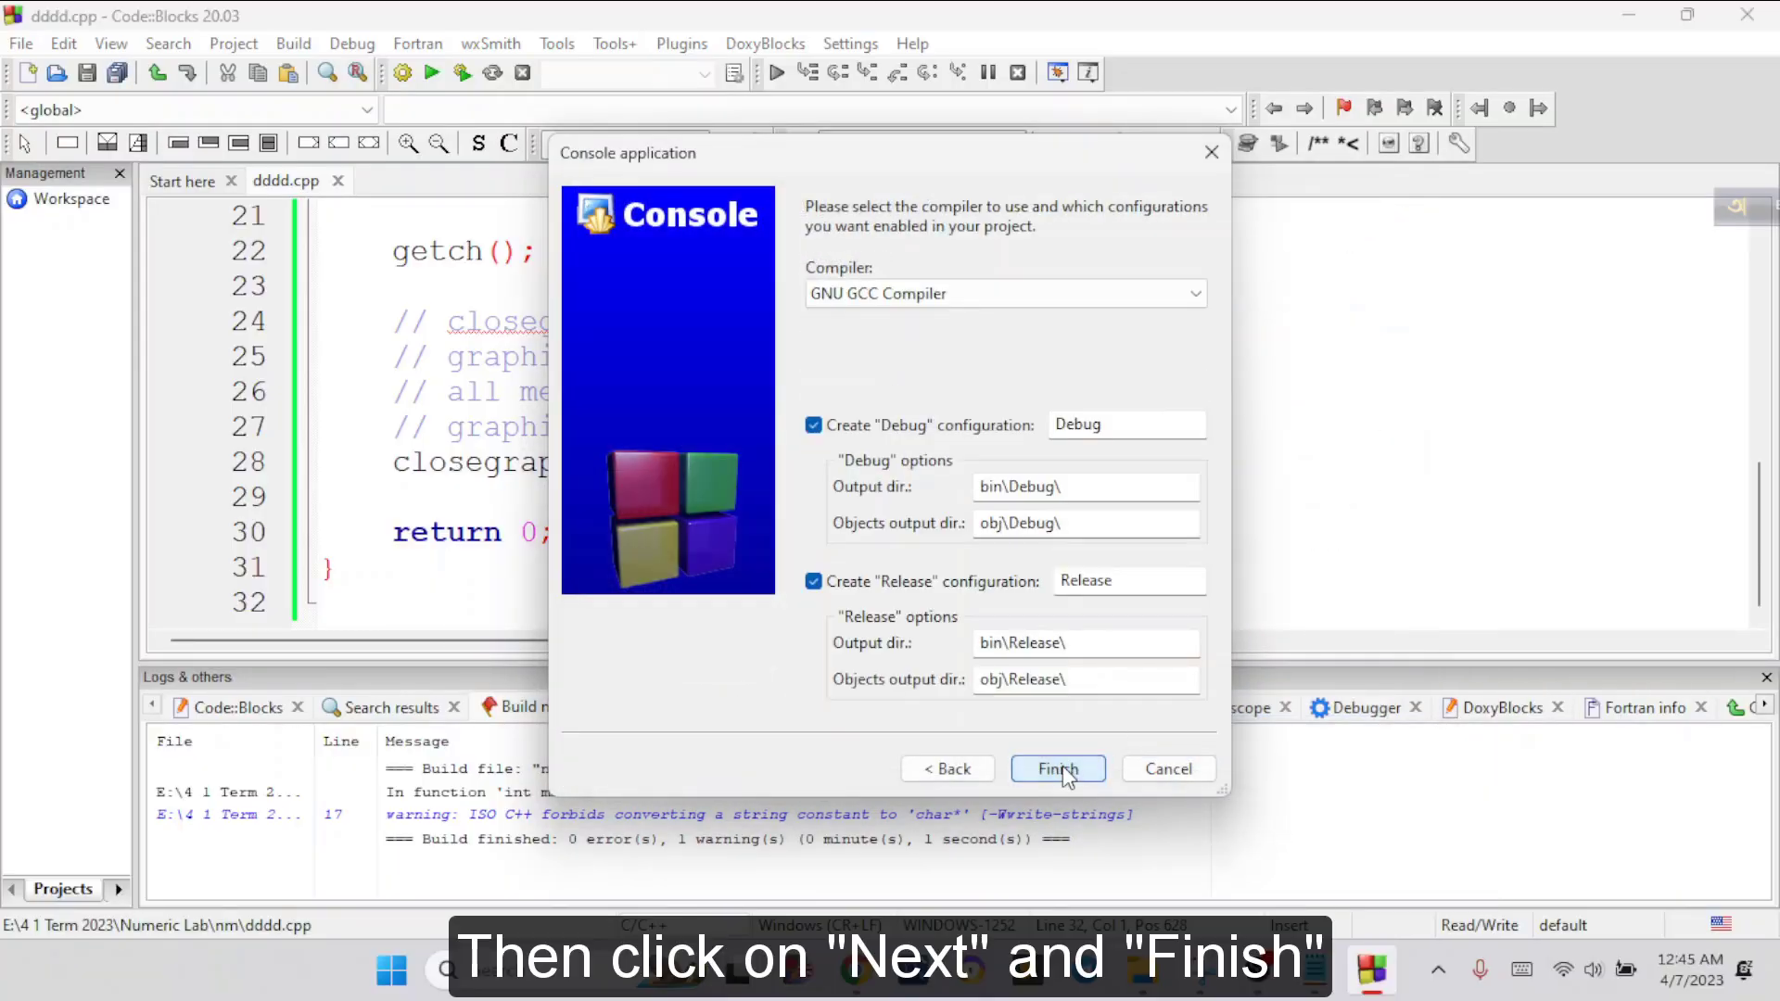
pyautogui.click(1059, 770)
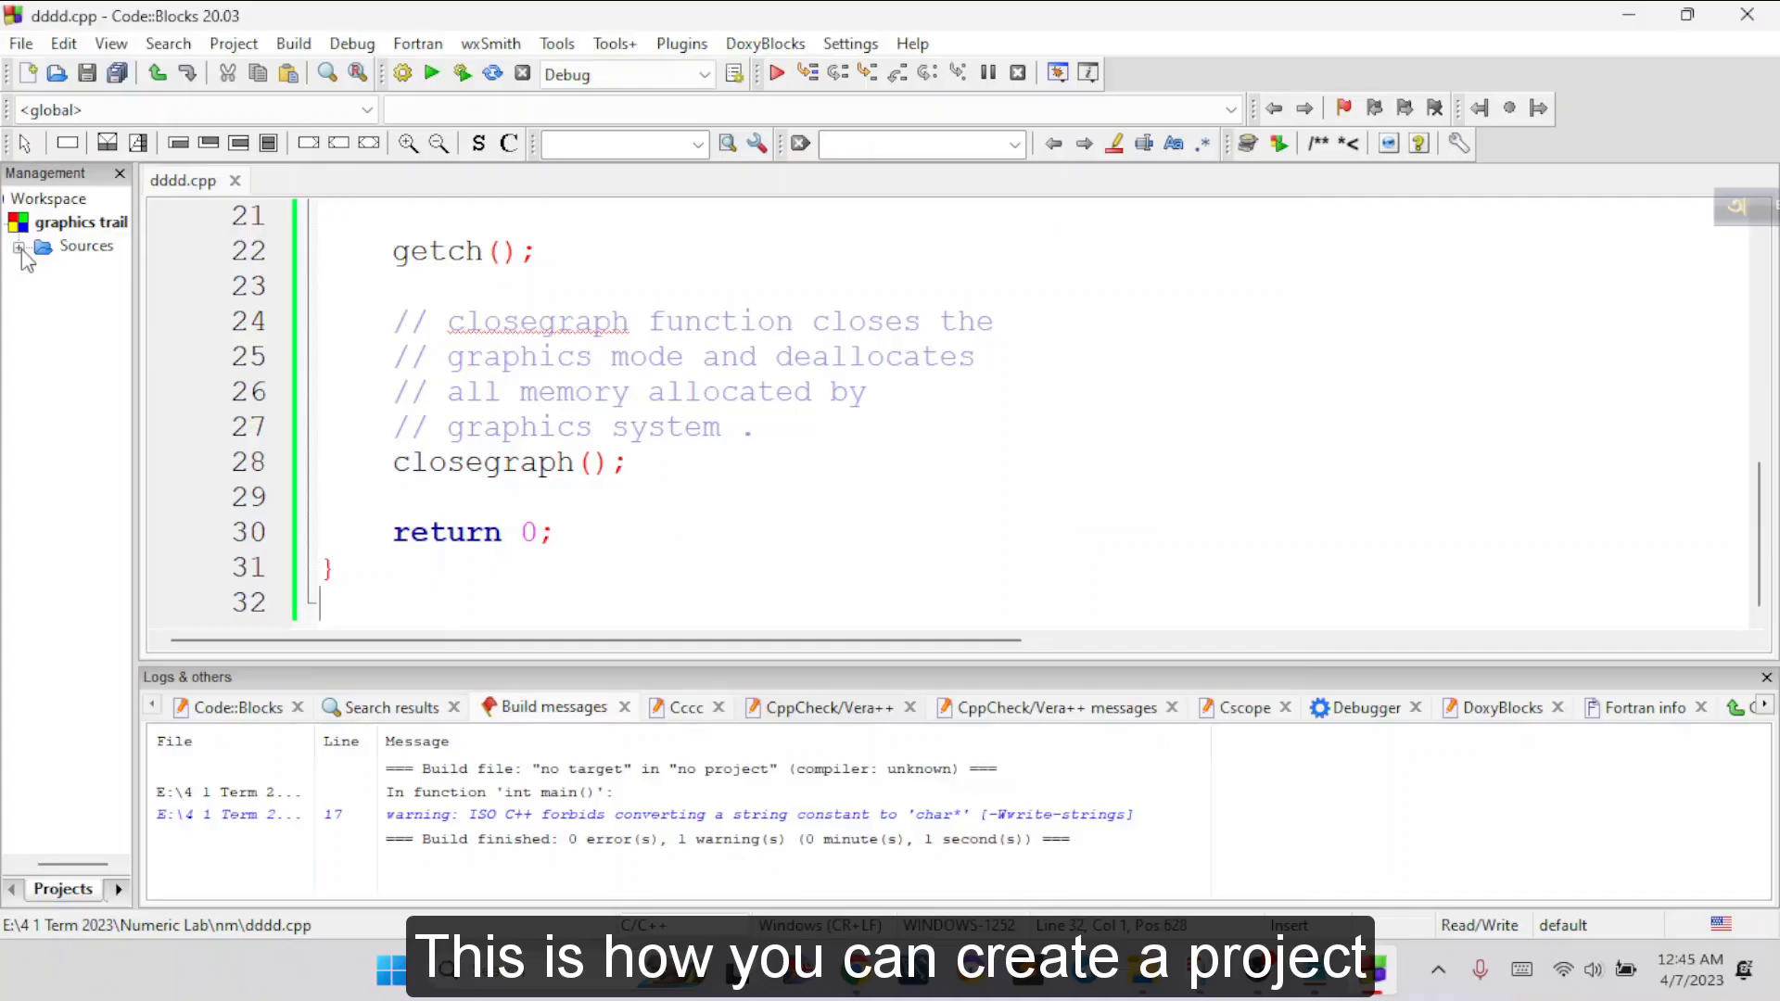
# Replace the contents of the graphics trail project's main.cpp with the full code from dddd.cpp, and build and run the project
pyautogui.click(783, 569)
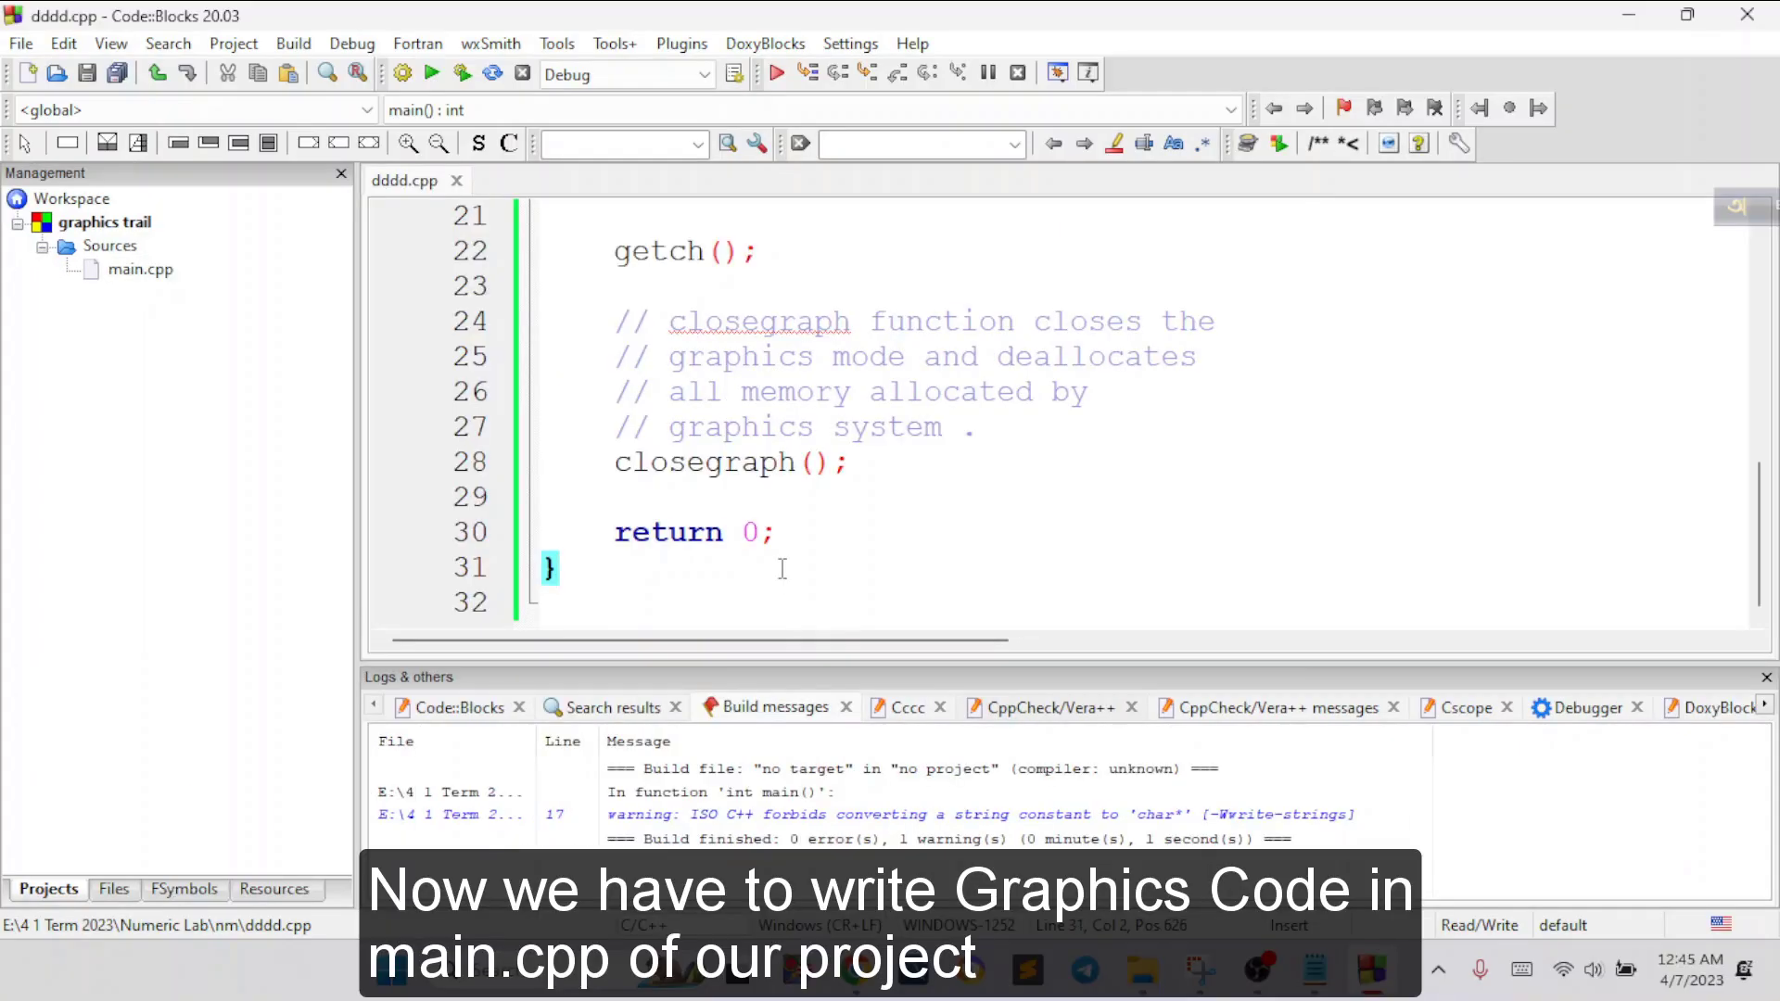
pyautogui.hotkey('ctrl', 'a')
pyautogui.doubleClick(148, 270)
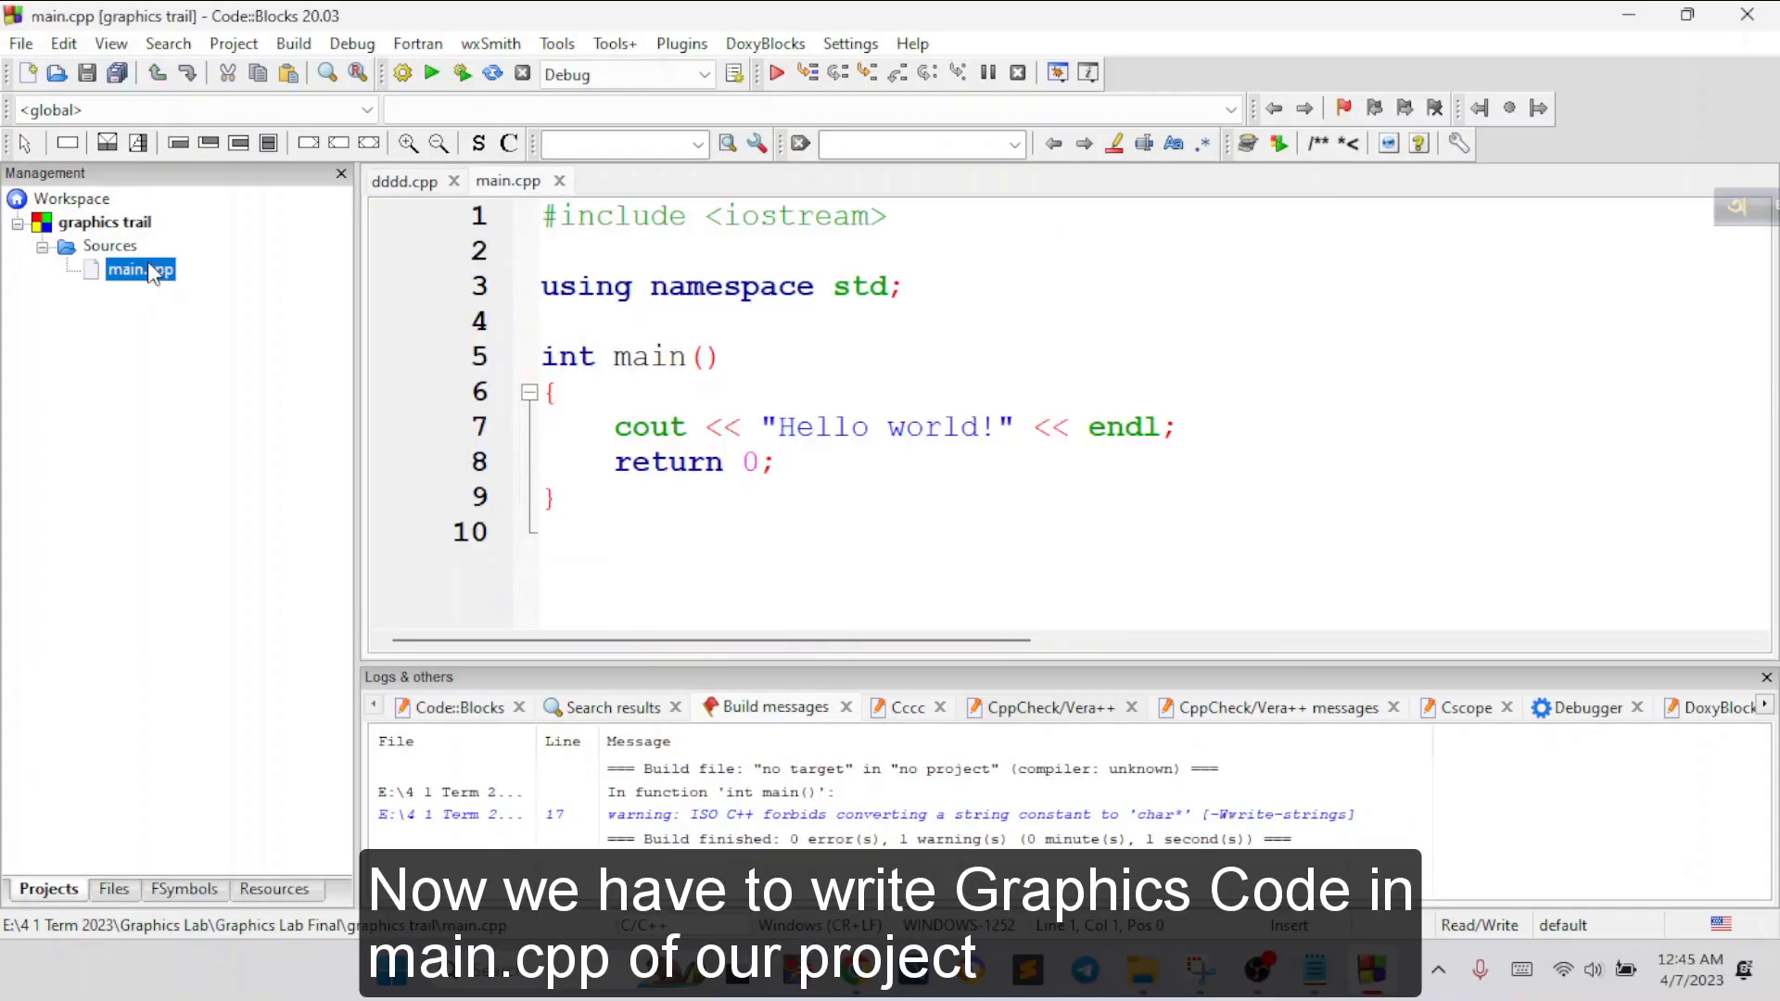
pyautogui.click(699, 549)
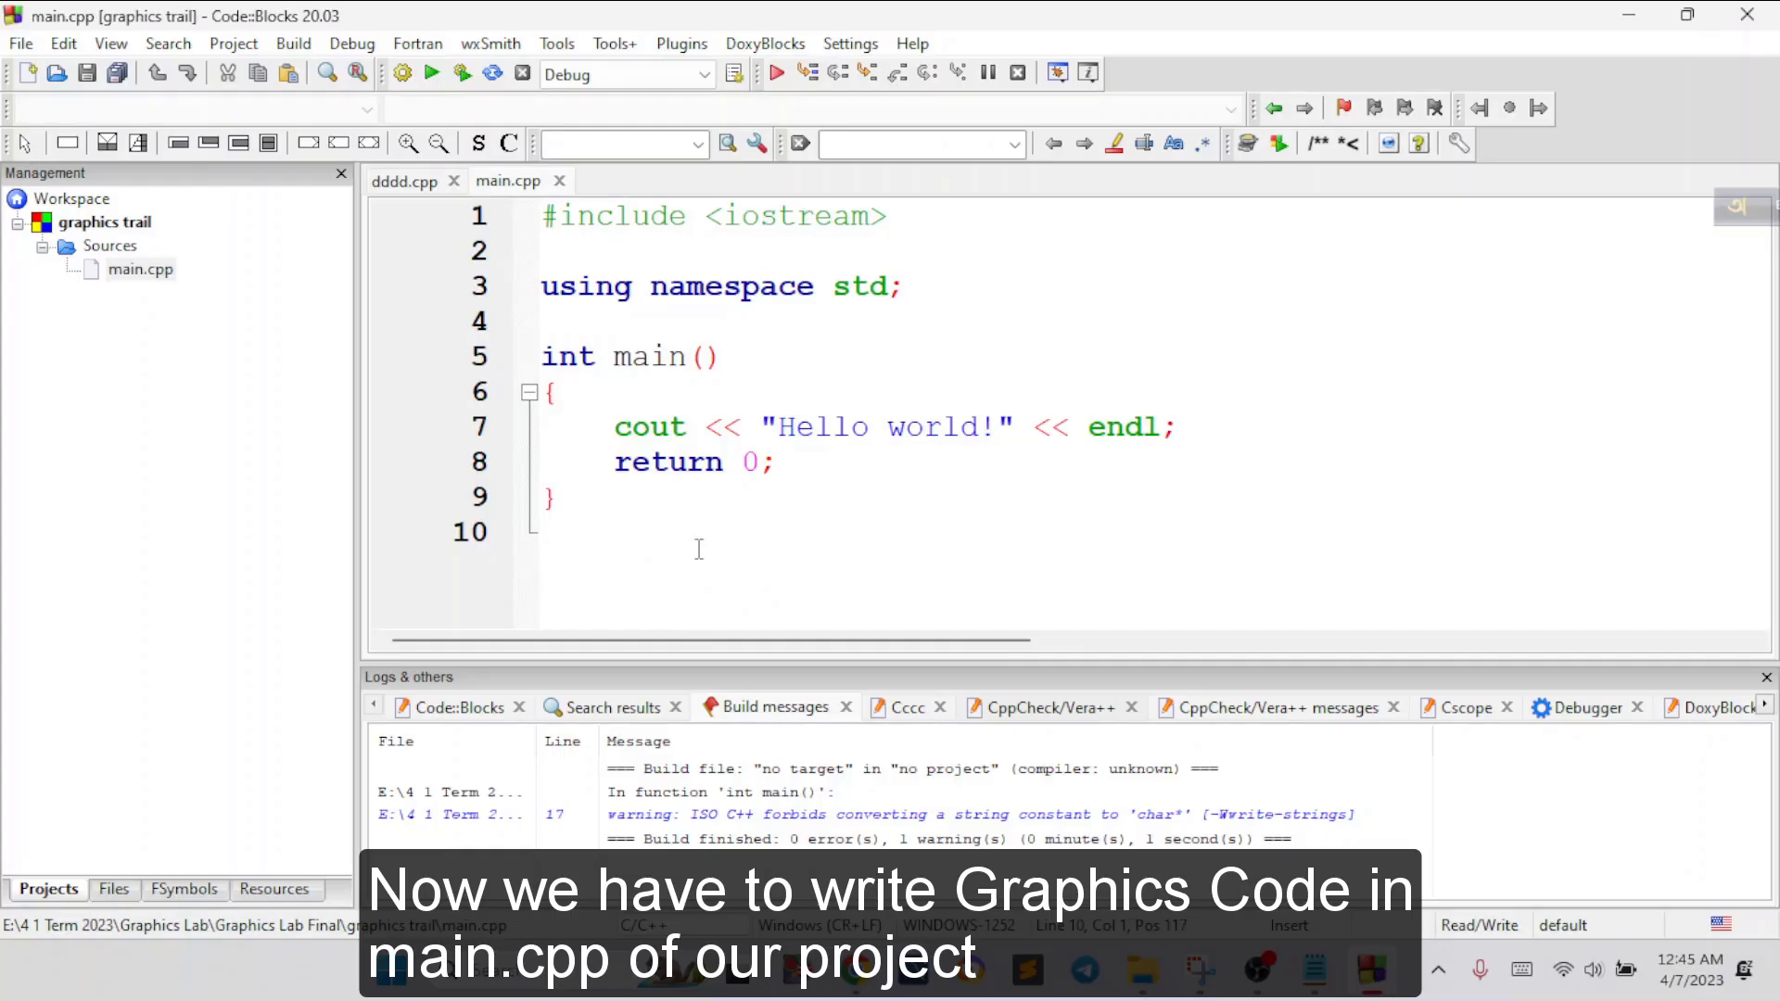
pyautogui.hotkey('ctrl', 'a')
pyautogui.hotkey('ctrl', 'v')
pyautogui.click(461, 72)
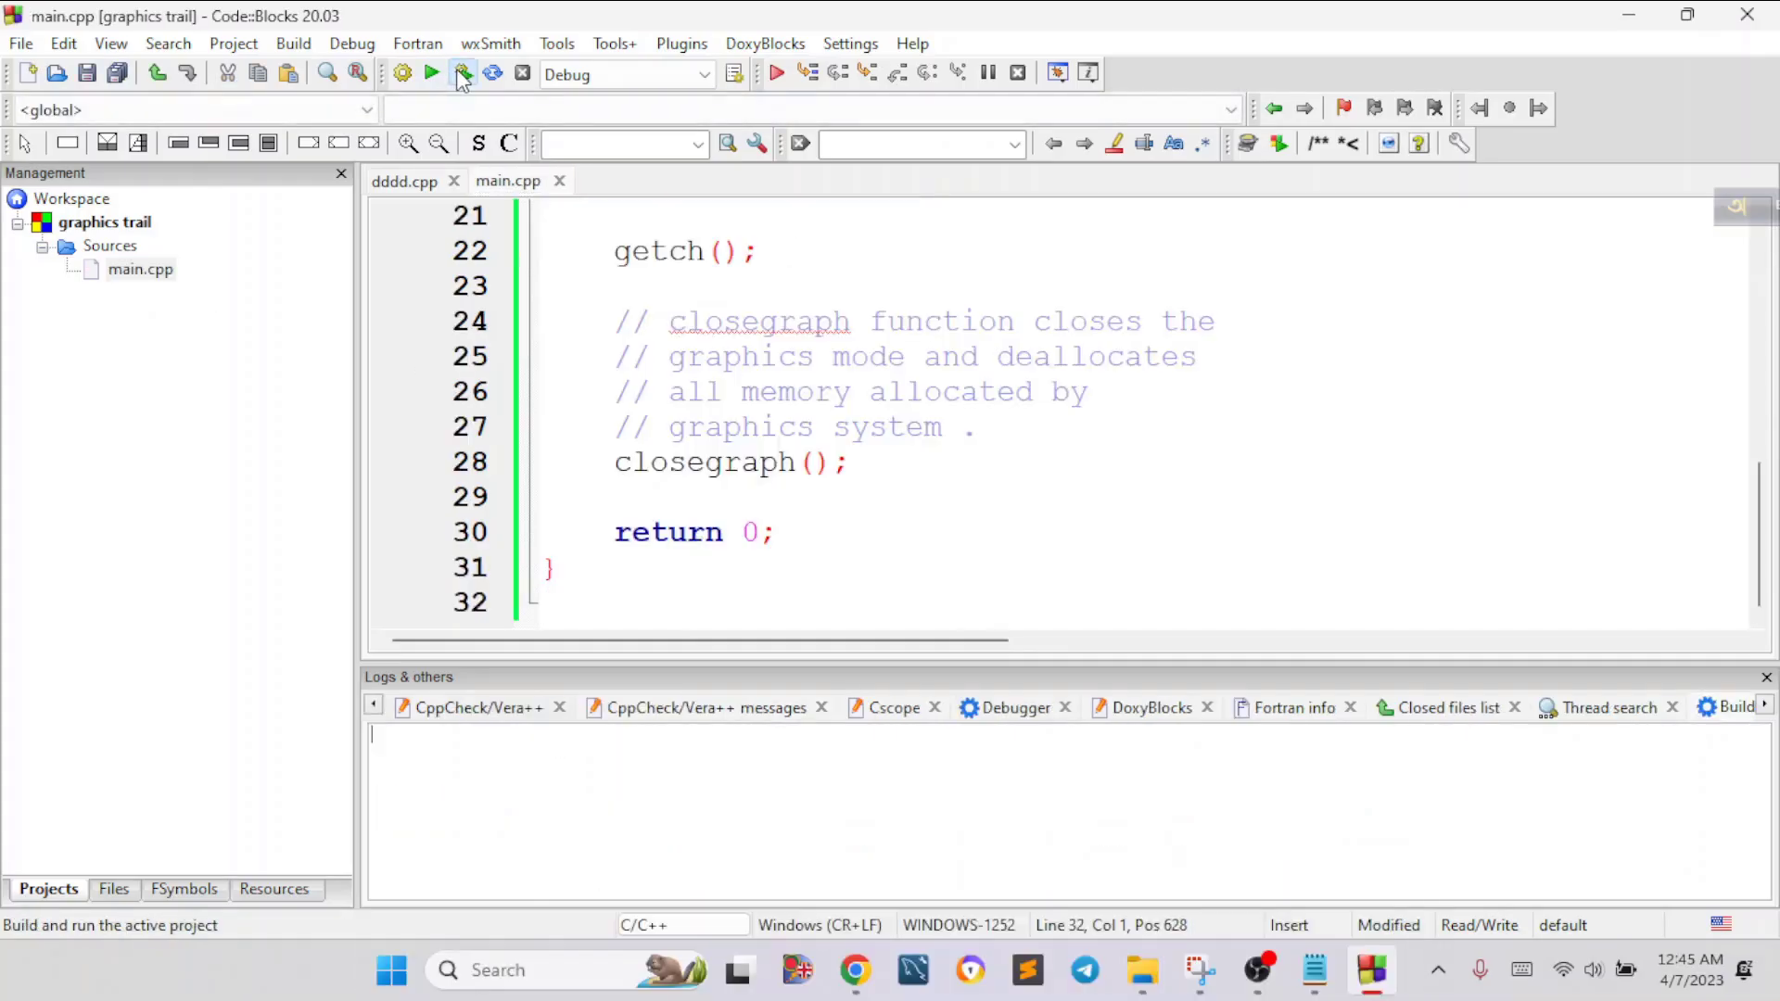